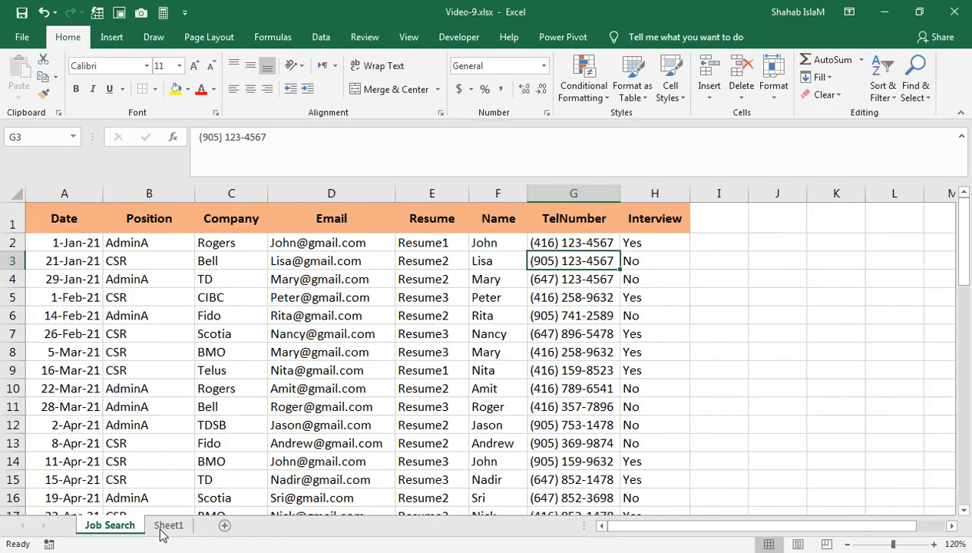
# Review the Email, Name, Company and Date search fields and cell A6 on Sheet1
pyautogui.click(168, 525)
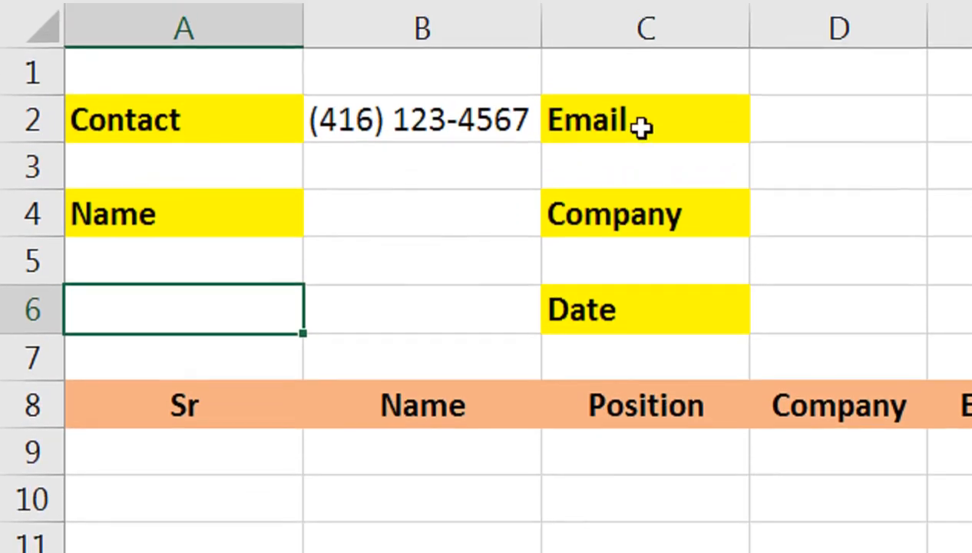
pyautogui.click(802, 115)
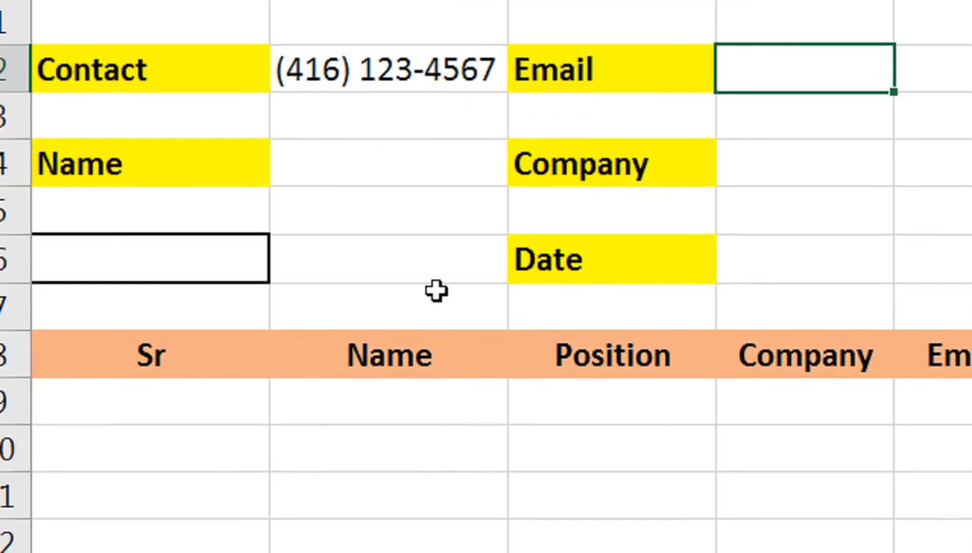
pyautogui.click(385, 159)
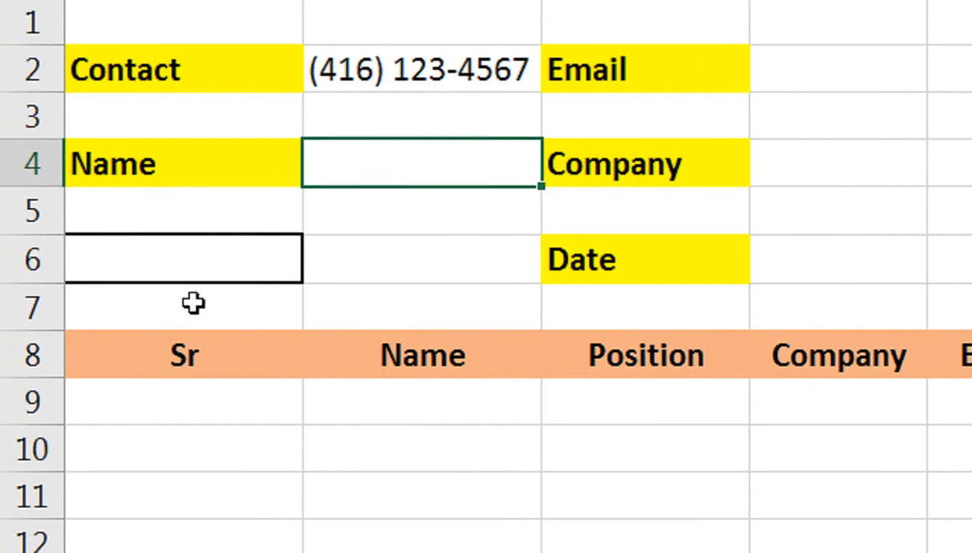
pyautogui.click(816, 168)
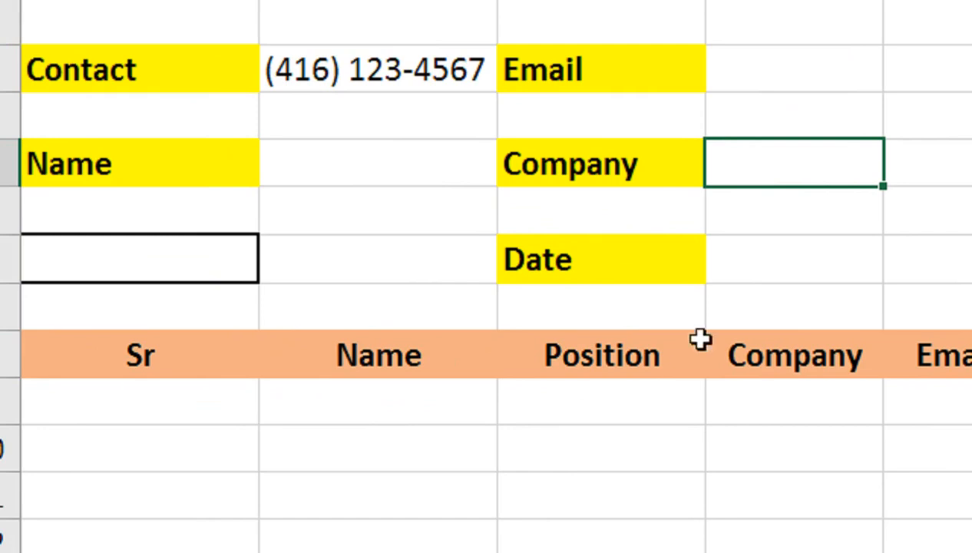
pyautogui.click(781, 262)
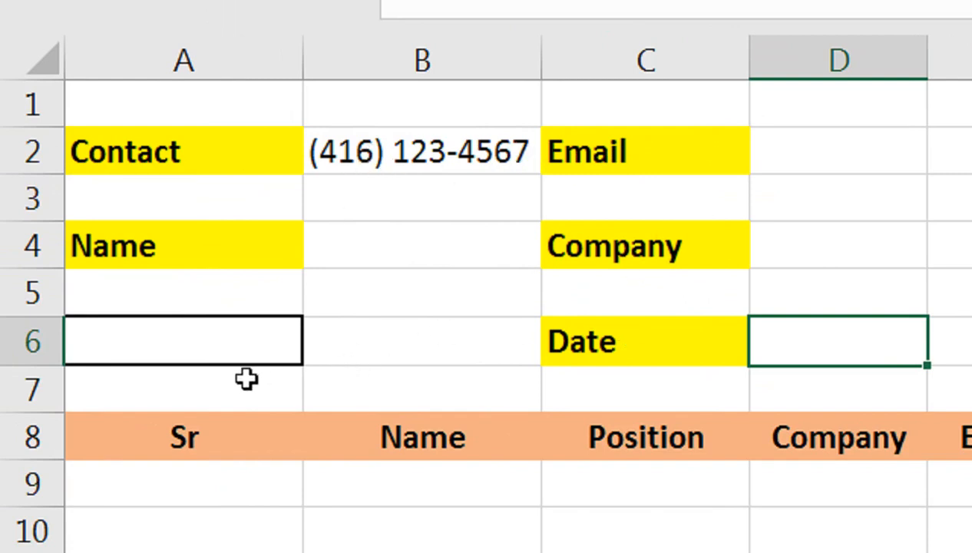
pyautogui.click(200, 349)
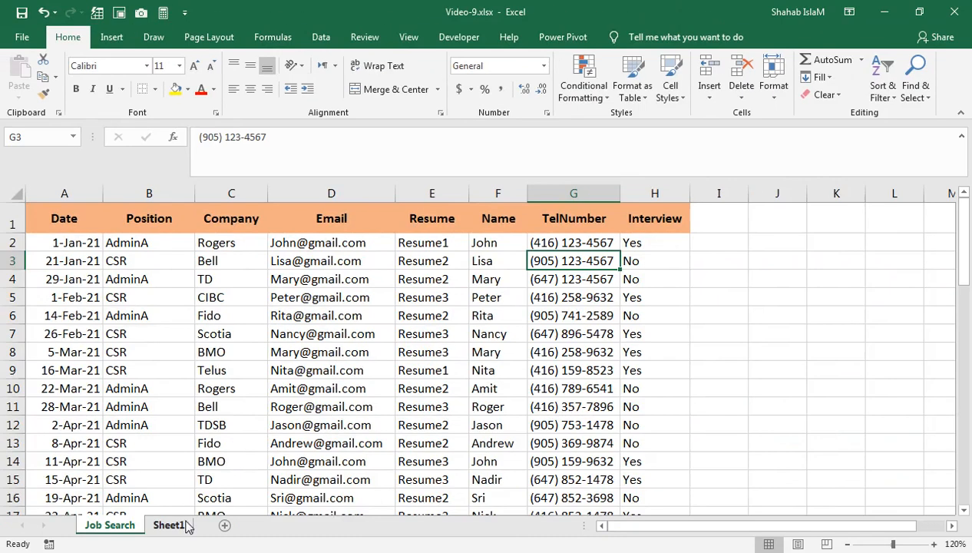
# Start an IF formula in Sheet1 cell A6 that tests B2<>0 and returns B2 when true
pyautogui.click(179, 524)
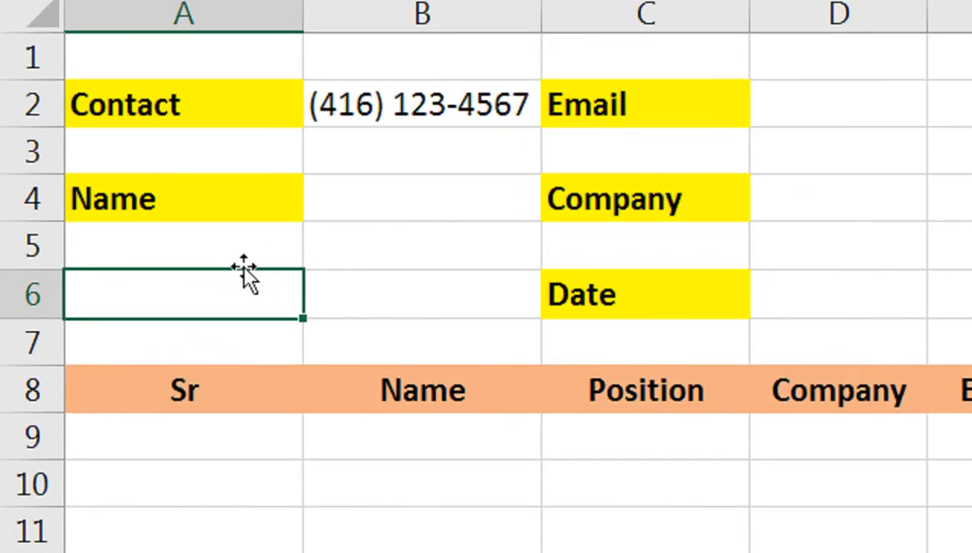
pyautogui.write('=iof')
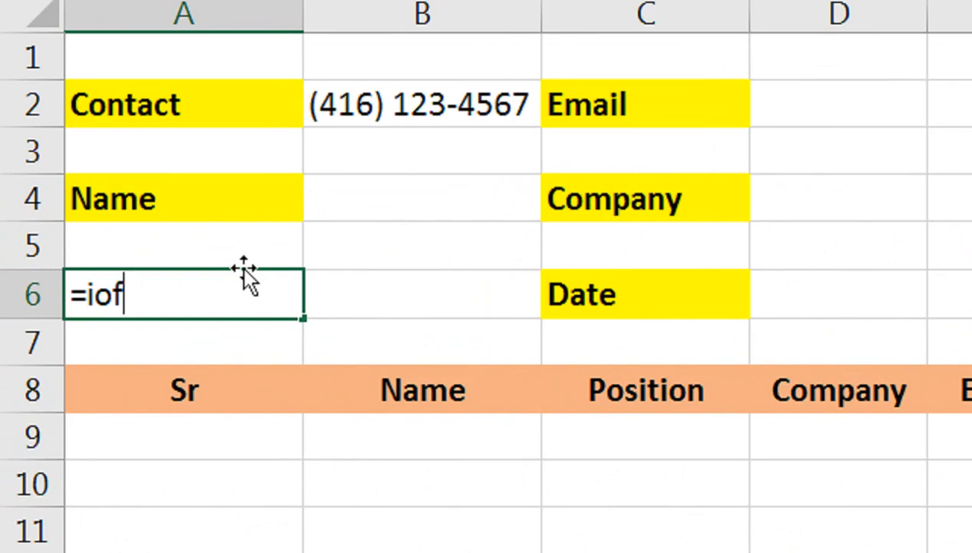
pyautogui.press('BackSpace')
pyautogui.press('BackSpace')
pyautogui.press('BackSpace')
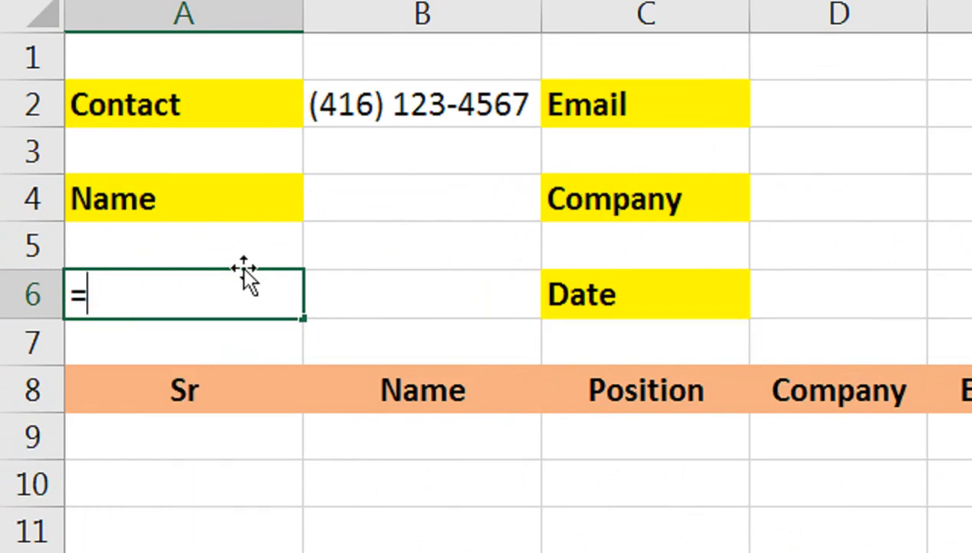
pyautogui.write('=IF(')
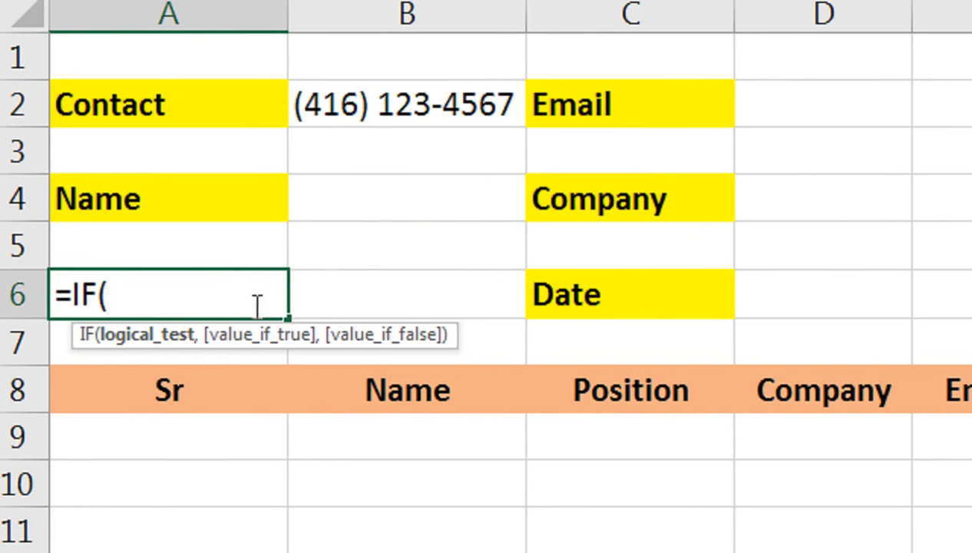
pyautogui.click(376, 110)
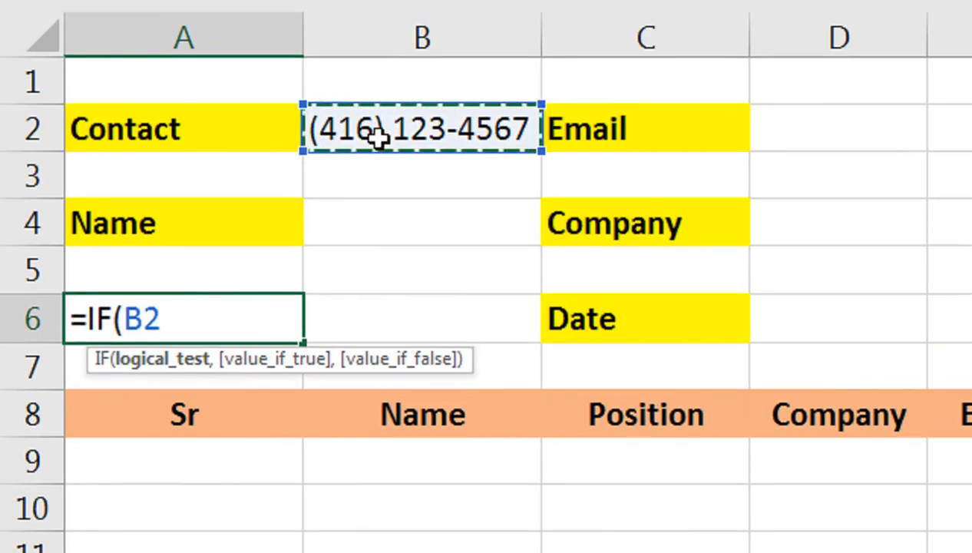
pyautogui.write('<>')
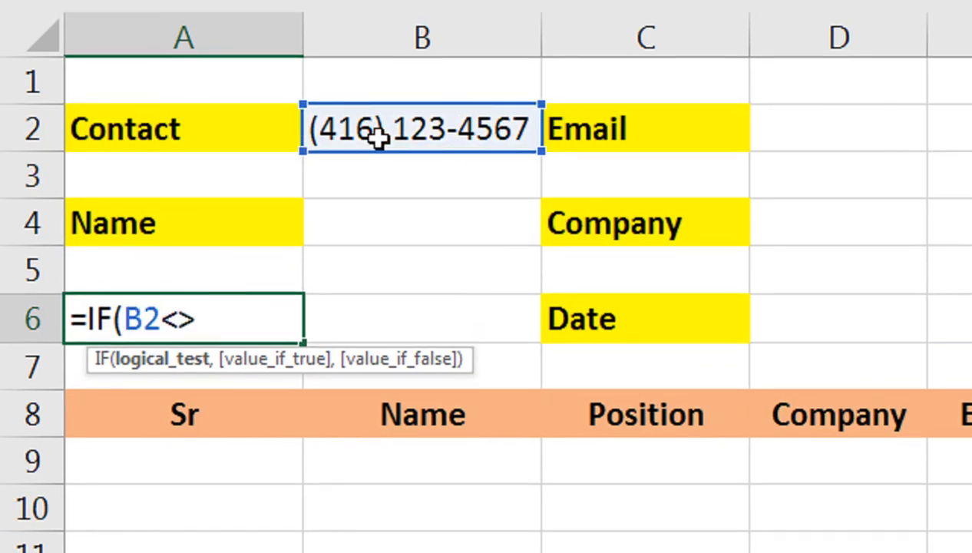
pyautogui.write('0,')
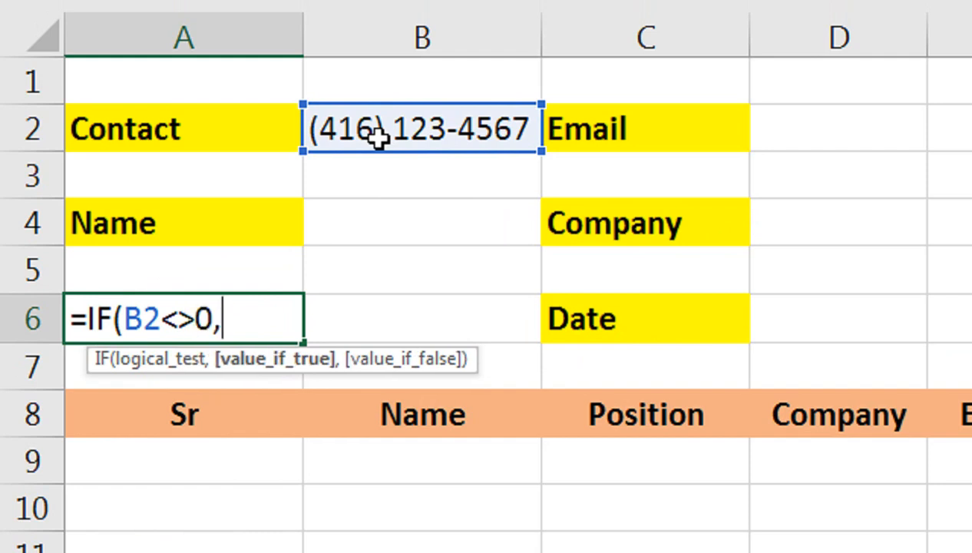
pyautogui.click(440, 132)
# Nest a second IF as the false result, testing D2<>0 and returning D2 when true
pyautogui.write(',IF(')
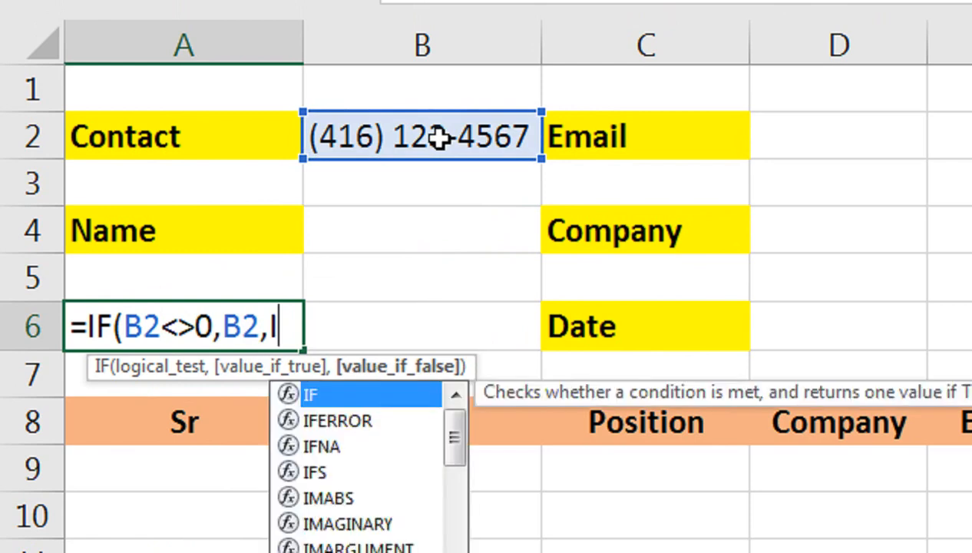
pyautogui.click(672, 142)
pyautogui.click(788, 163)
pyautogui.write('< ')
pyautogui.write('0,')
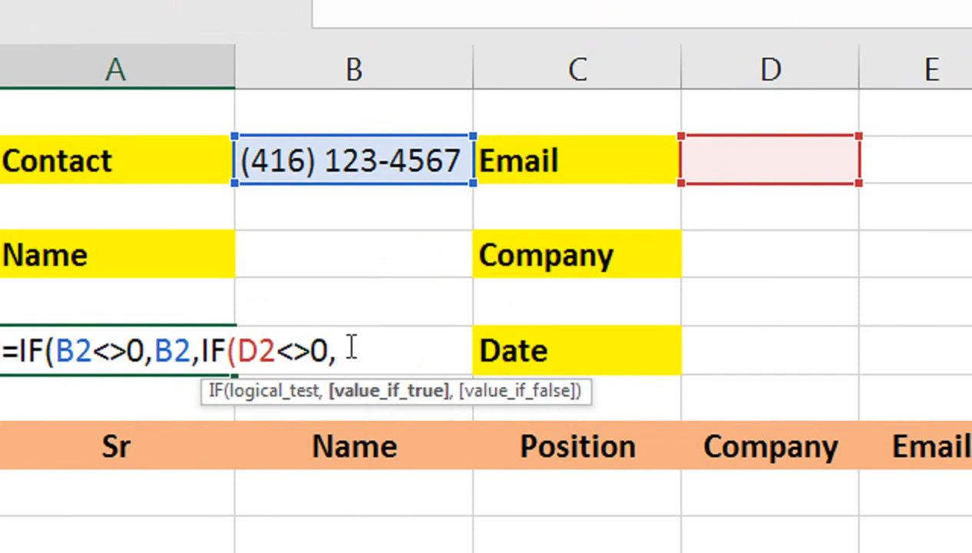
pyautogui.click(760, 162)
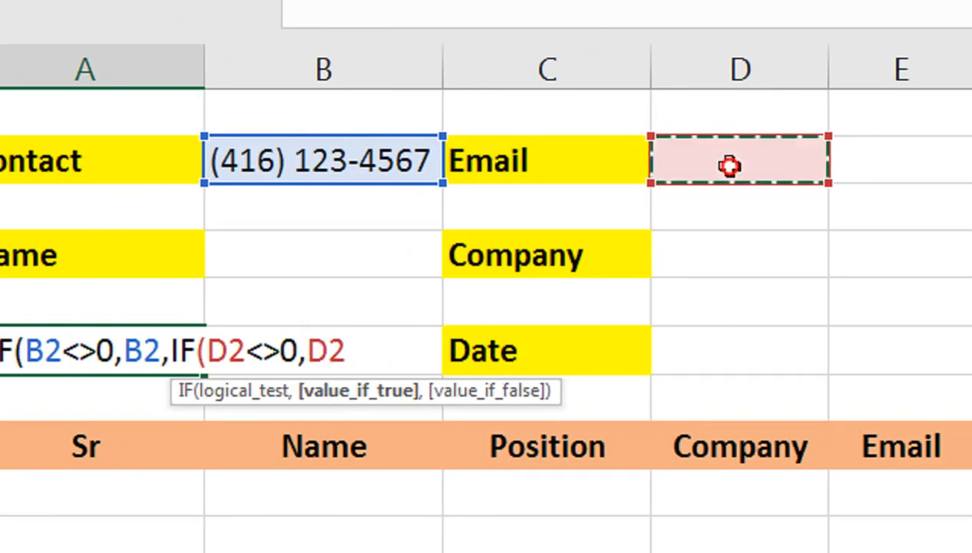
pyautogui.write(',')
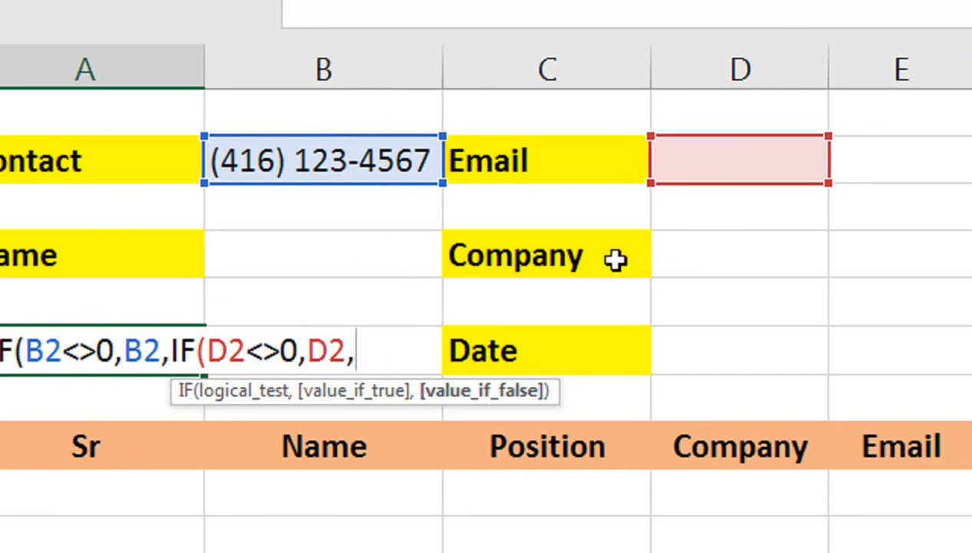
# Finish the A6 formula with B4&D4&D6 as the nested IF's false result, accepting the closing parenthesis correction
pyautogui.click(362, 265)
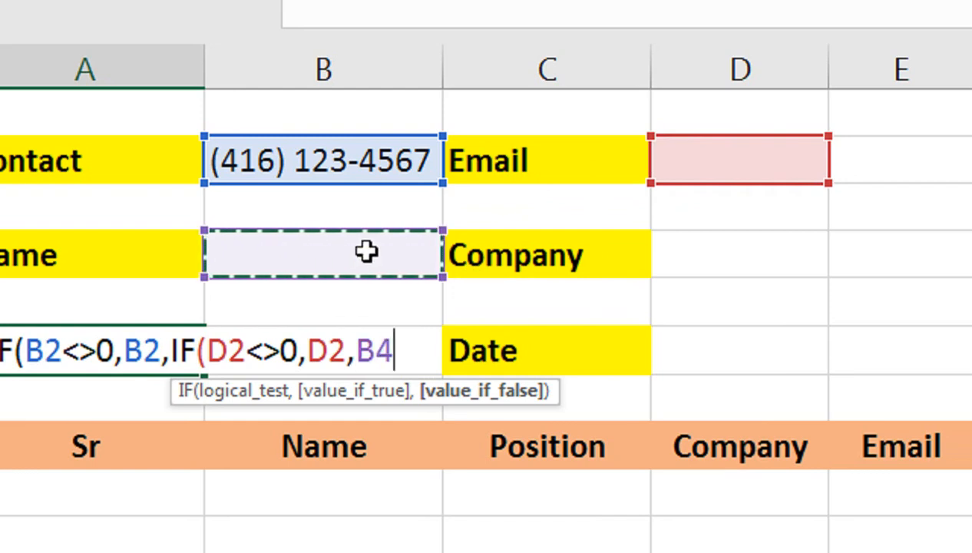
pyautogui.write('^')
pyautogui.click(727, 254)
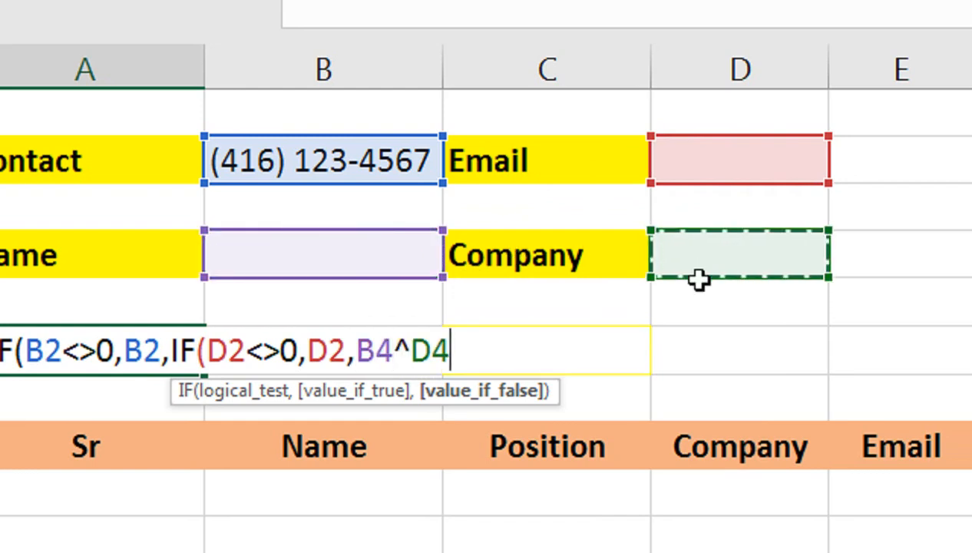
pyautogui.press('BackSpace')
pyautogui.press('BackSpace')
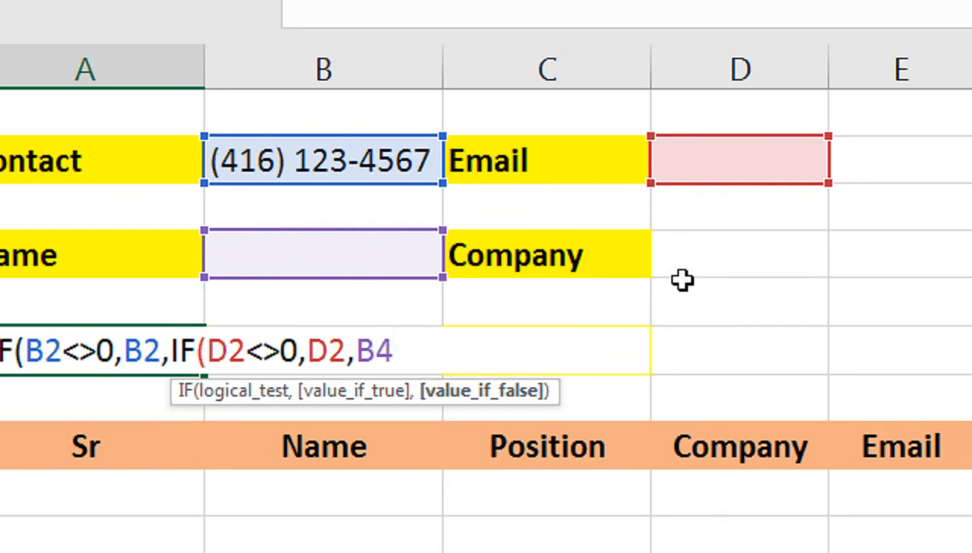
pyautogui.write('&')
pyautogui.click(719, 249)
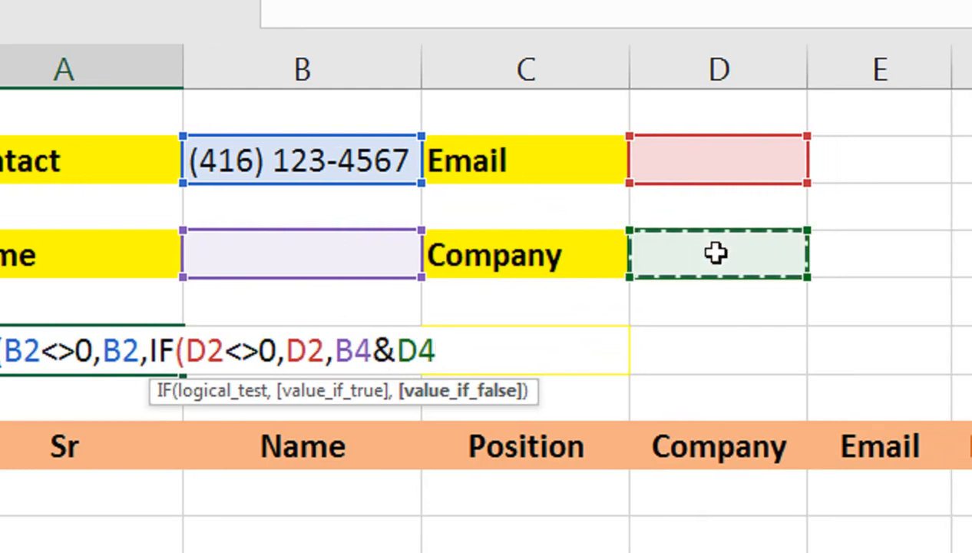
pyautogui.write('&')
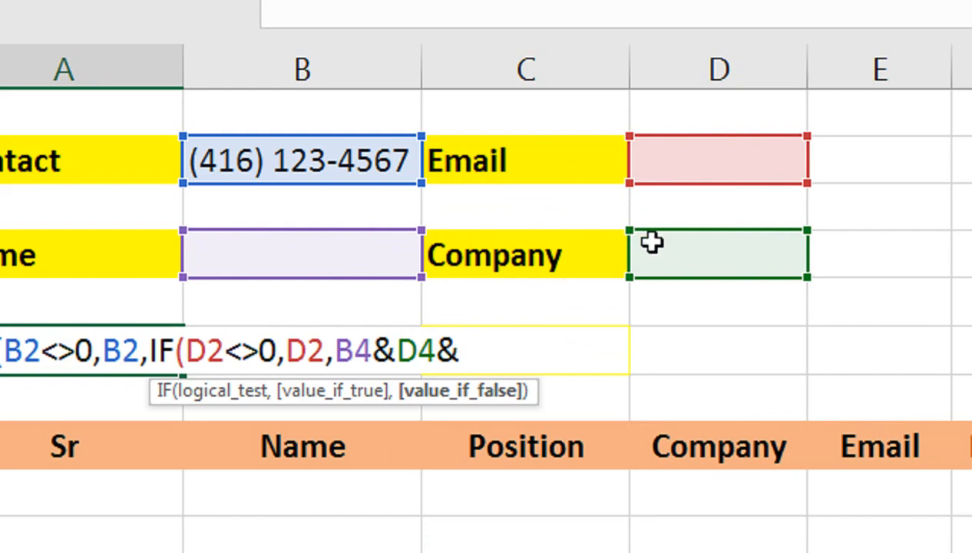
pyautogui.click(680, 353)
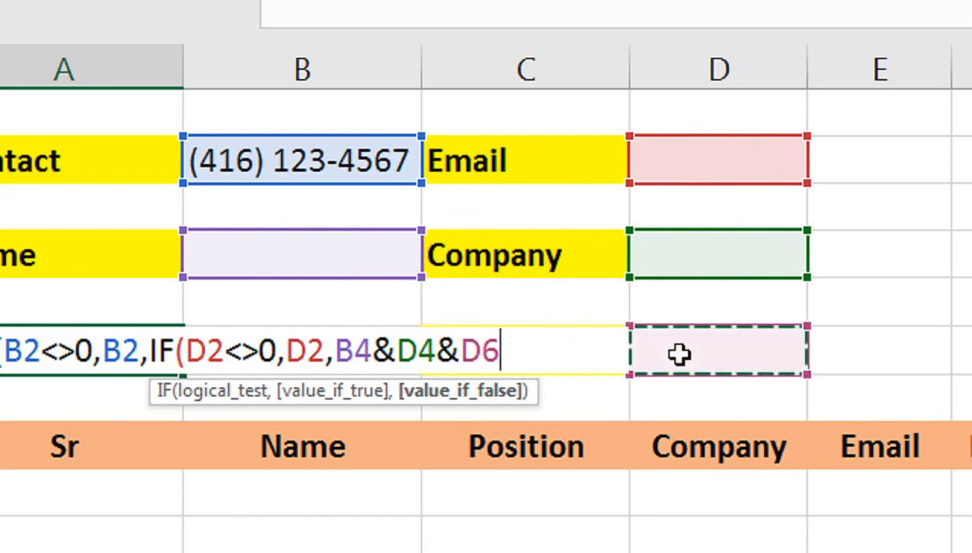
pyautogui.write(')')
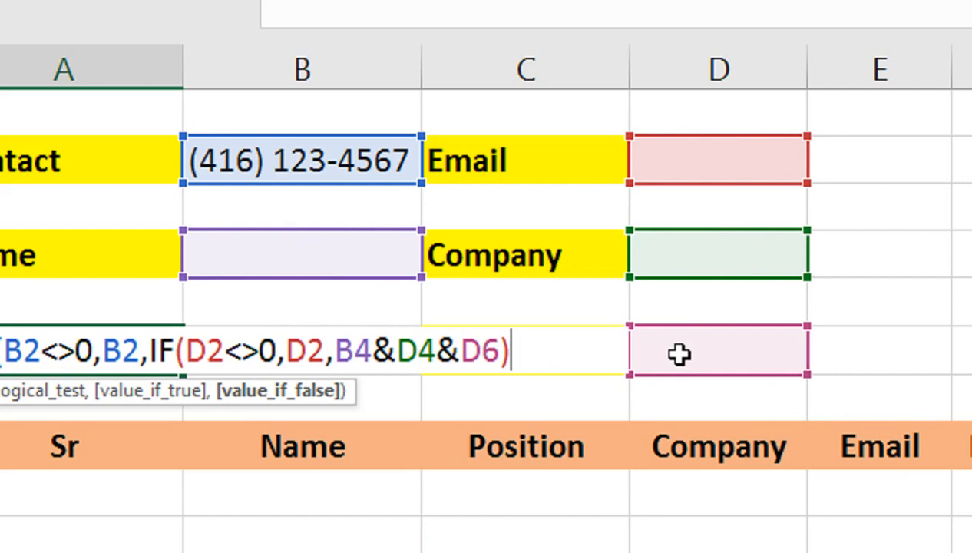
pyautogui.press('Return')
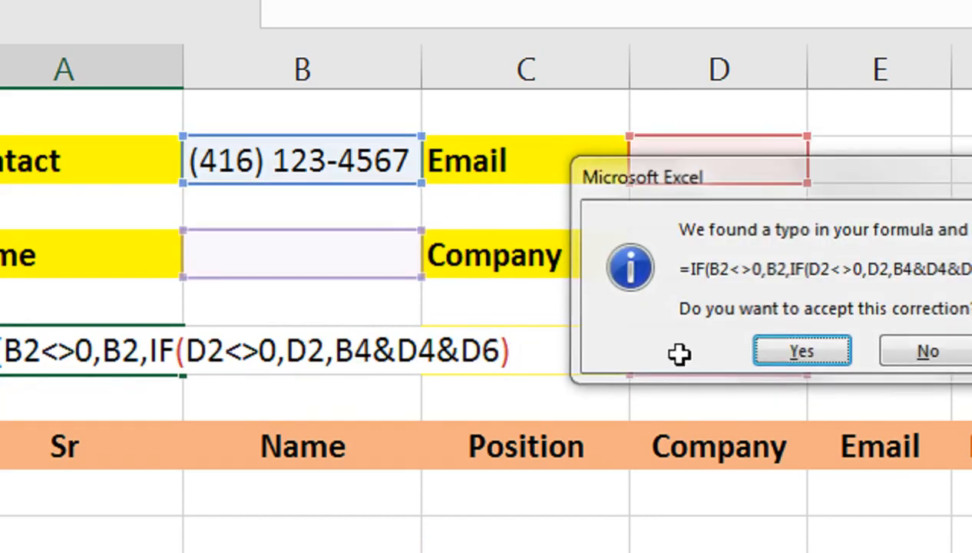
pyautogui.press('Return')
# Begin a COUNTIF formula in cell B6, up to its opening parenthesis
pyautogui.click(383, 176)
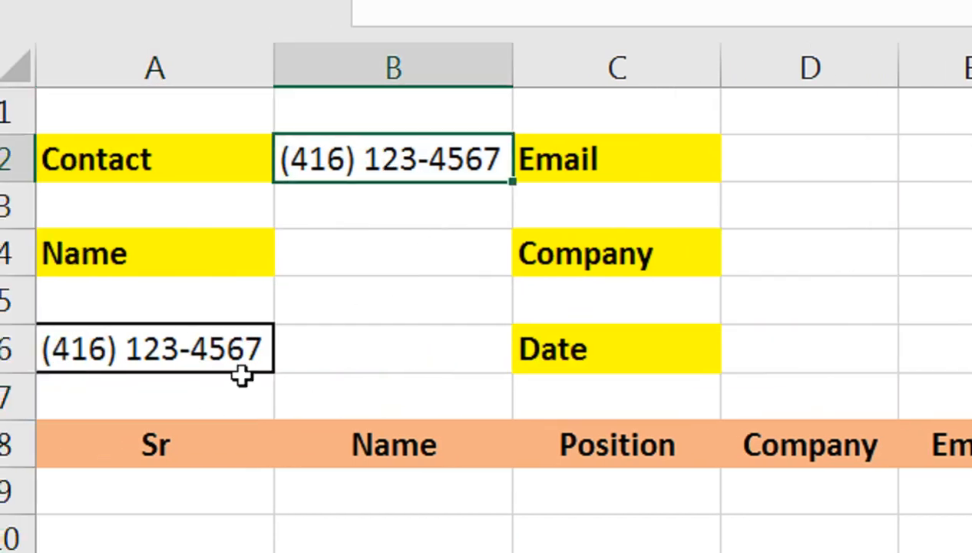
pyautogui.click(259, 347)
pyautogui.click(311, 343)
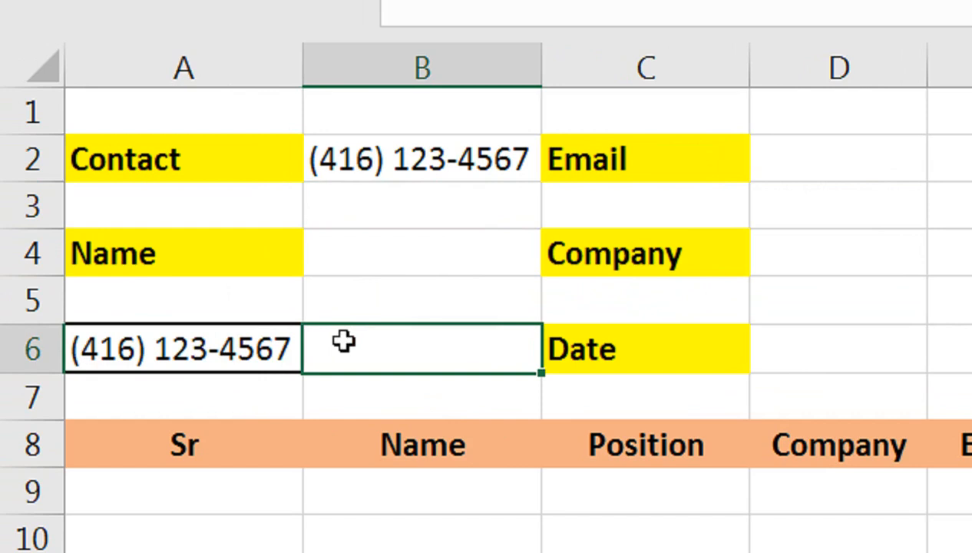
pyautogui.write('=COUNTFI')
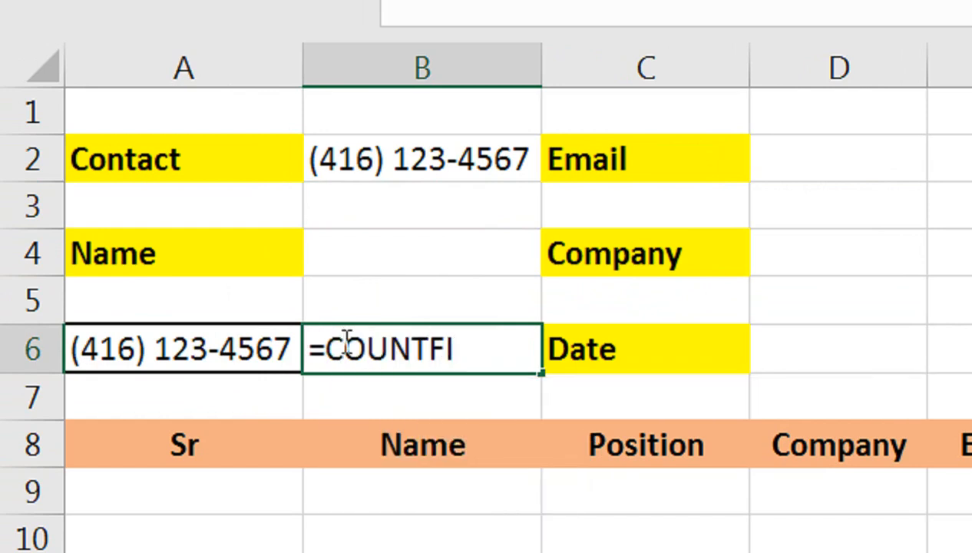
pyautogui.press('BackSpace')
pyautogui.press('BackSpace')
pyautogui.write('IF')
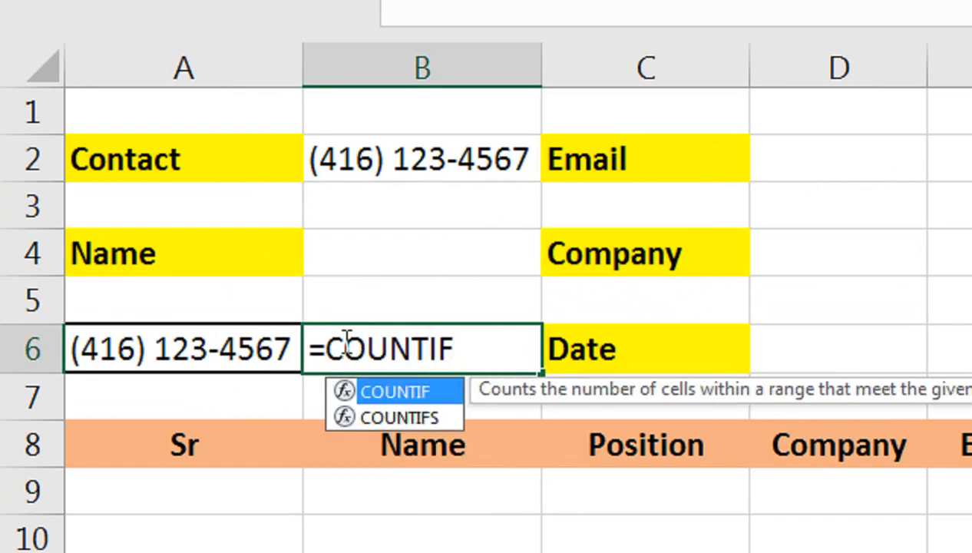
pyautogui.write('`')
pyautogui.press('Return')
pyautogui.press('Return')
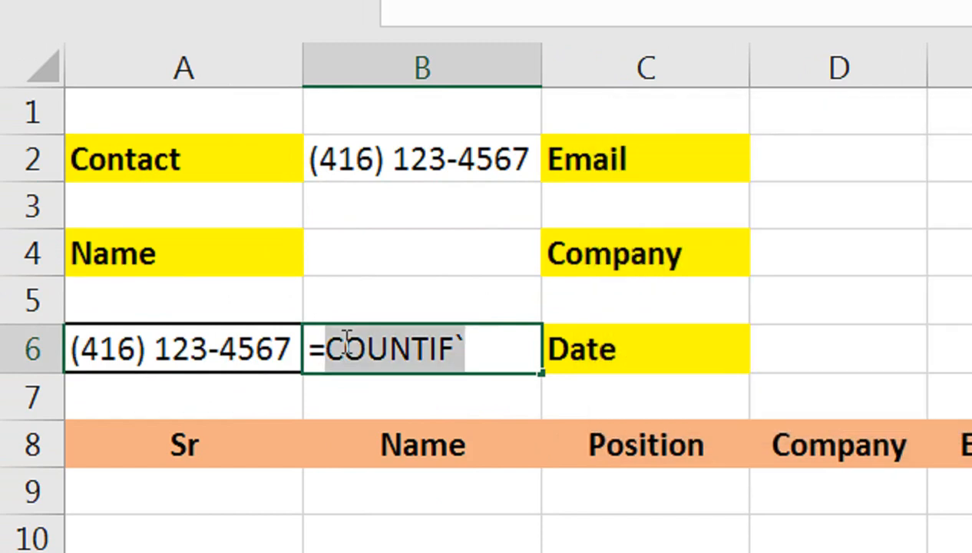
pyautogui.press('Right')
pyautogui.press('BackSpace')
pyautogui.write('(')
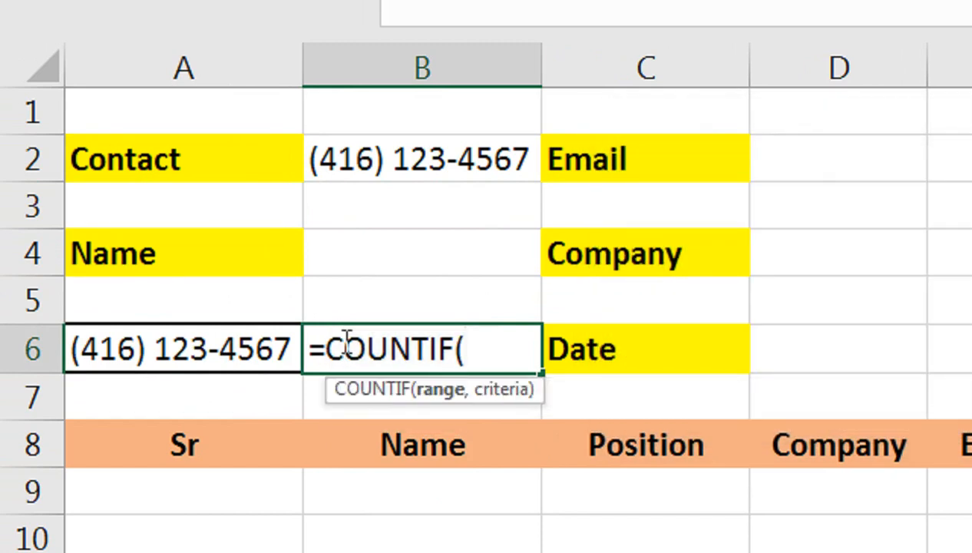
# Complete the B6 COUNTIF formula with column G of Job Search as the range and Sheet1 cell A6 as the criteria
pyautogui.click(119, 526)
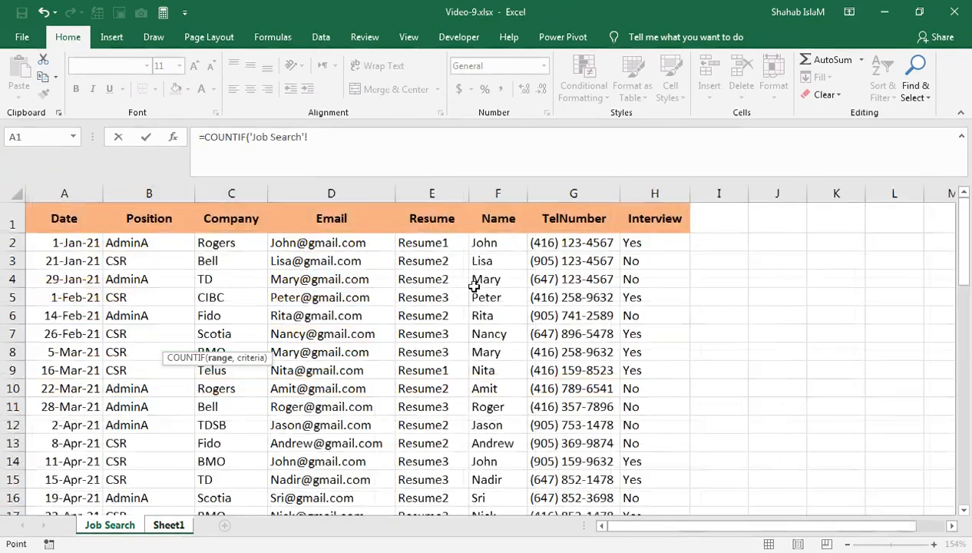
pyautogui.click(488, 272)
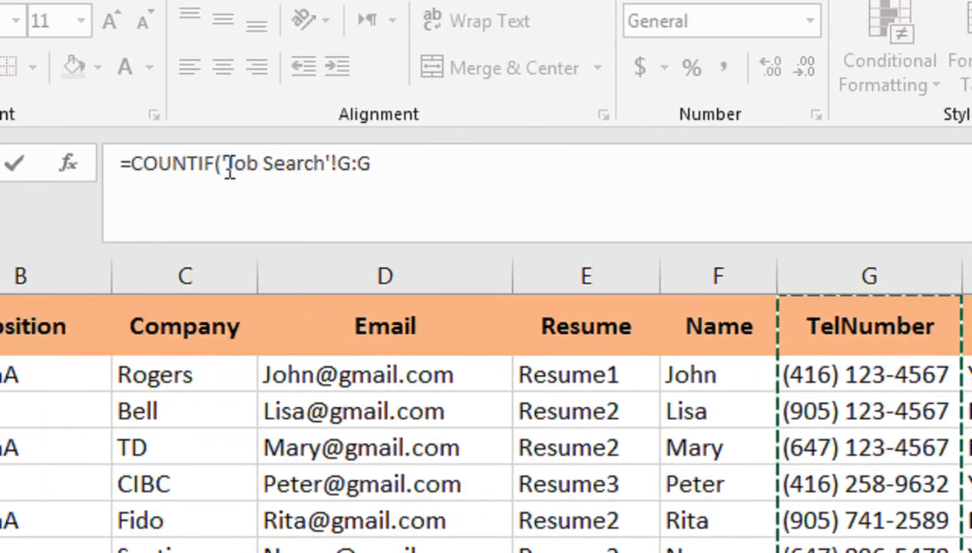
pyautogui.write(',')
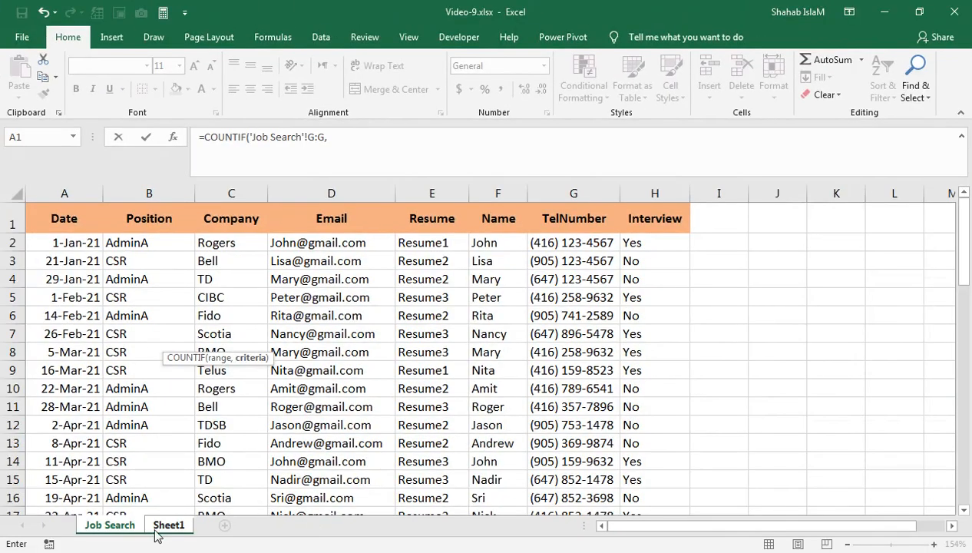
pyautogui.click(163, 528)
pyautogui.click(204, 178)
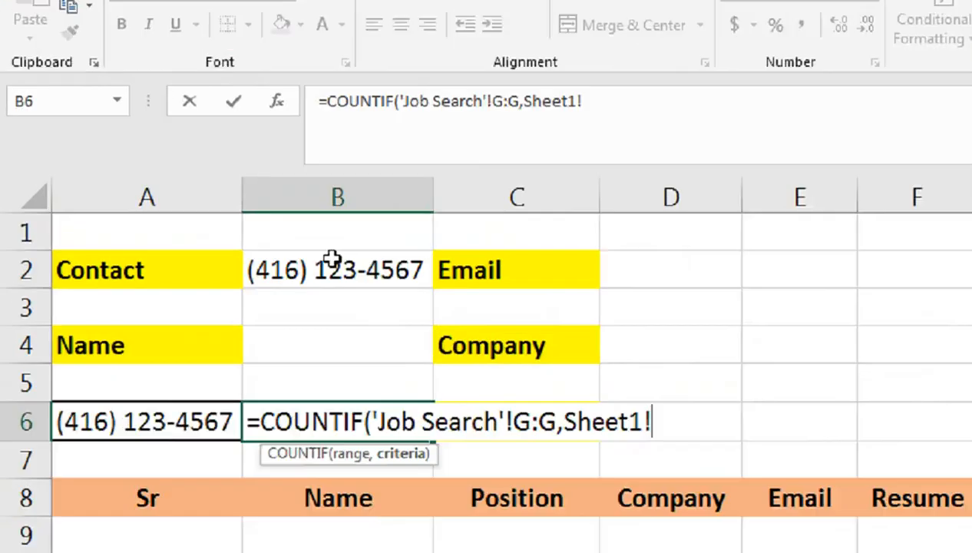
pyautogui.click(239, 482)
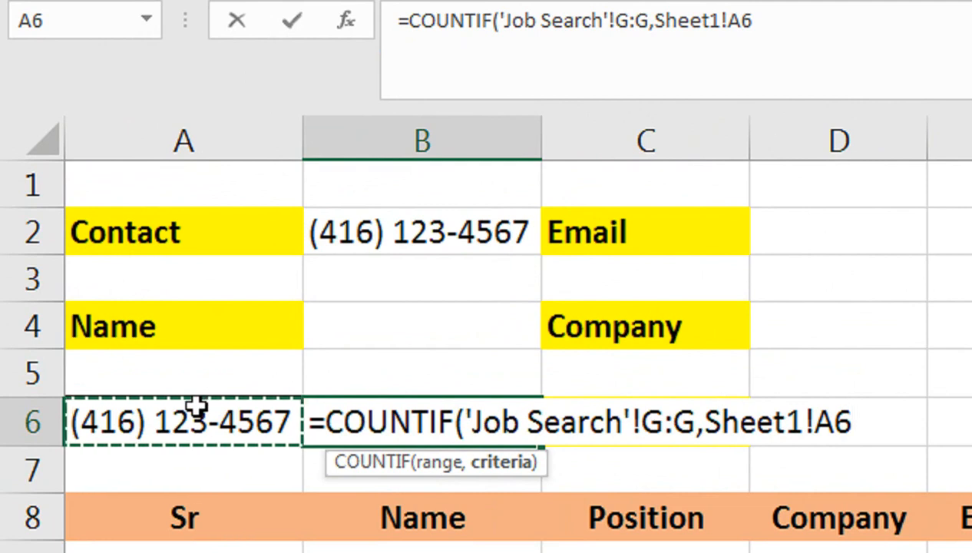
pyautogui.write(')')
pyautogui.hotkey('ctrl', 'Return')
pyautogui.press('Return')
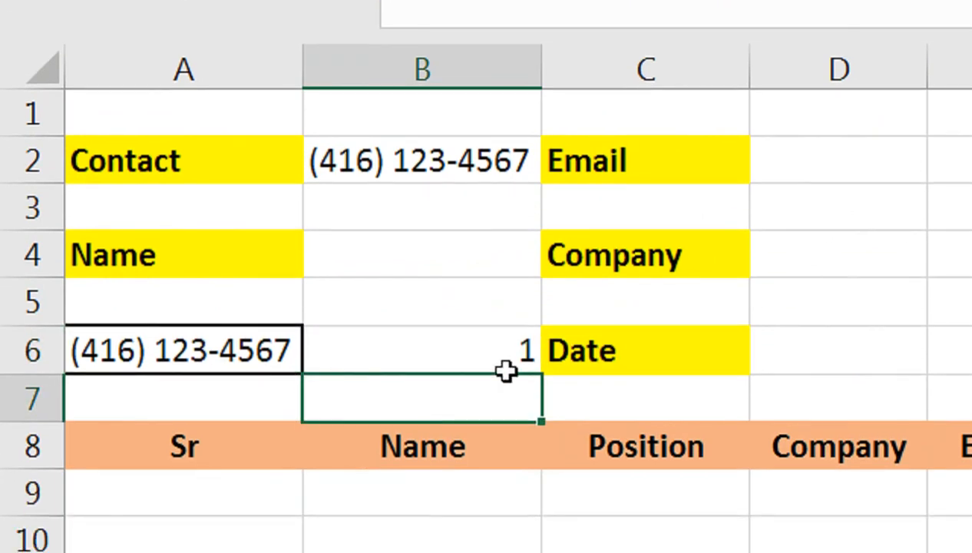
# Clear the contact number from cell B2 on Sheet1
pyautogui.click(504, 415)
pyautogui.click(397, 150)
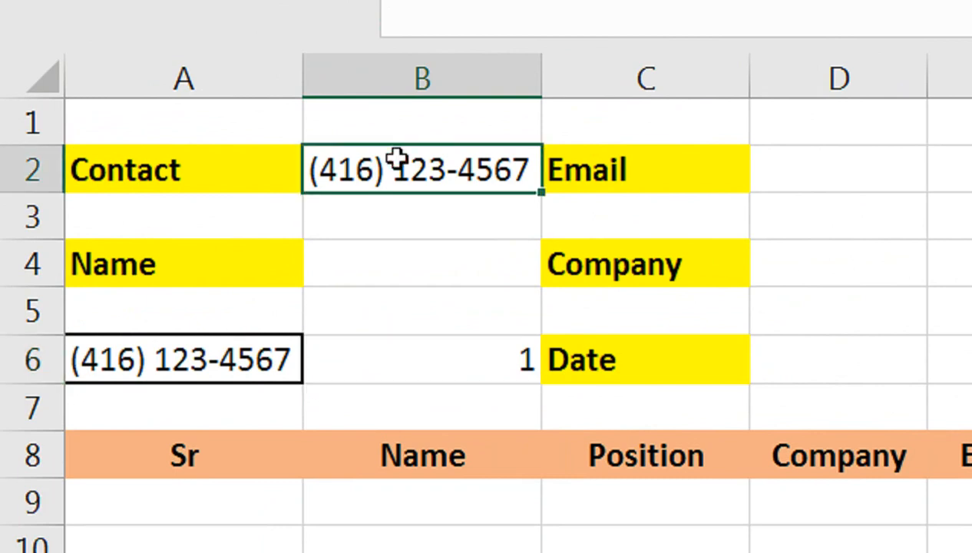
pyautogui.press('Delete')
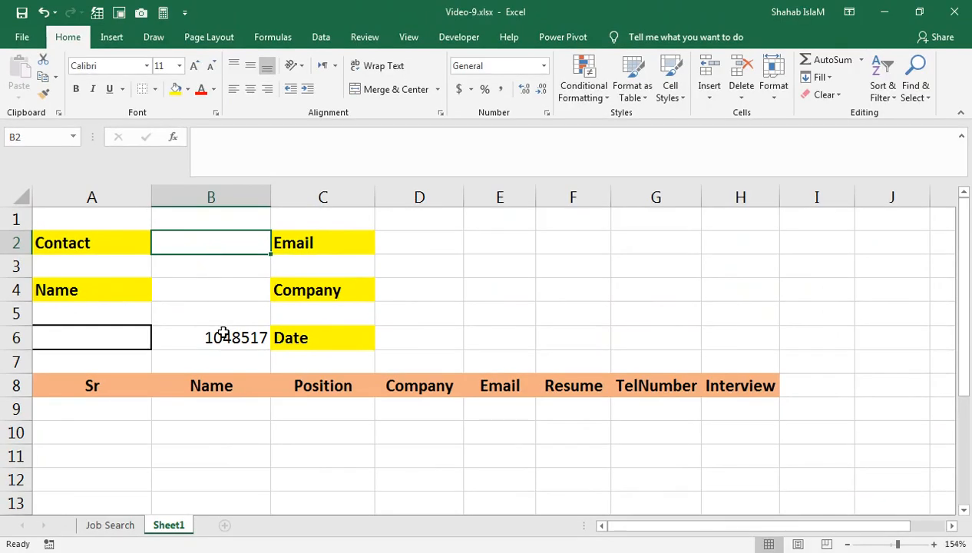
# Wrap the B6 COUNTIF in an IF that returns "" when A6="", accepting the closing parenthesis correction
pyautogui.click(262, 332)
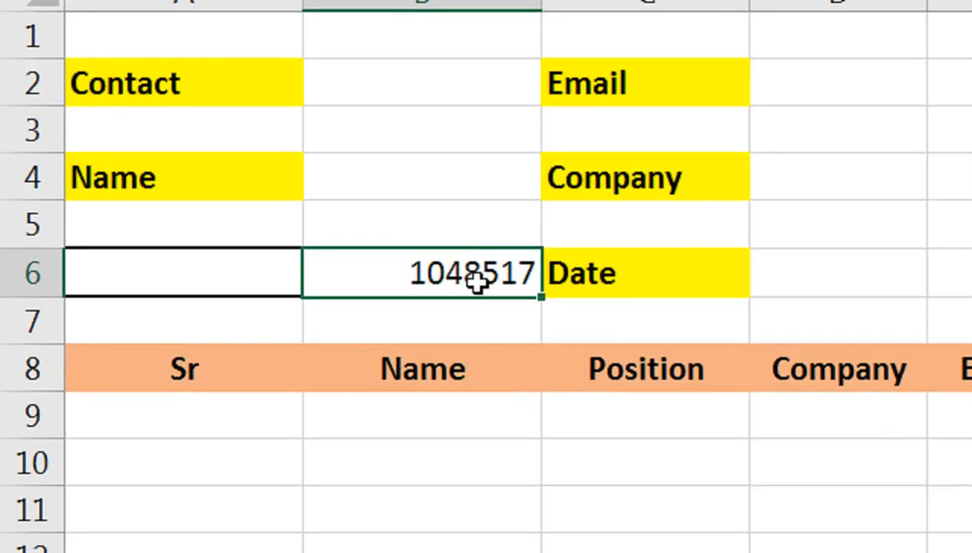
pyautogui.doubleClick(477, 273)
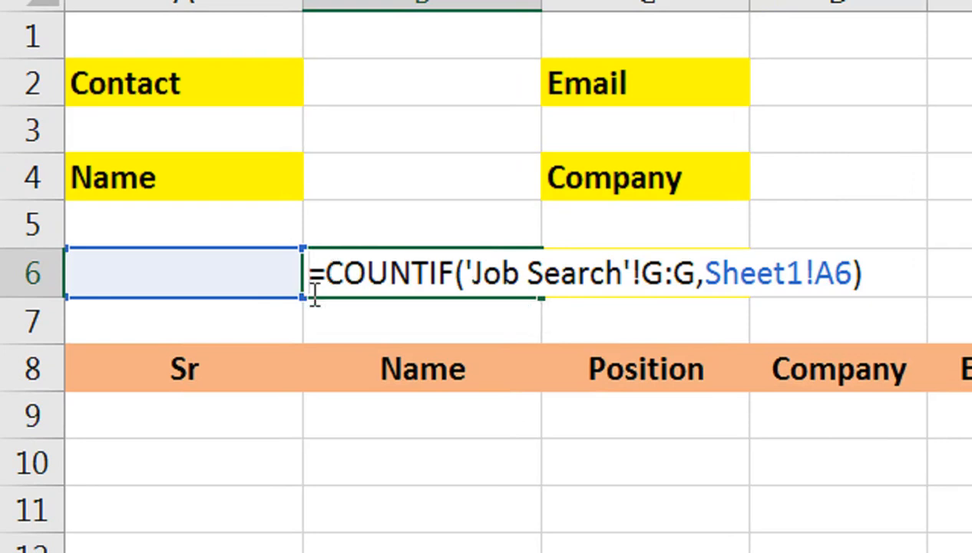
pyautogui.write('IF(')
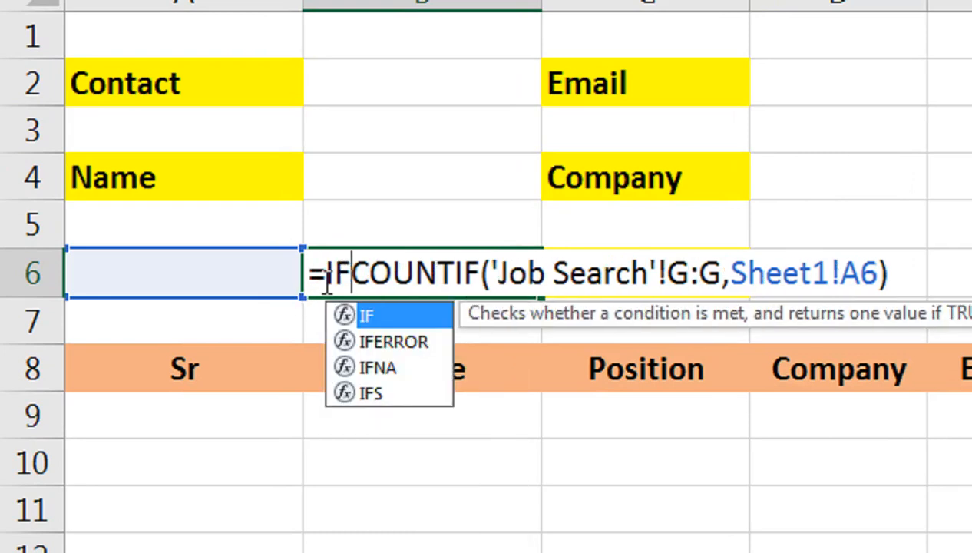
pyautogui.click(219, 260)
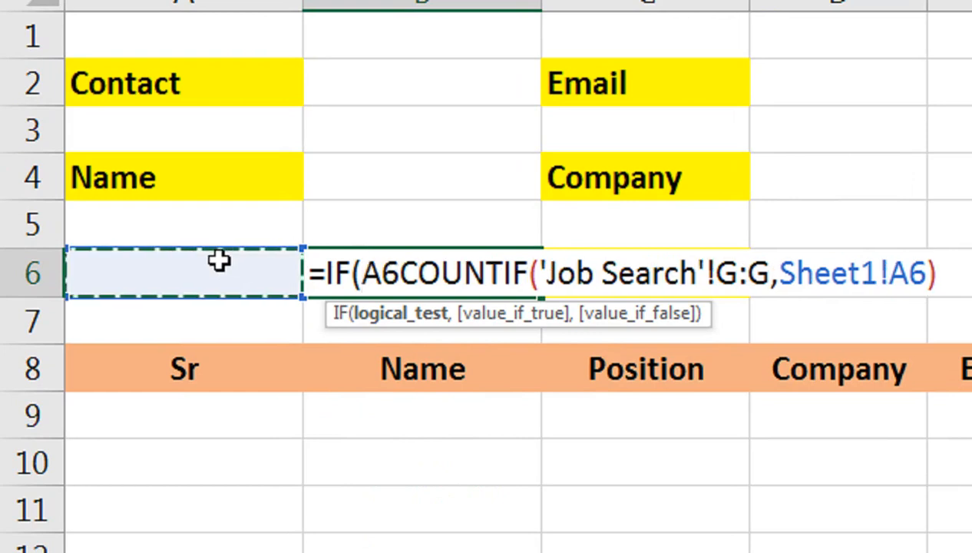
pyautogui.write('=""')
pyautogui.write(',""')
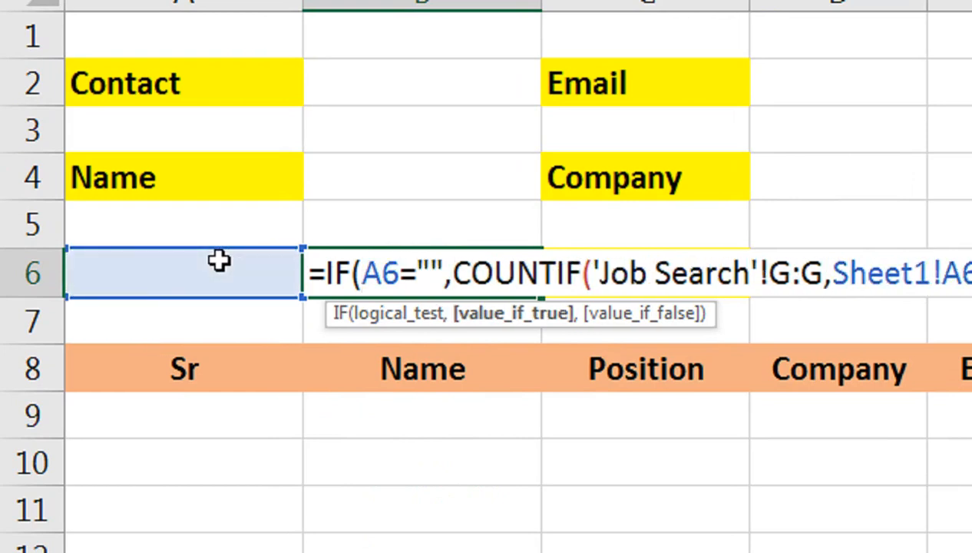
pyautogui.write(',')
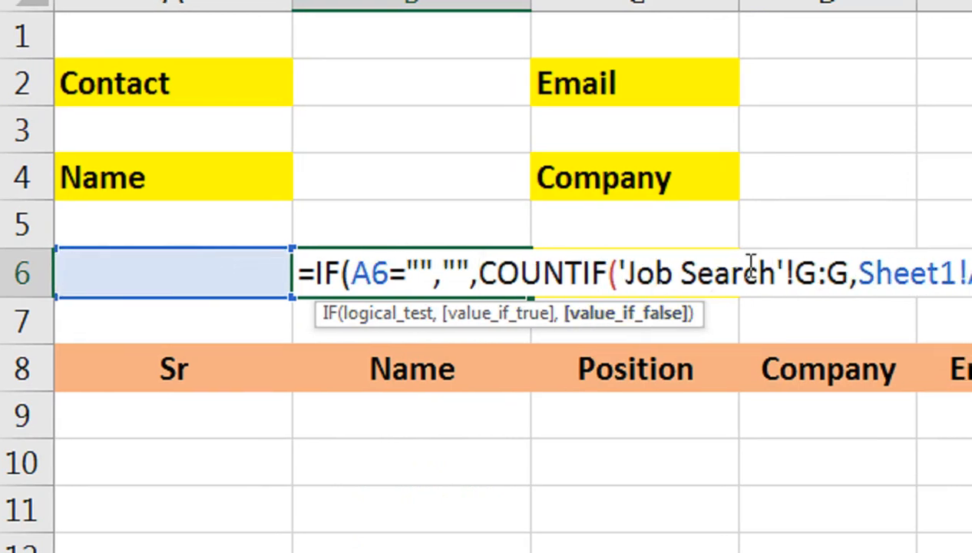
pyautogui.press('Return')
pyautogui.press('Return')
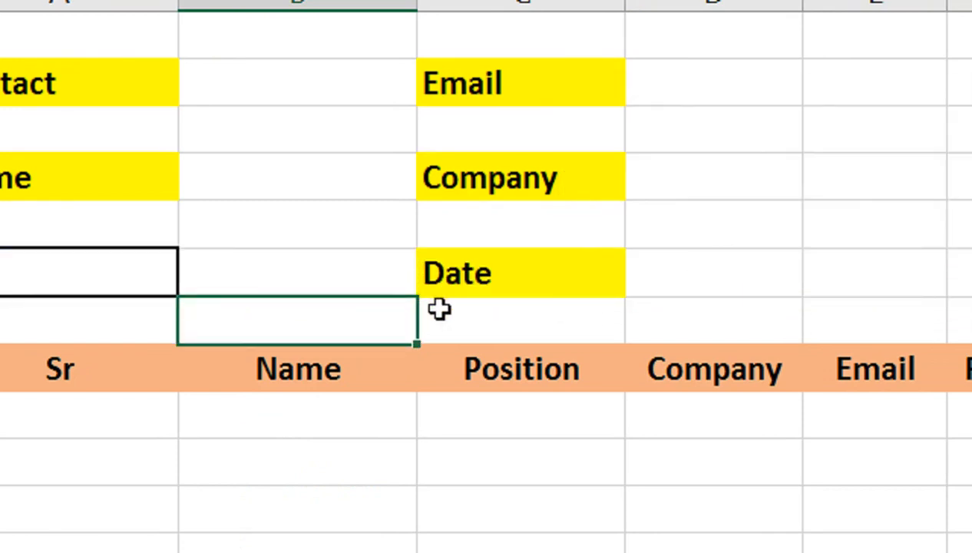
# Try the Email field by copying the first record's email from Job Search into Sheet1 cell D2, and clear it again
pyautogui.click(319, 87)
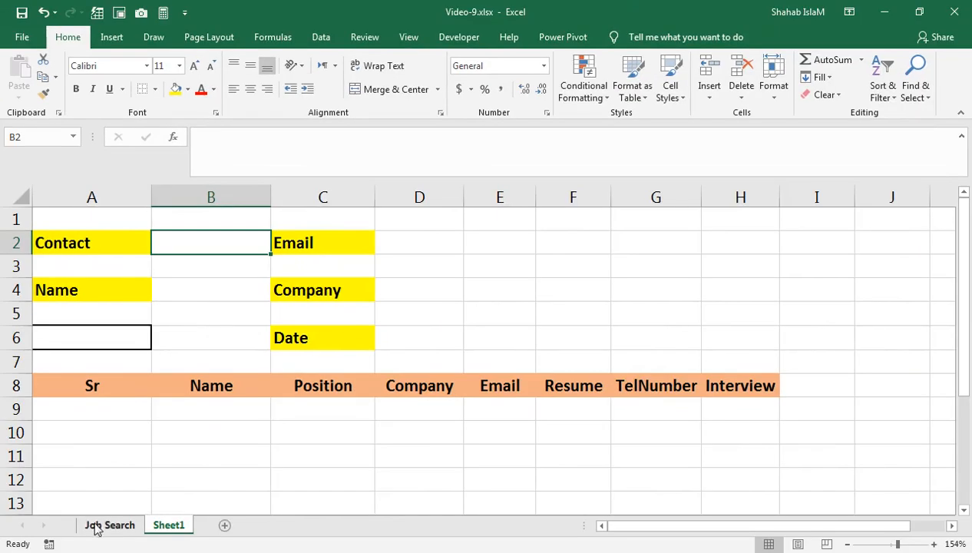
pyautogui.click(96, 526)
pyautogui.click(355, 238)
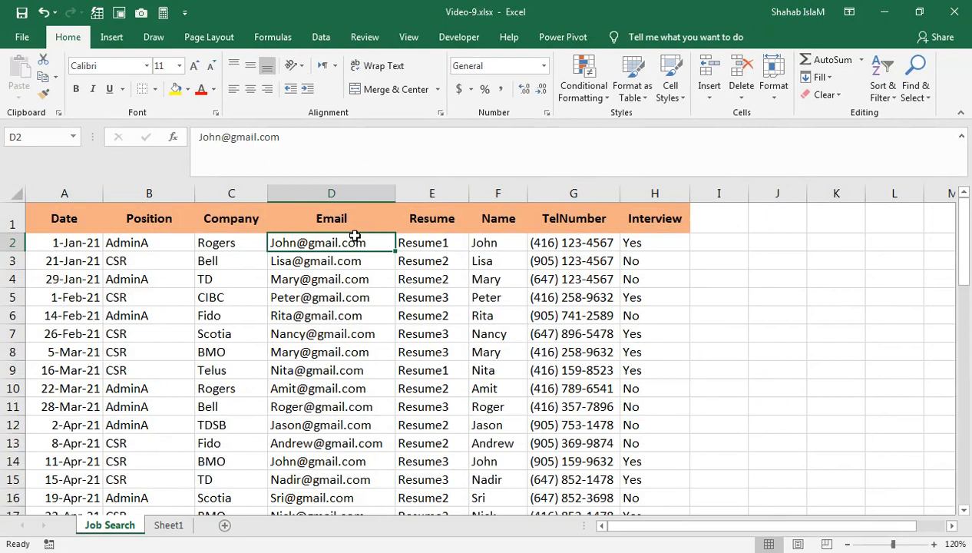
pyautogui.hotkey('ctrl', 'c')
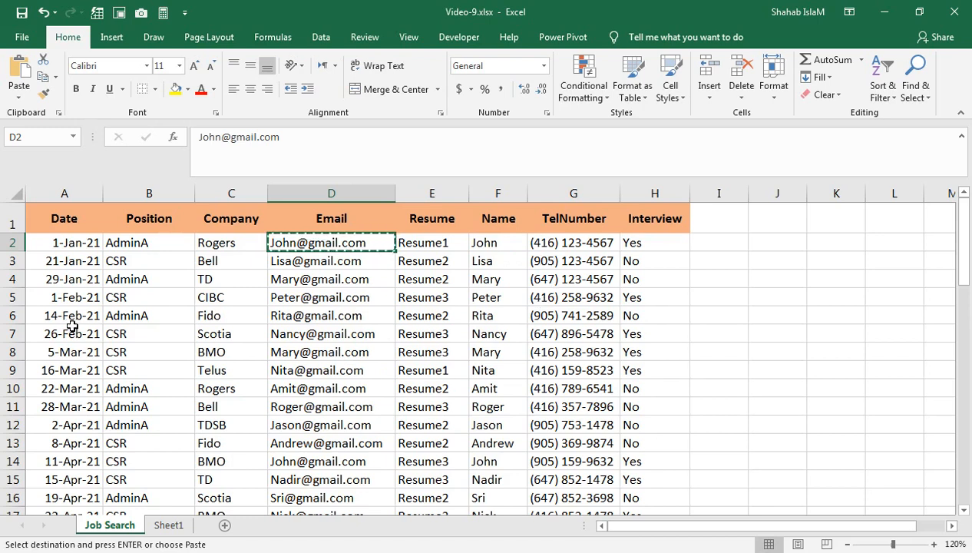
pyautogui.hotkey('ctrl', 'pagedown')
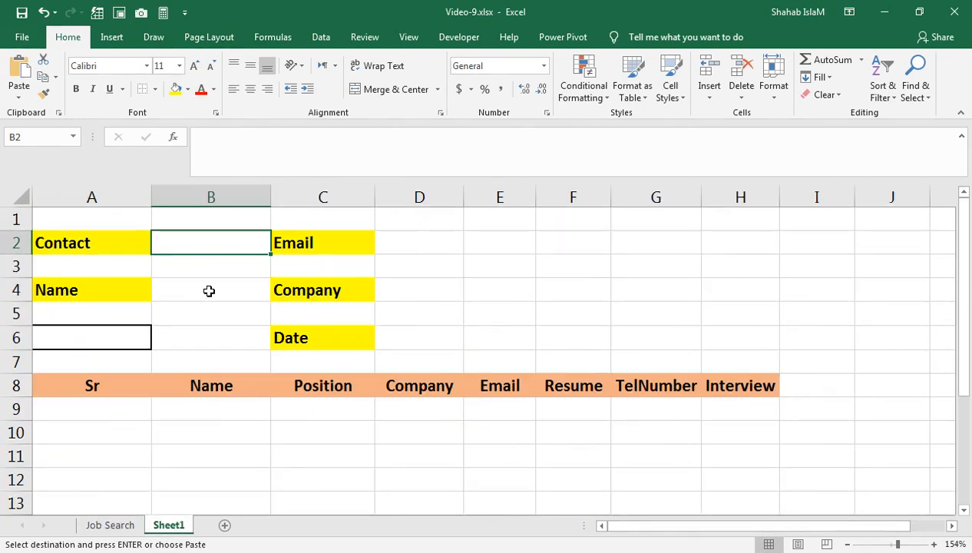
pyautogui.click(405, 245)
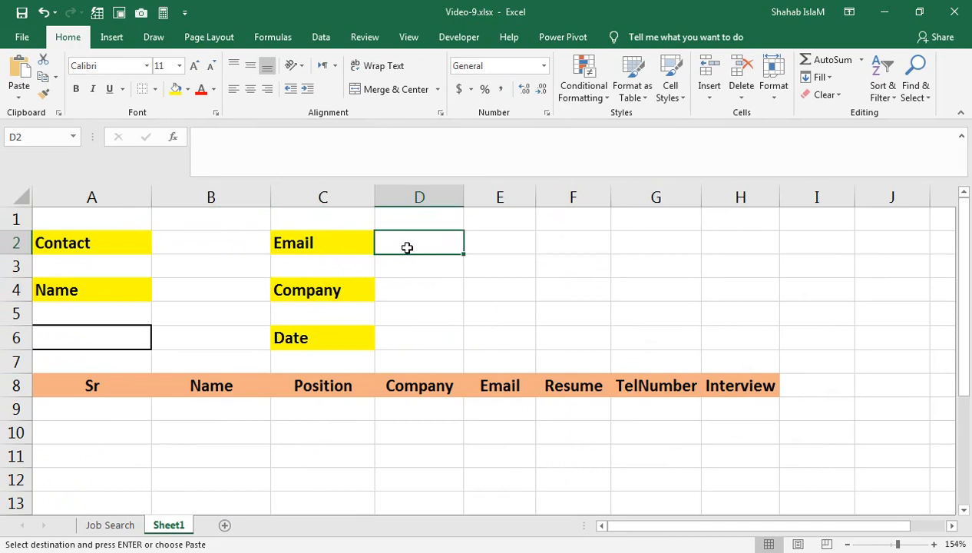
pyautogui.hotkey('ctrl', 'v')
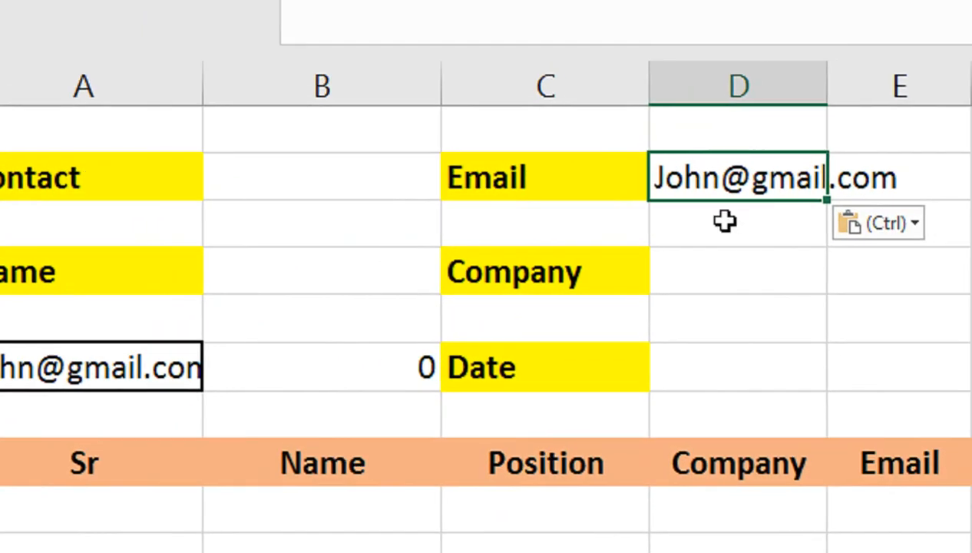
pyautogui.press('Delete')
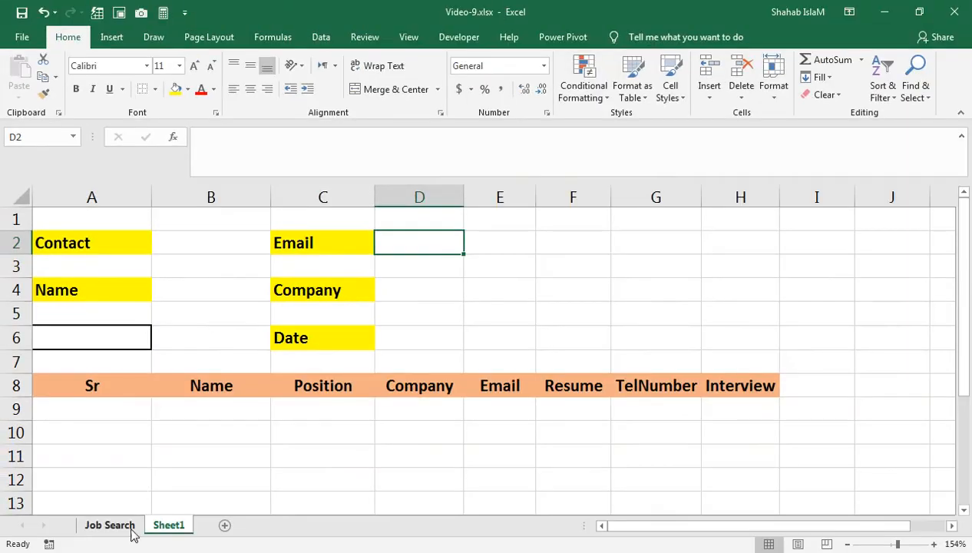
# Copy the first record's name from Job Search cell F2 into the Name field in Sheet1 cell B4
pyautogui.click(129, 528)
pyautogui.click(484, 245)
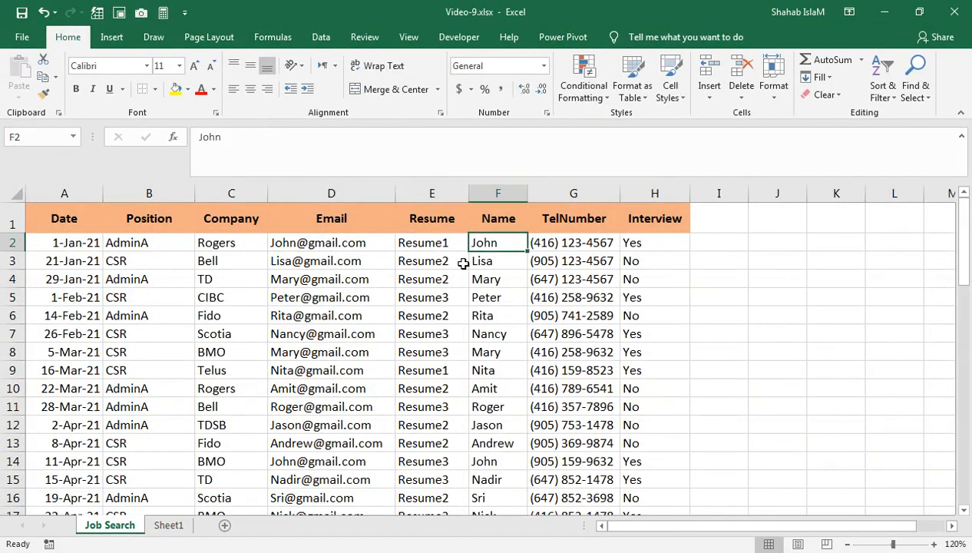
pyautogui.hotkey('ctrl', 'c')
pyautogui.click(169, 525)
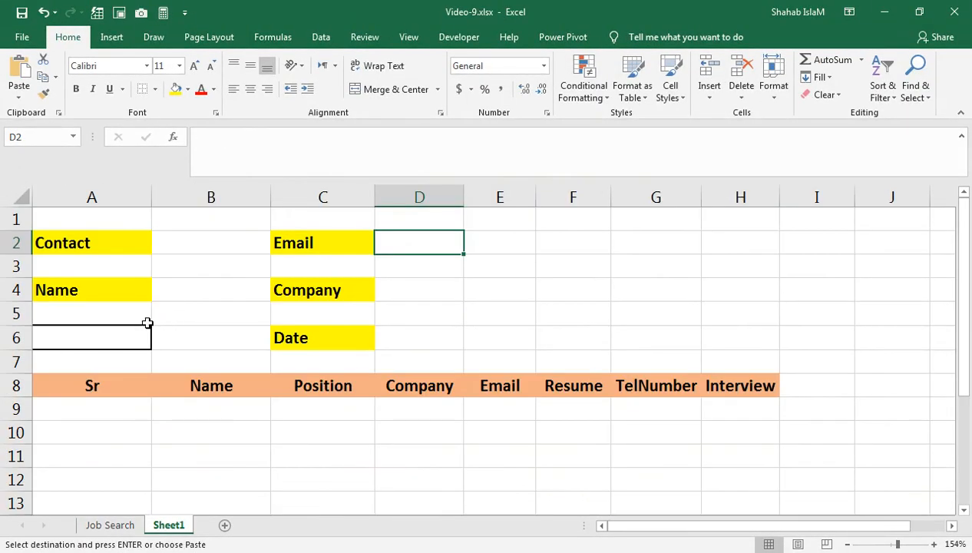
pyautogui.hotkey('ctrl', 'v')
pyautogui.hotkey('ctrl', 'z')
pyautogui.click(167, 284)
pyautogui.hotkey('ctrl', 'v')
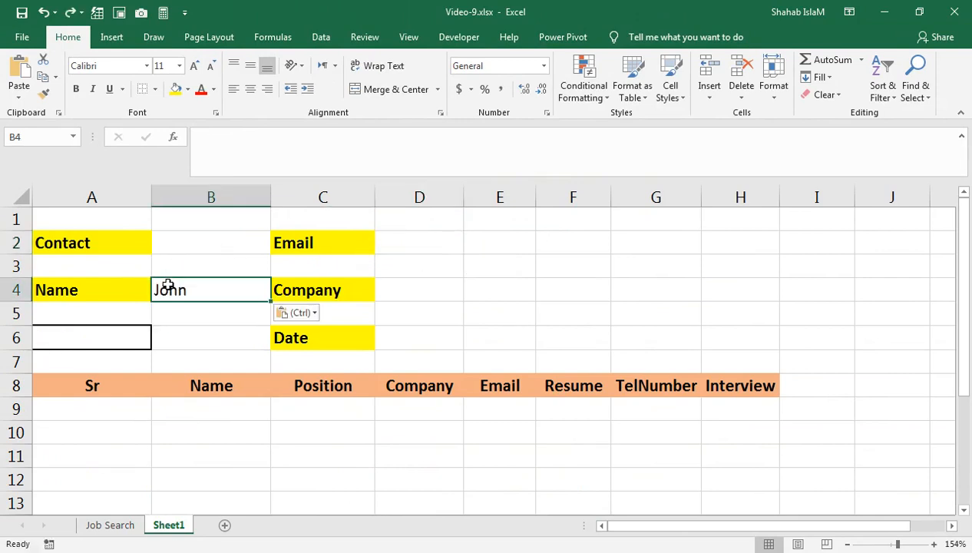
# Check the formulas in A6 and B6 against the pasted name, and clear the name from B4
pyautogui.click(127, 338)
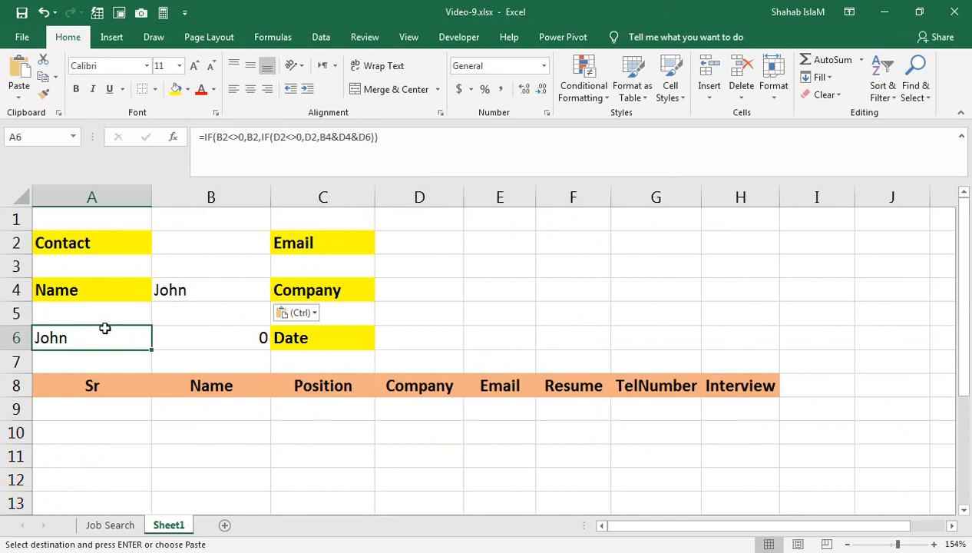
pyautogui.click(207, 337)
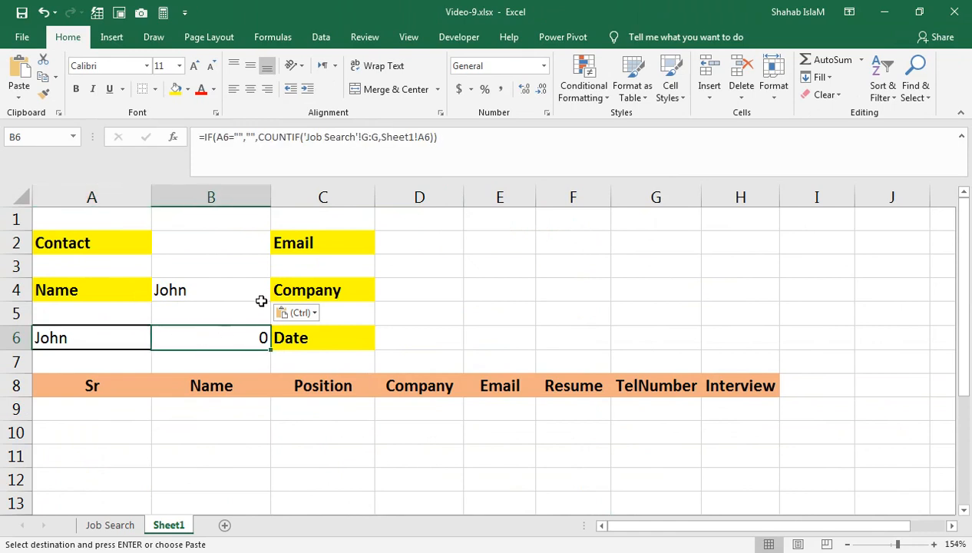
pyautogui.press('Left')
pyautogui.press('Right')
pyautogui.press('Right')
pyautogui.press('Up')
pyautogui.press('ctrl')
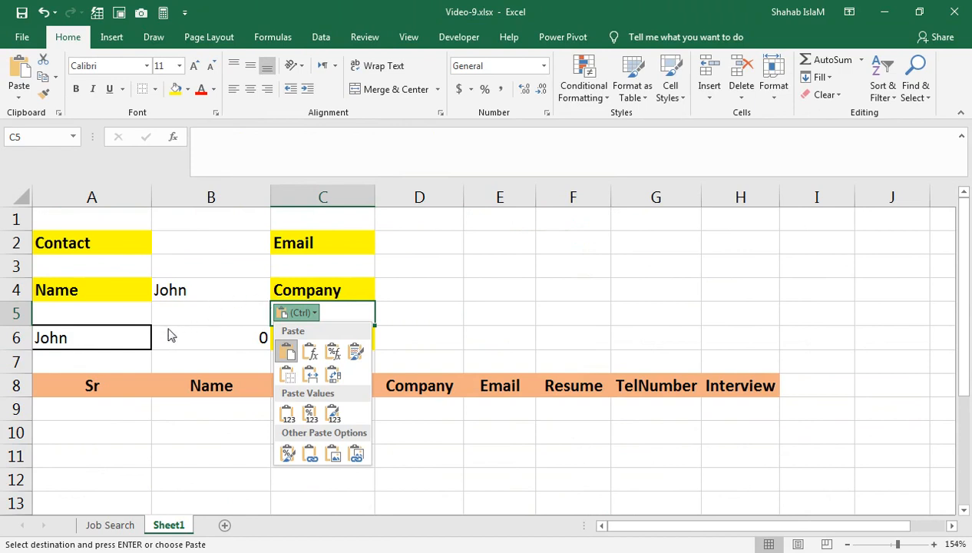
pyautogui.press('ctrl')
pyautogui.click(207, 289)
pyautogui.press('Delete')
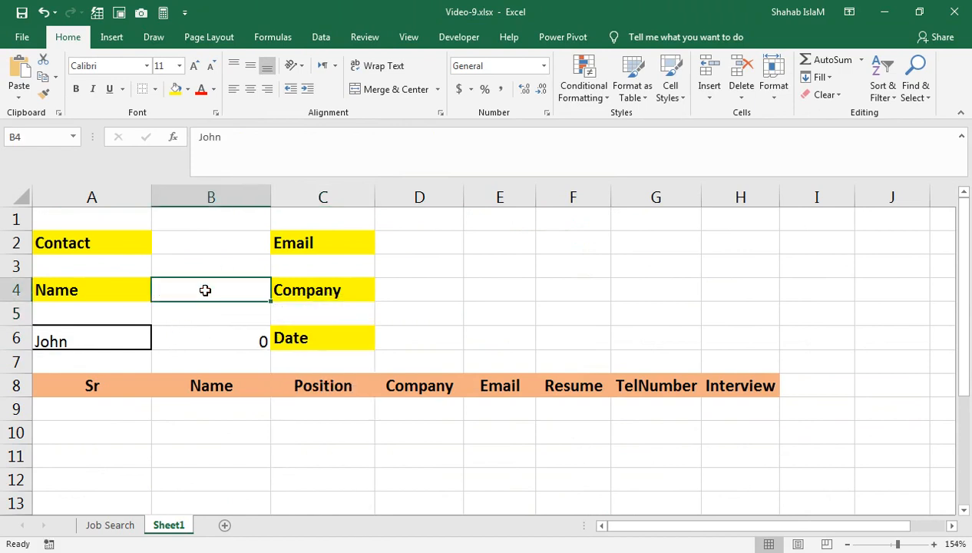
# Insert a blank column before the Date column on the Job Search sheet
pyautogui.click(108, 525)
pyautogui.rightClick(62, 194)
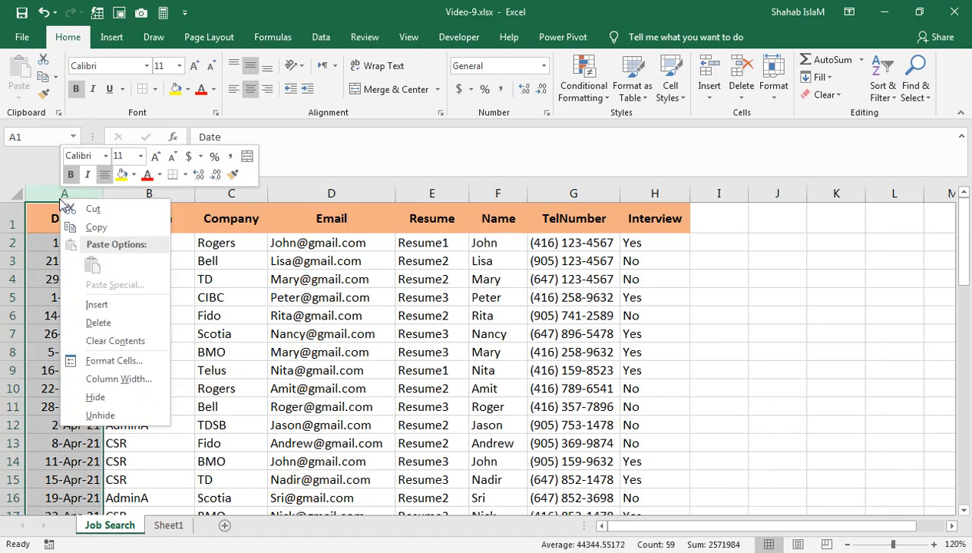
pyautogui.click(88, 305)
# Start an IF formula in Job Search cell A2 that returns TelNumber cell H2 when Sheet1!B2<>0
pyautogui.click(76, 231)
pyautogui.click(71, 240)
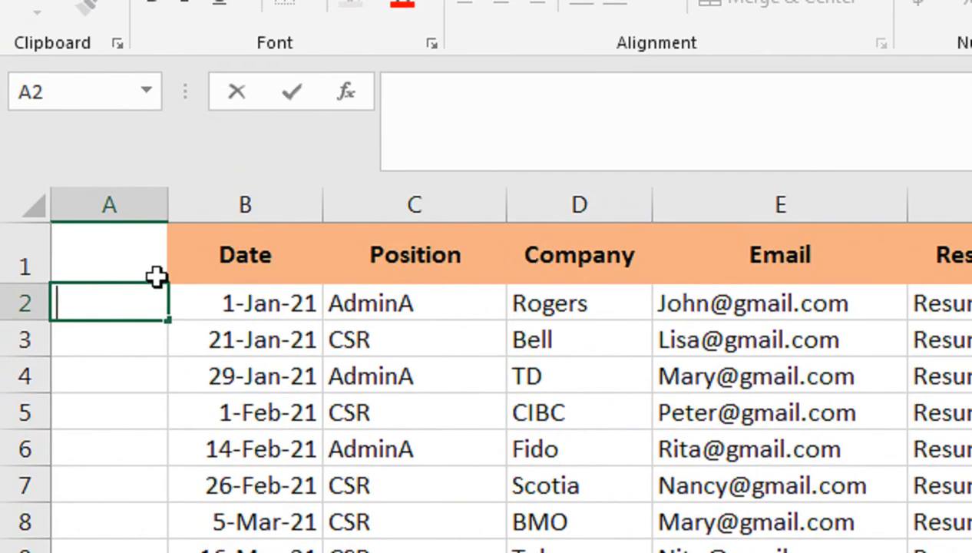
pyautogui.write('=IF(')
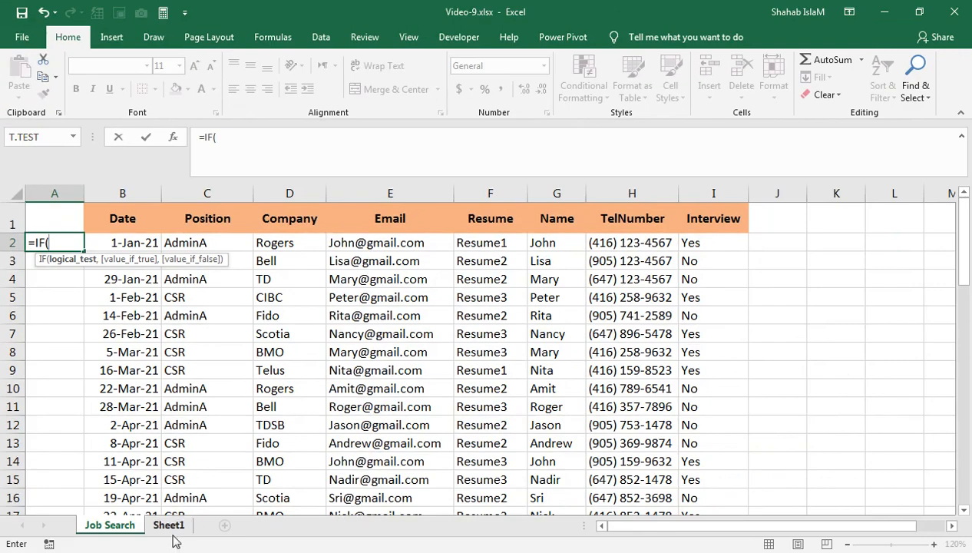
pyautogui.click(172, 524)
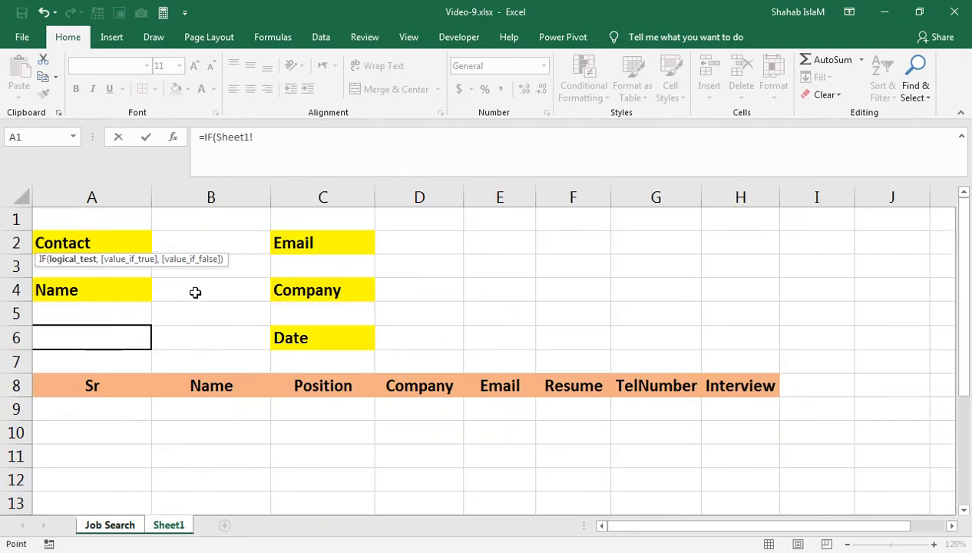
pyautogui.click(223, 246)
pyautogui.write('<>')
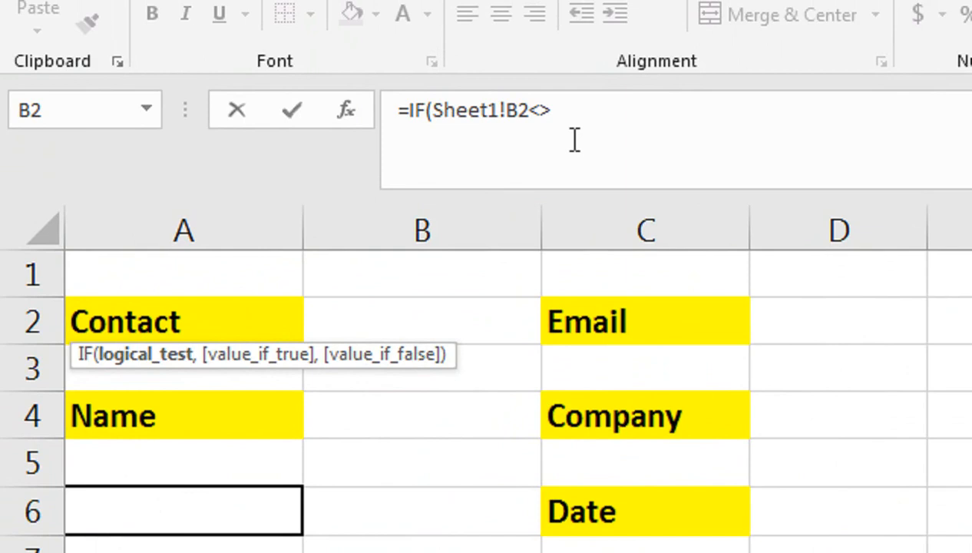
pyautogui.write('0,')
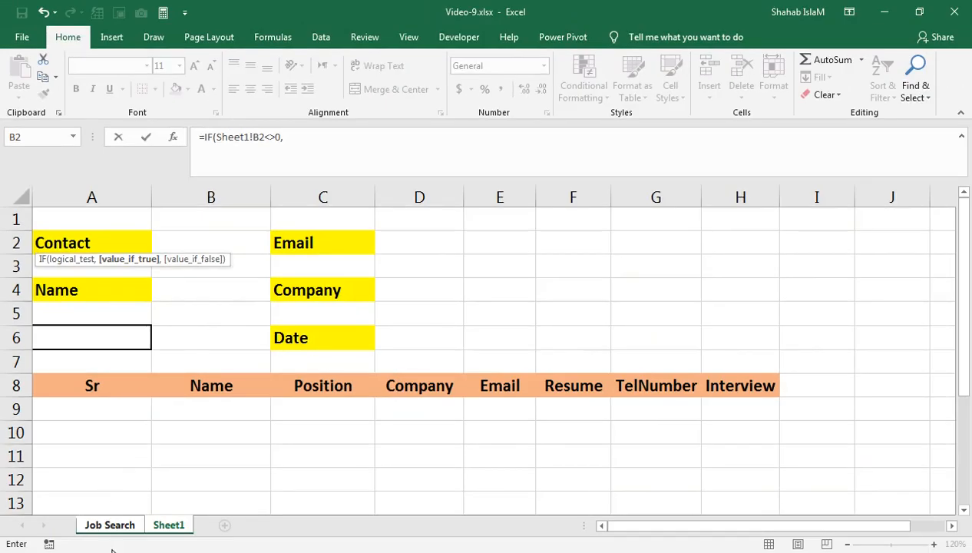
pyautogui.click(110, 524)
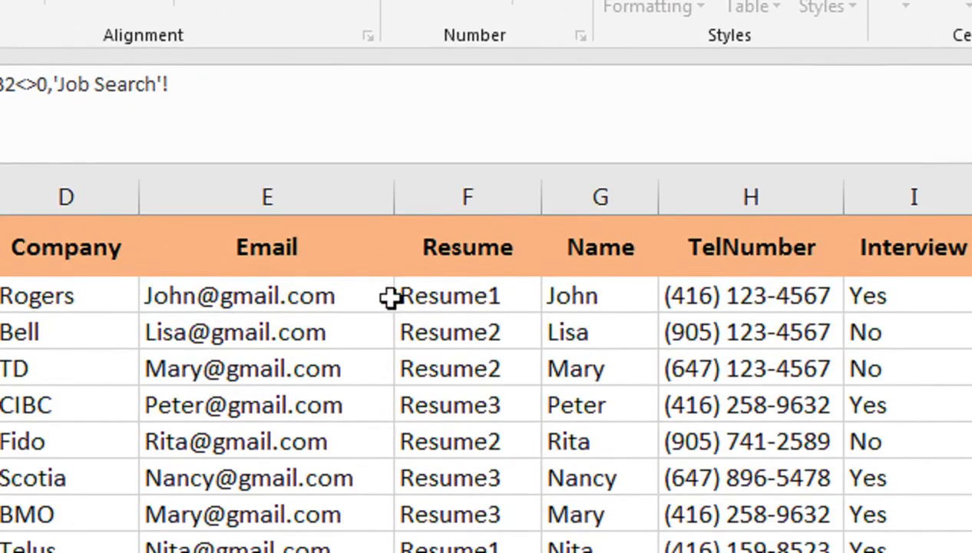
pyautogui.click(684, 295)
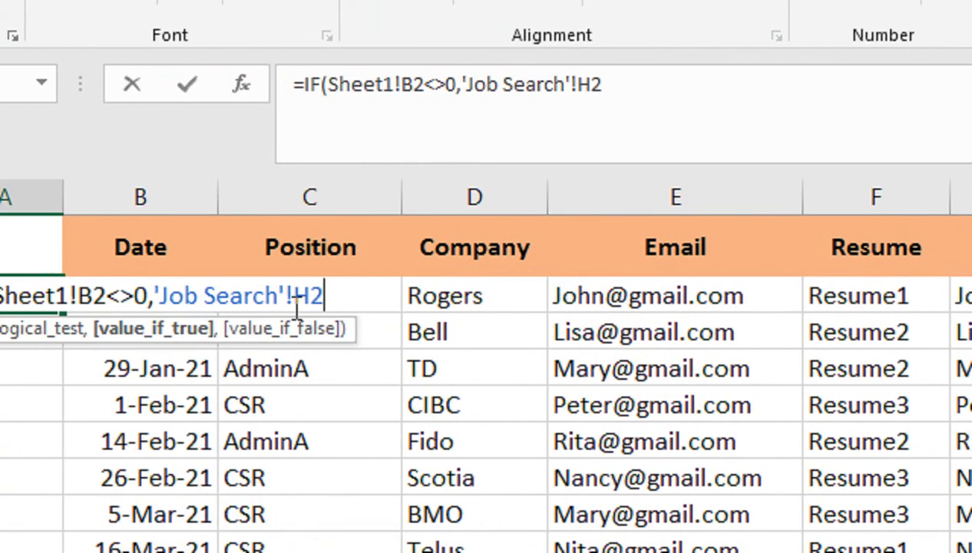
pyautogui.write(',')
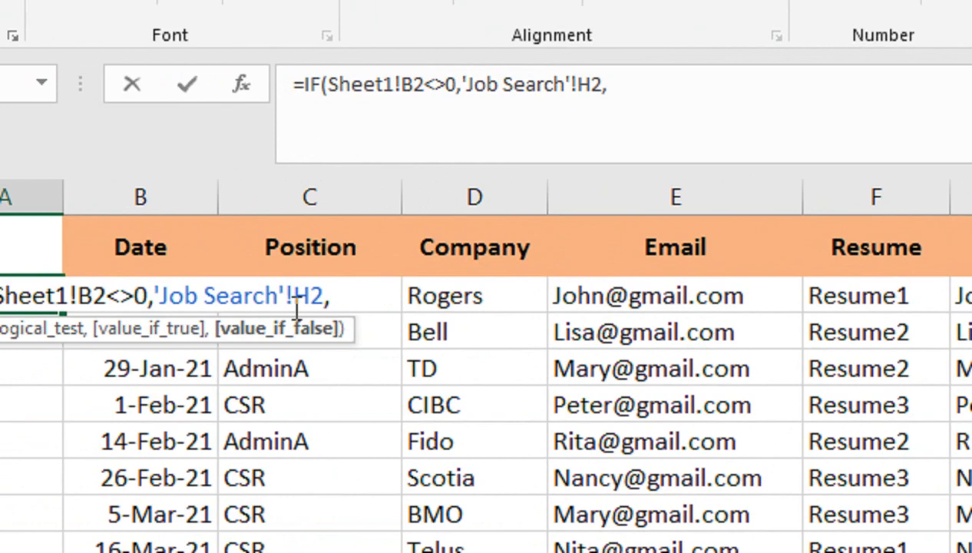
# Nest a second IF as the false result, returning Email cell E2 on Job Search when Sheet1!D2<>0
pyautogui.write('IF(')
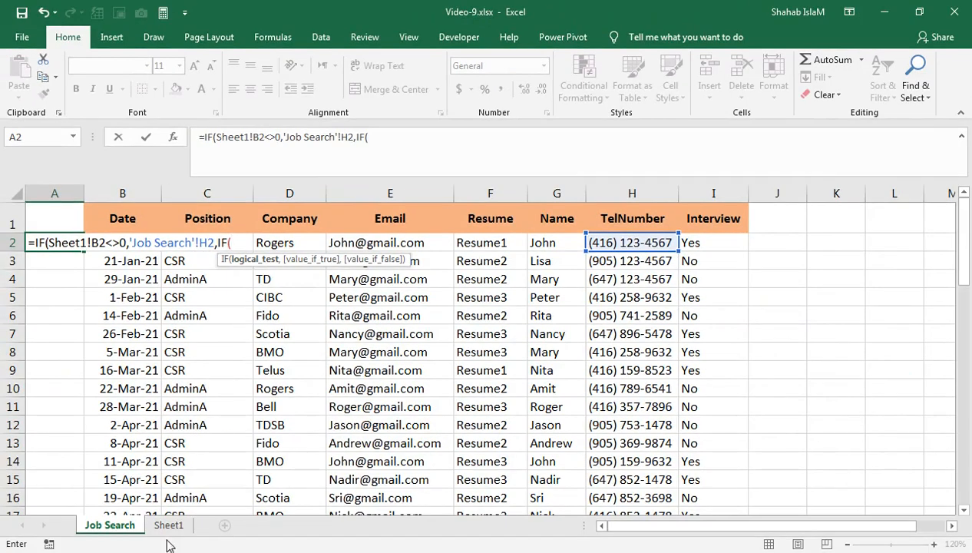
pyautogui.click(168, 525)
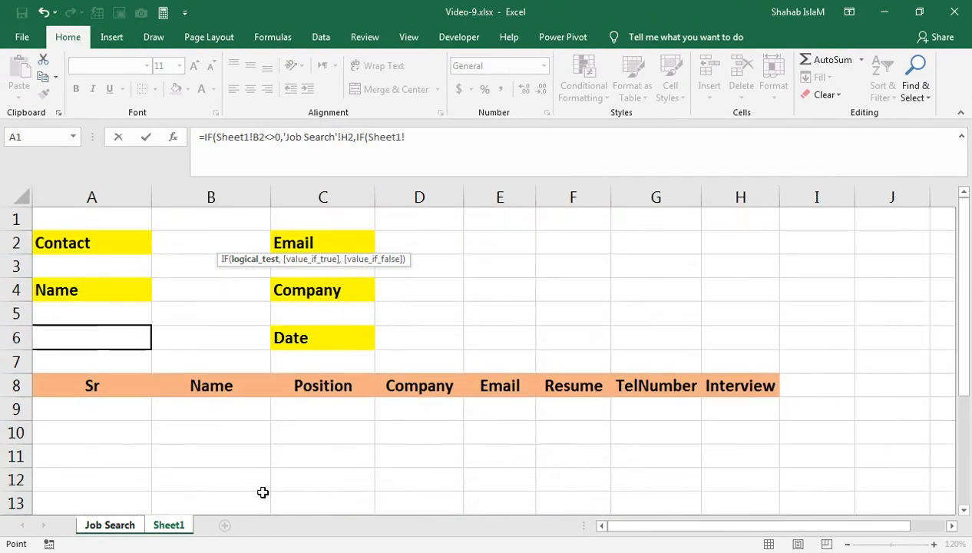
pyautogui.click(432, 248)
pyautogui.write('<>0')
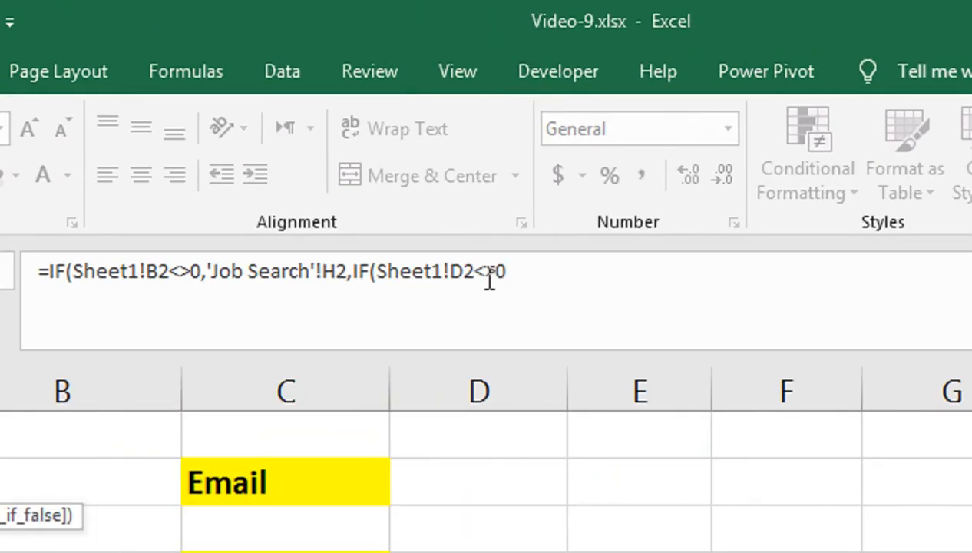
pyautogui.write(',')
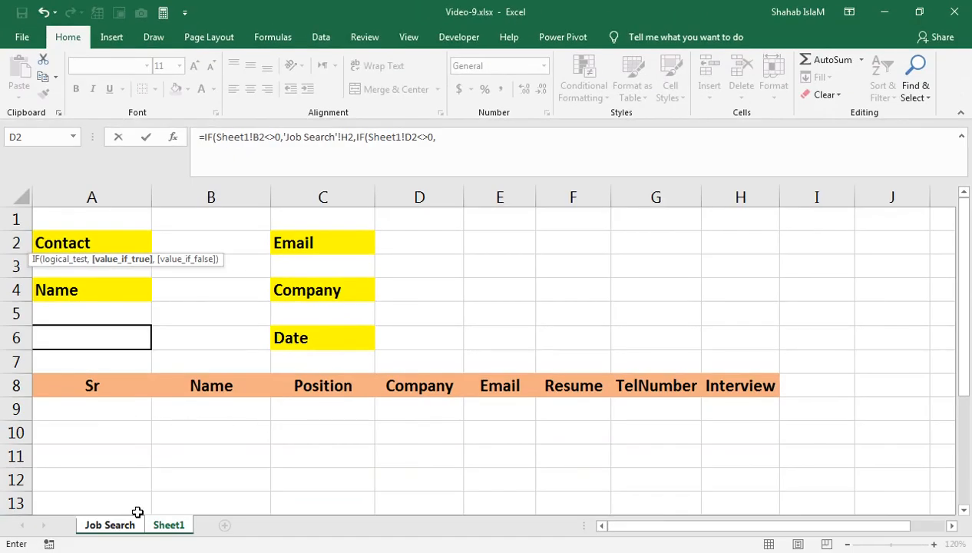
pyautogui.click(131, 527)
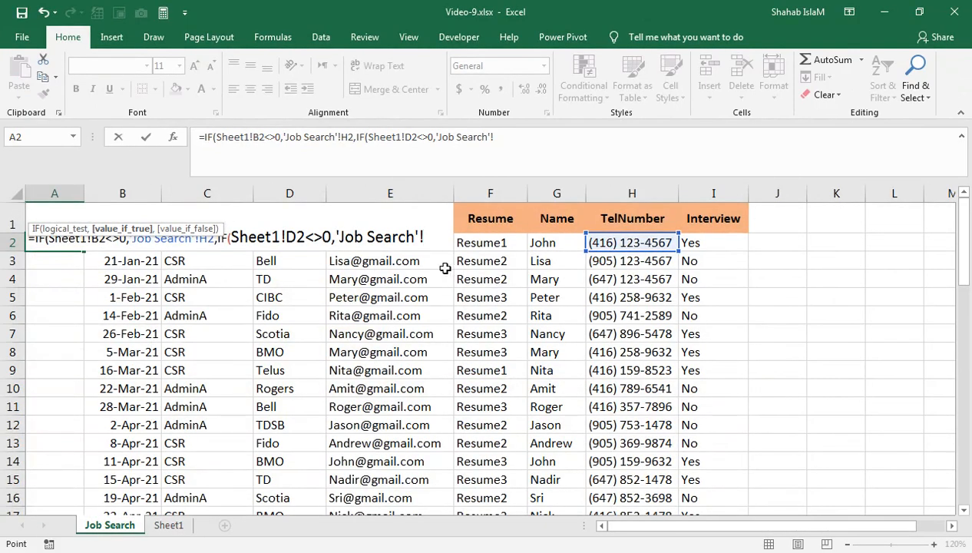
pyautogui.click(380, 264)
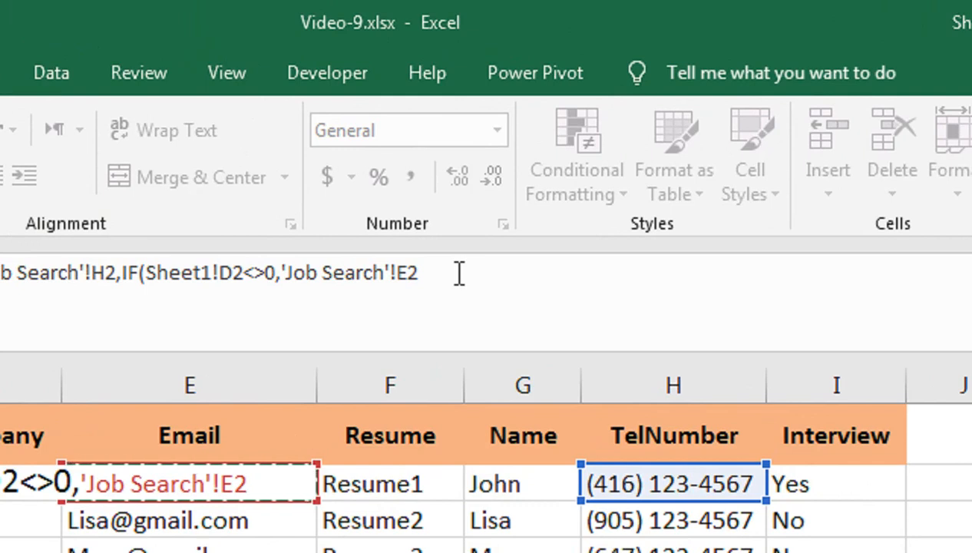
pyautogui.write(',')
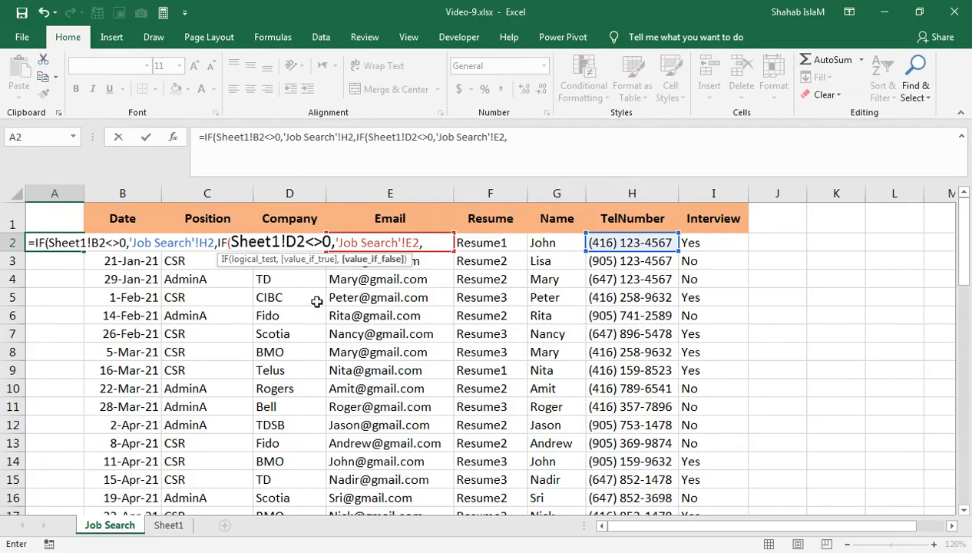
# Set the nested IF's false result to Job Search cells G2&D2&B2, joining name, company and date, and close the parenthesis
pyautogui.click(558, 240)
pyautogui.write('&')
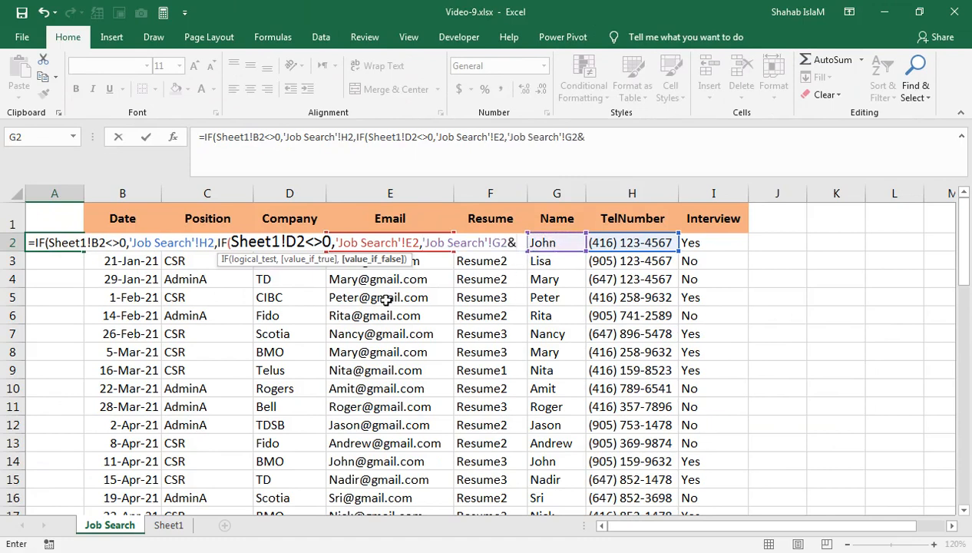
pyautogui.click(284, 275)
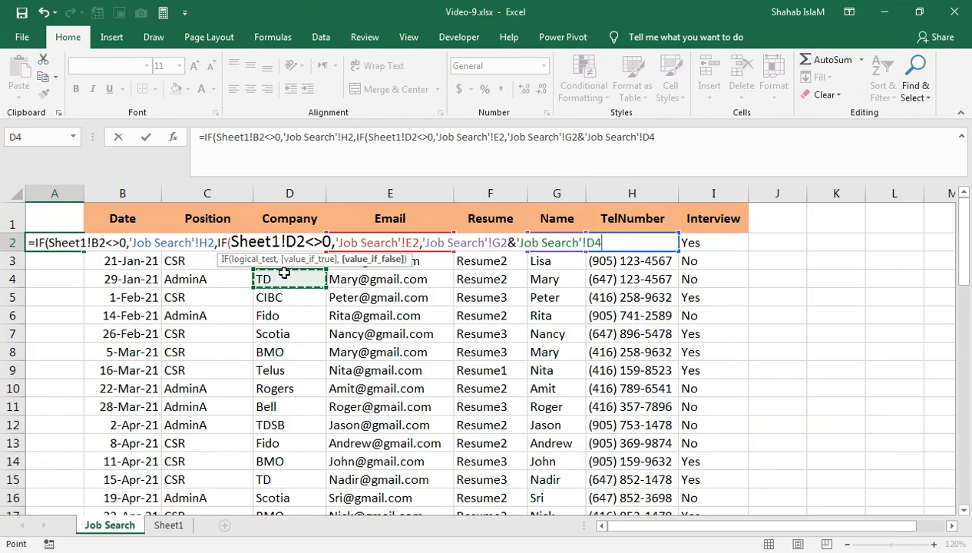
pyautogui.press('Up')
pyautogui.press('Up')
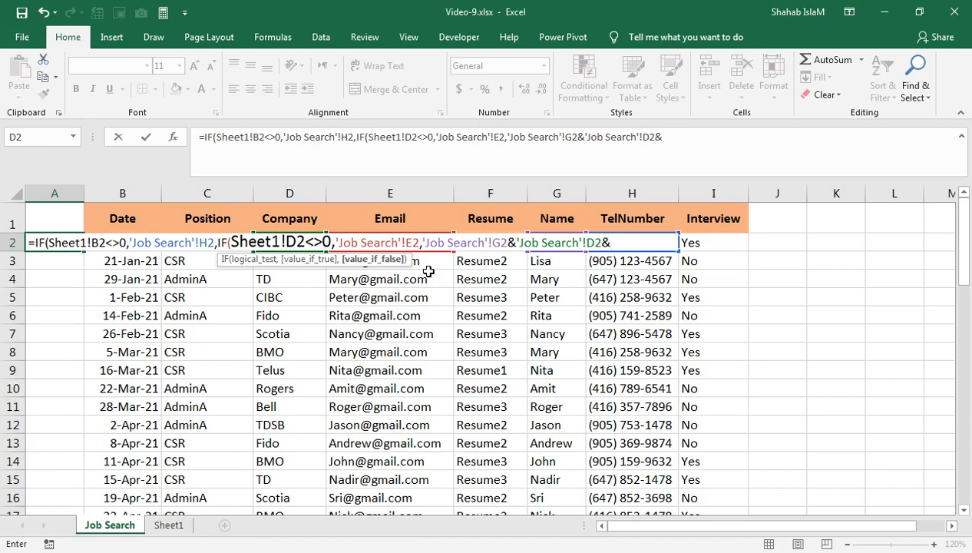
pyautogui.click(133, 259)
pyautogui.press('Up')
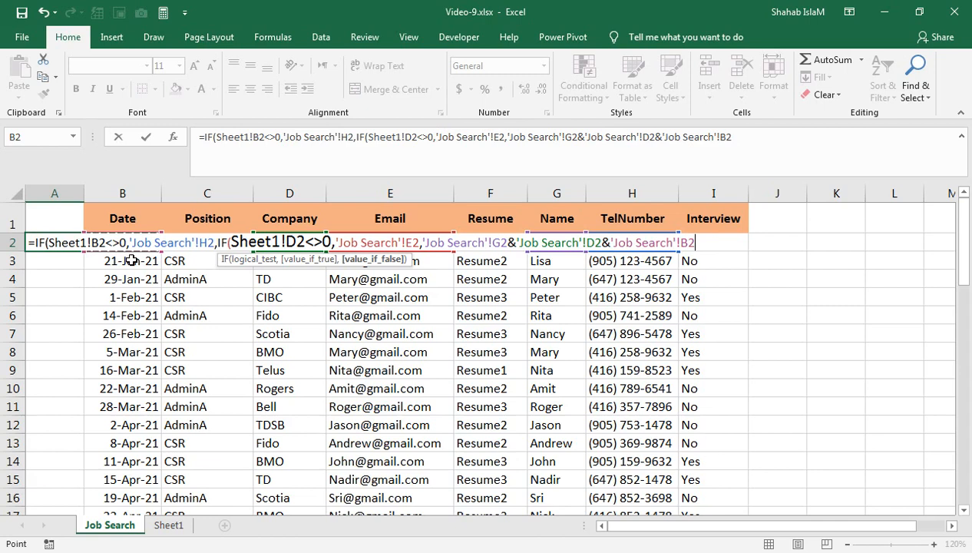
pyautogui.write(')')
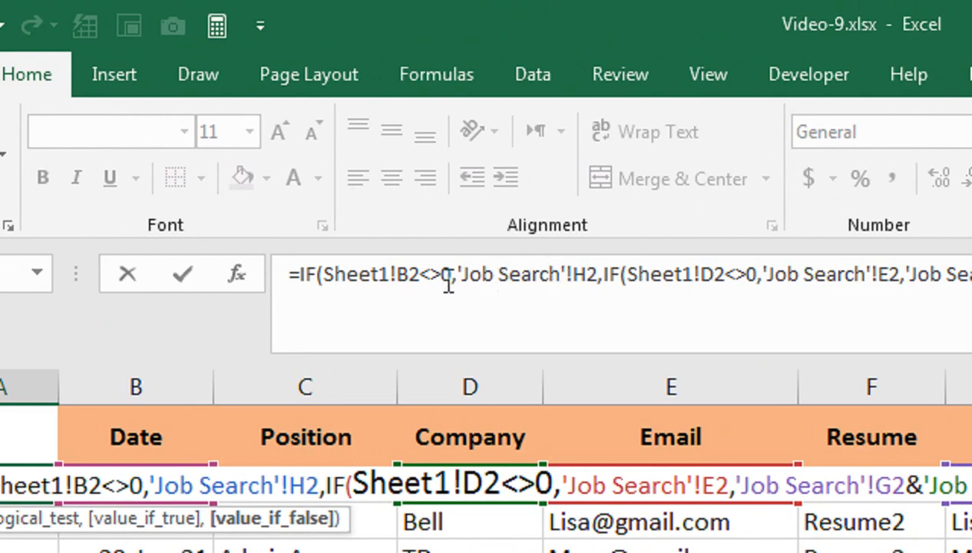
# Make the references to Sheet1 cells B2 and D2 absolute as $B$2 and $D$2, and enter the formula
pyautogui.click(411, 274)
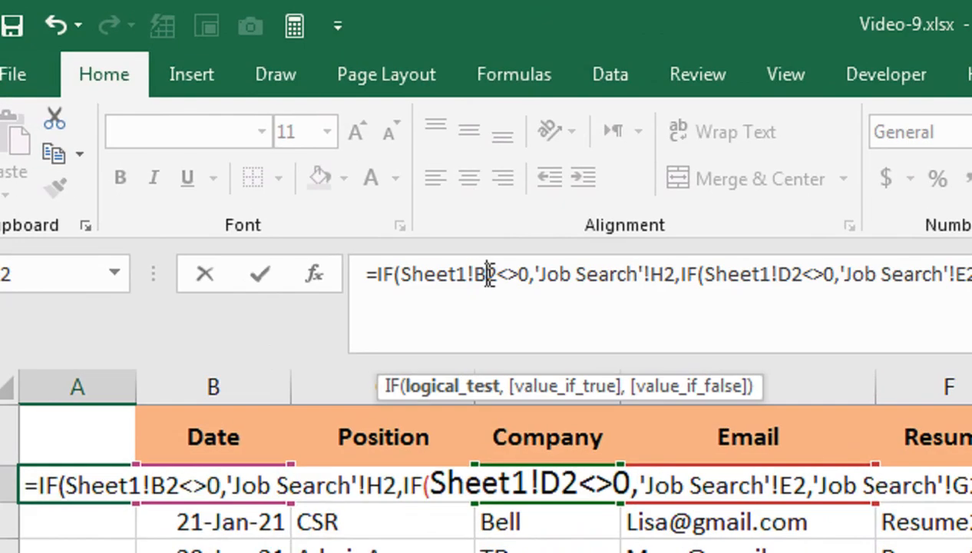
pyautogui.press('F4')
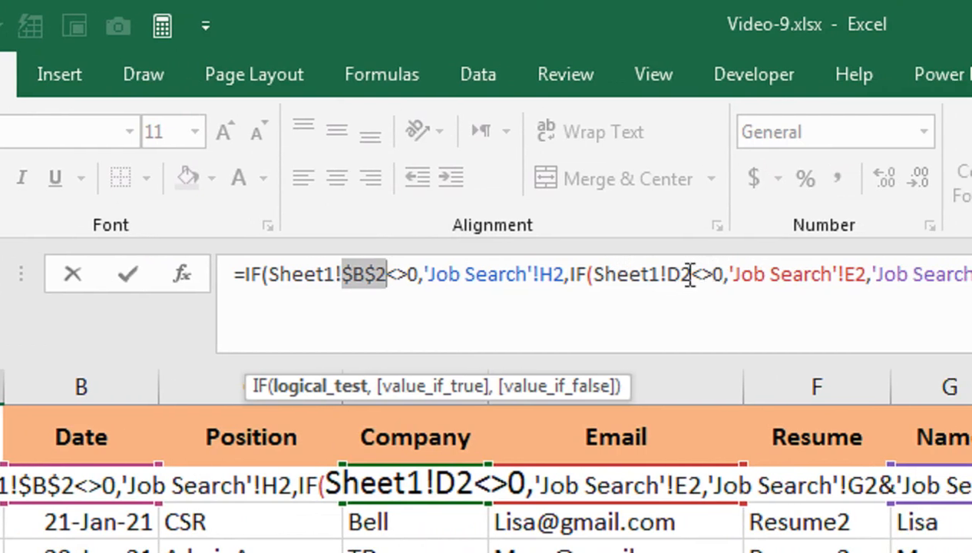
pyautogui.click(690, 275)
pyautogui.press('F4')
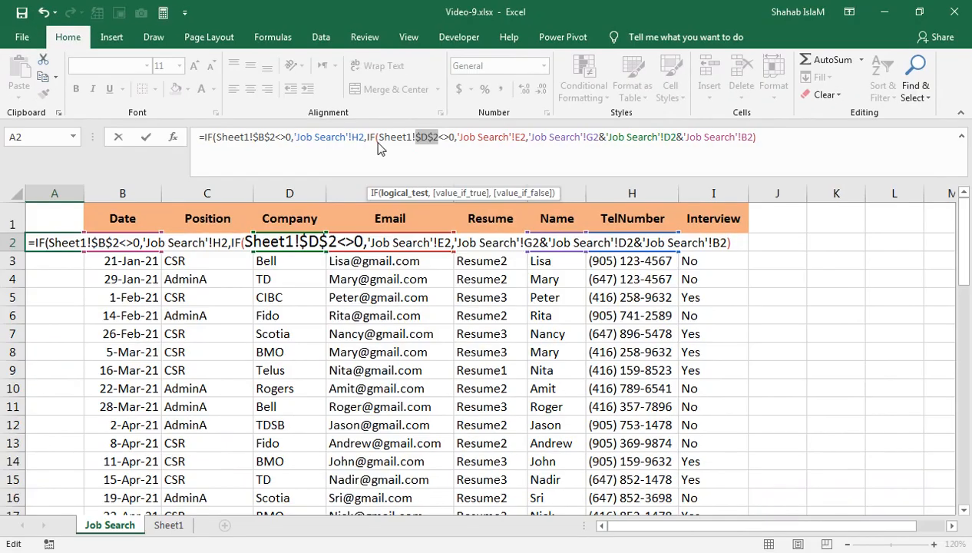
pyautogui.press('Return')
pyautogui.press('Return')
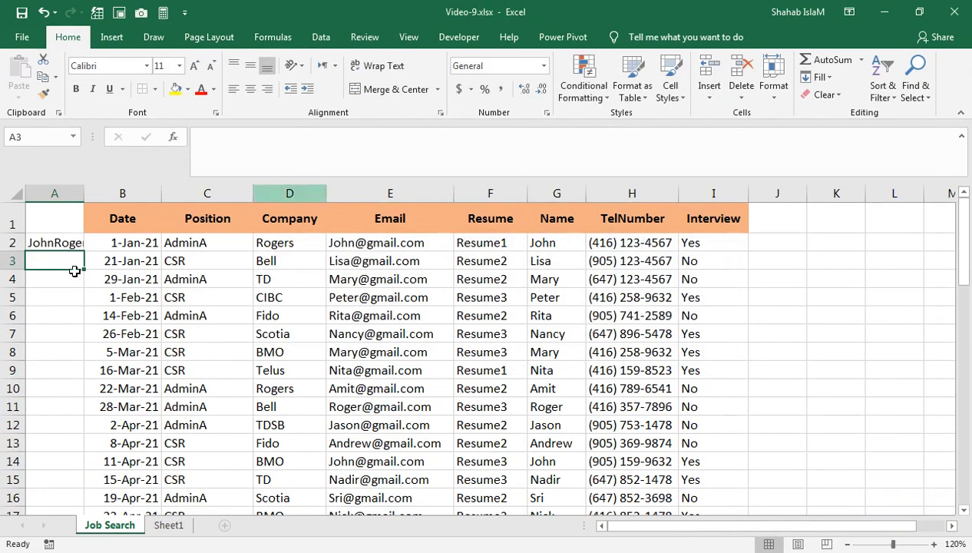
# Fill the A2 formula down all Job Search records and fit column A's width to its contents
pyautogui.click(63, 243)
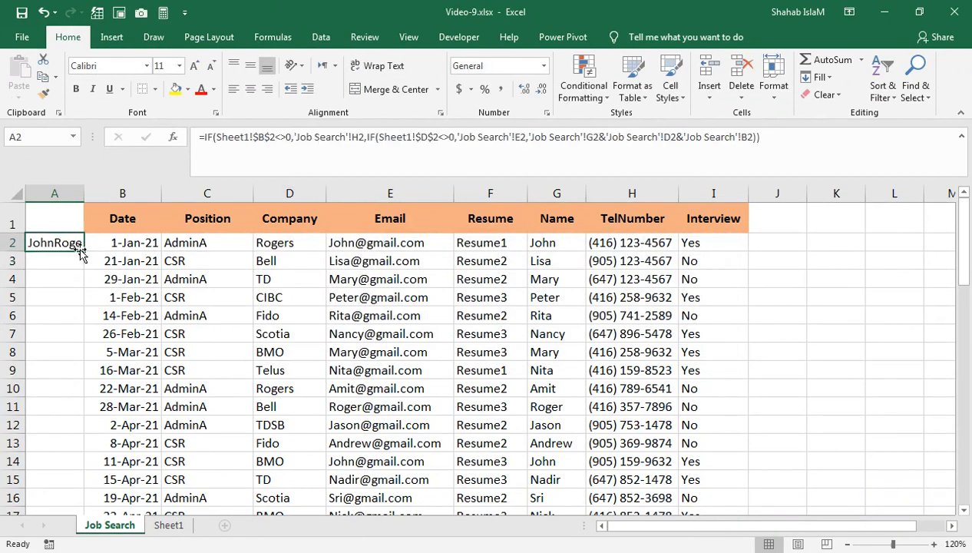
pyautogui.doubleClick(82, 251)
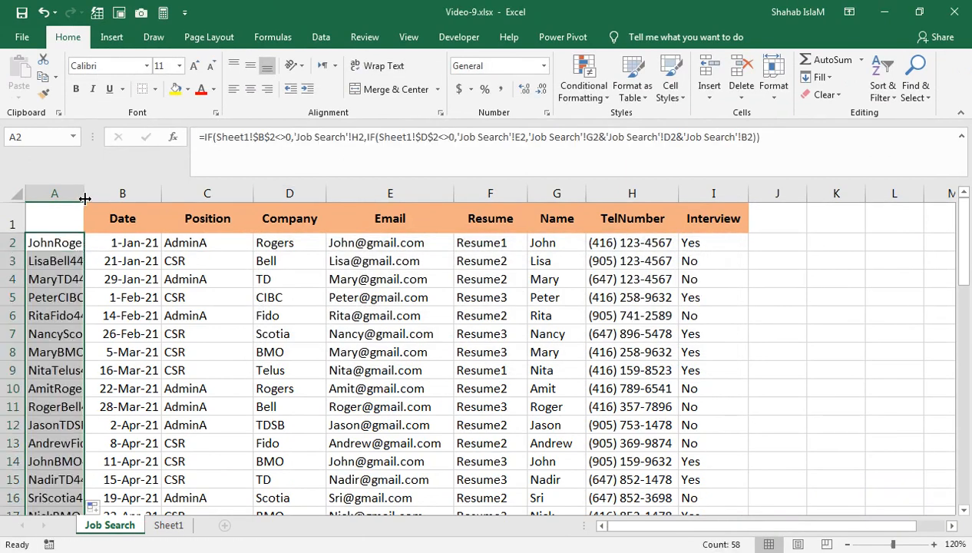
pyautogui.doubleClick(84, 198)
pyautogui.click(104, 246)
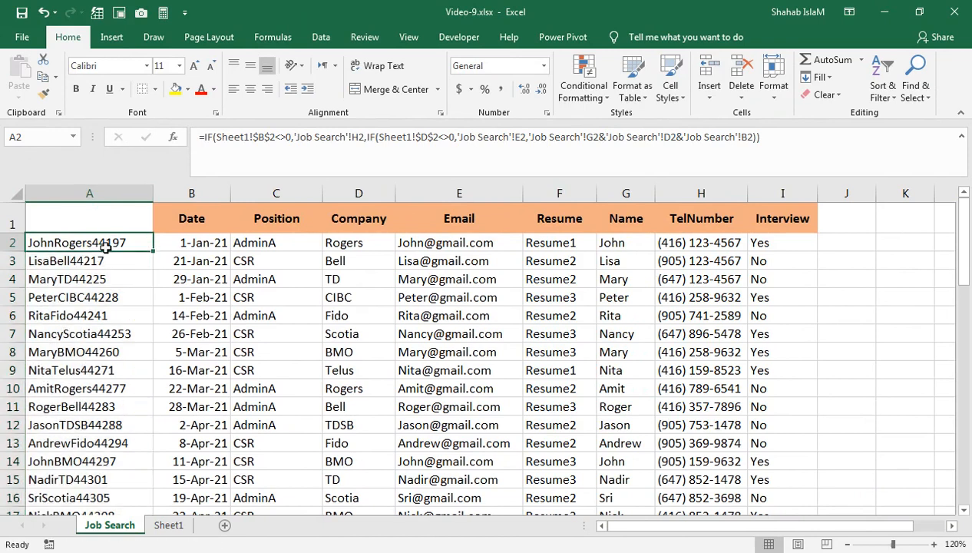
pyautogui.click(195, 279)
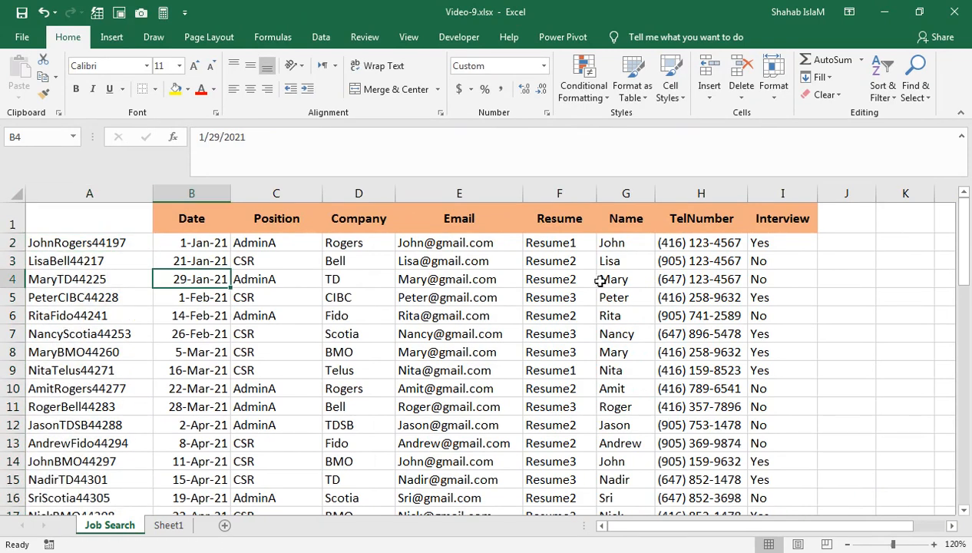
# Copy the first record's telephone number from Job Search cell H2 into the Contact field in Sheet1 cell B2
pyautogui.click(679, 248)
pyautogui.hotkey('ctrl', 'c')
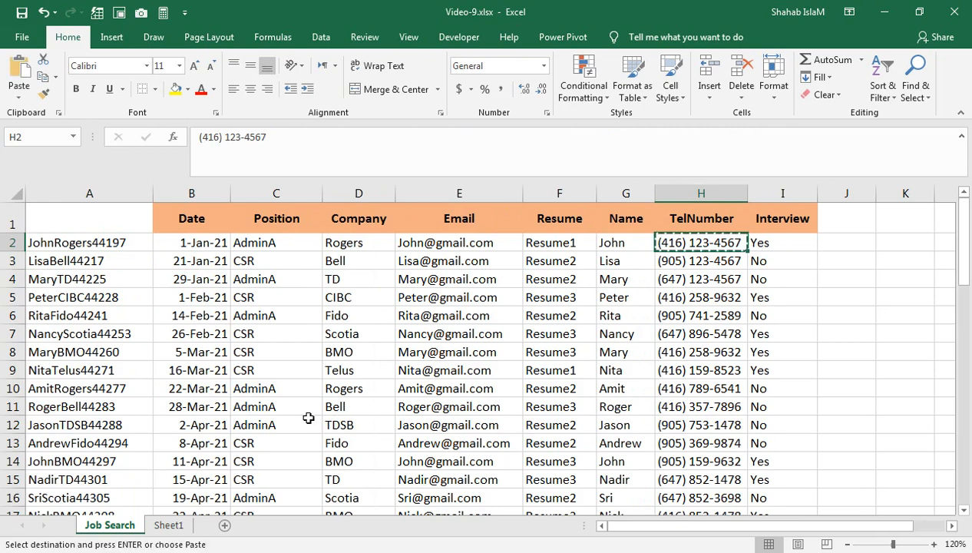
pyautogui.click(169, 526)
pyautogui.click(188, 252)
pyautogui.hotkey('ctrl', 'v')
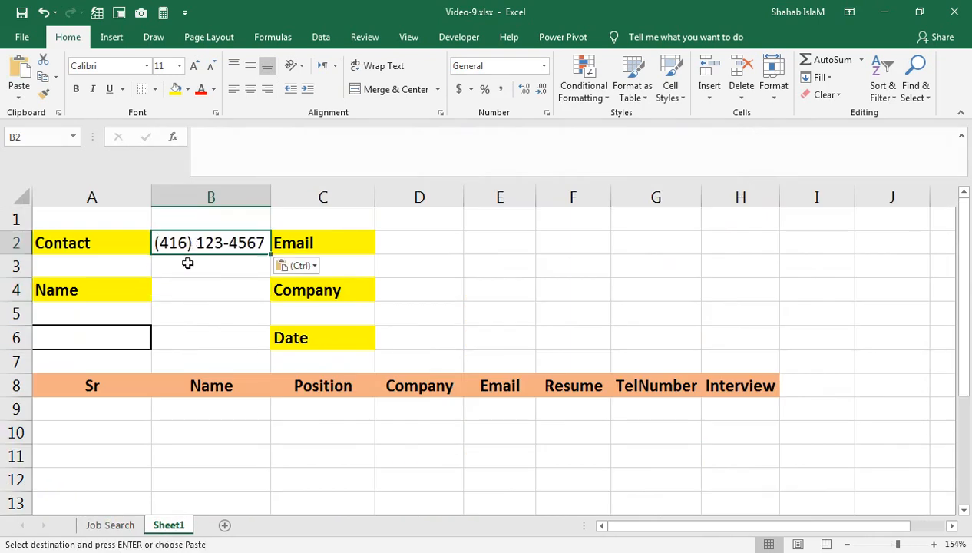
# Insert a blank column before the helper column on the Job Search sheet
pyautogui.click(96, 523)
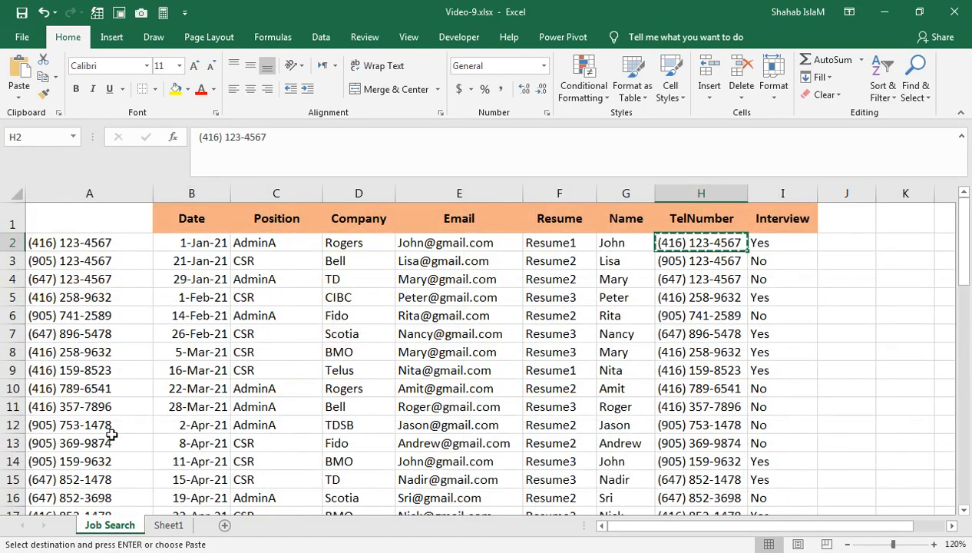
pyautogui.click(81, 194)
pyautogui.rightClick(80, 193)
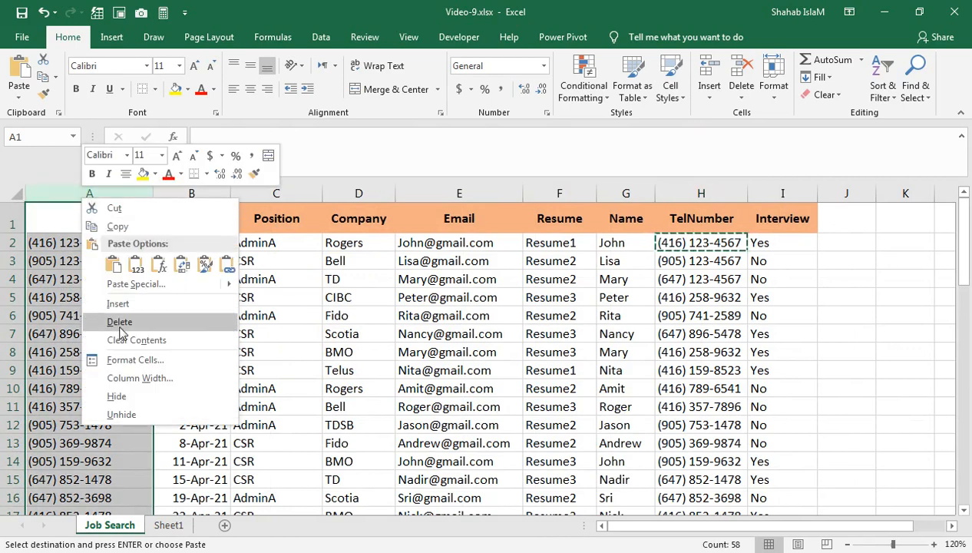
pyautogui.click(123, 301)
# Start a COUNTIF formula in cell A2 of the blank column on the Job Search sheet
pyautogui.click(55, 243)
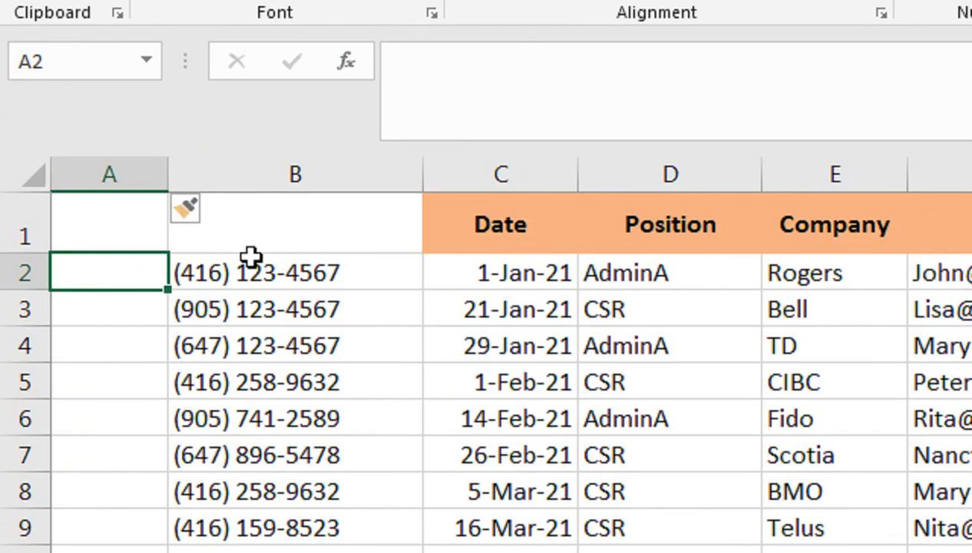
pyautogui.write('=COUNI')
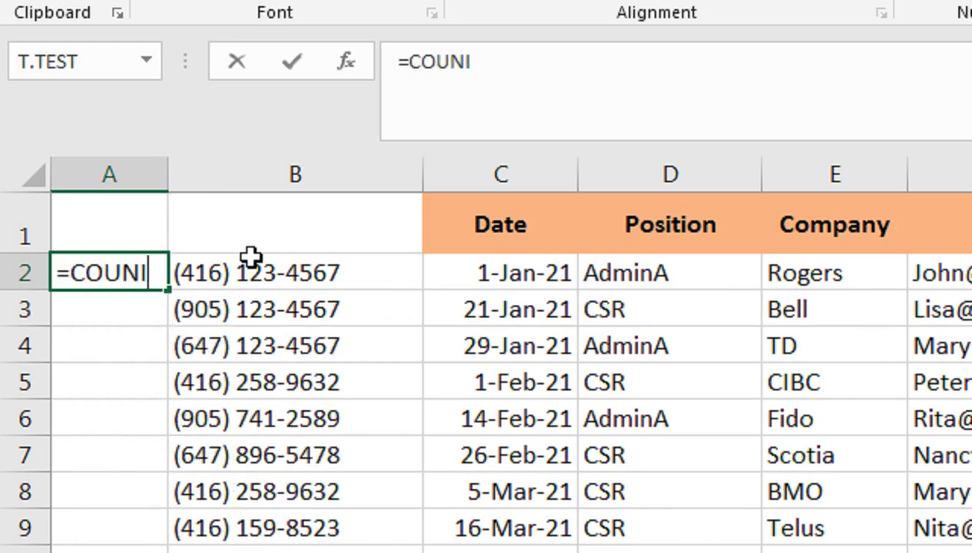
pyautogui.press('BackSpace')
pyautogui.press('Down')
pyautogui.press('Down')
pyautogui.press('Down')
pyautogui.press('Escape')
pyautogui.press('BackSpace')
pyautogui.press('Down')
pyautogui.press('Down')
pyautogui.press('Down')
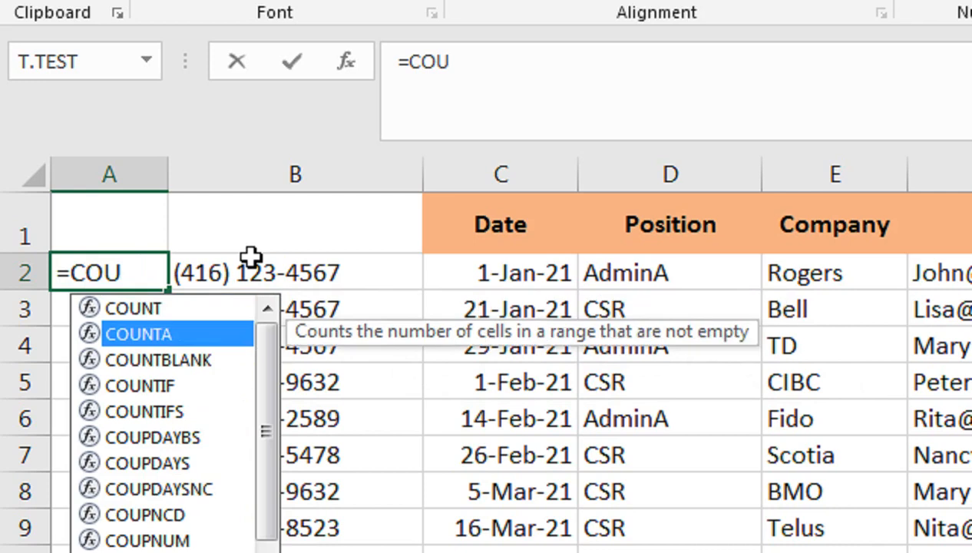
pyautogui.press('Tab')
# Give COUNTIF the expanding range $B$2:B2 with an absolute start, use B2 as the criteria, and close the function
pyautogui.click(254, 258)
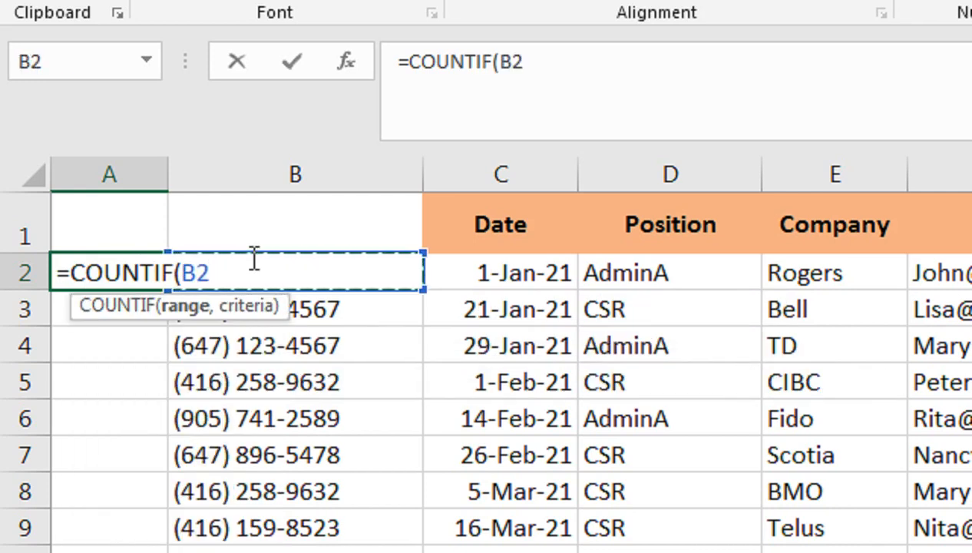
pyautogui.write(':')
pyautogui.click(254, 258)
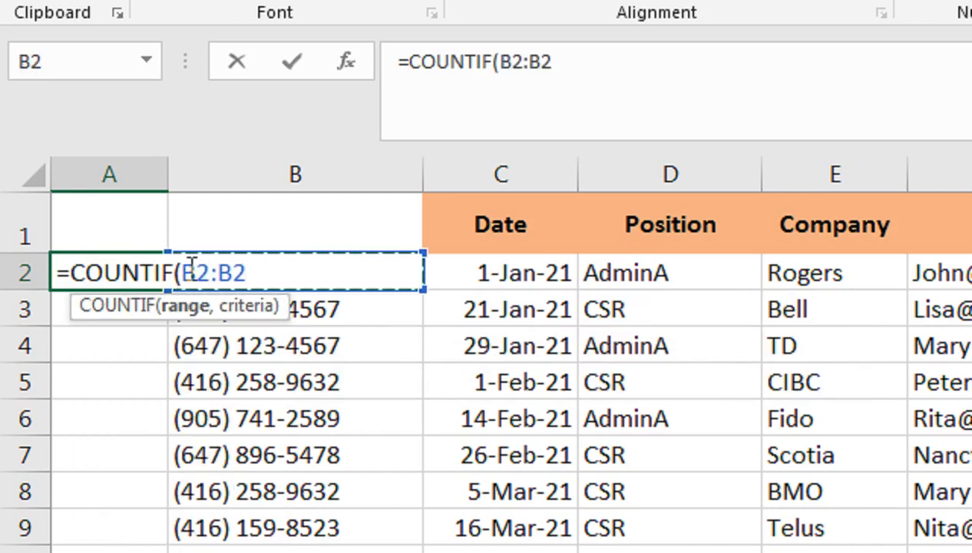
pyautogui.write(',')
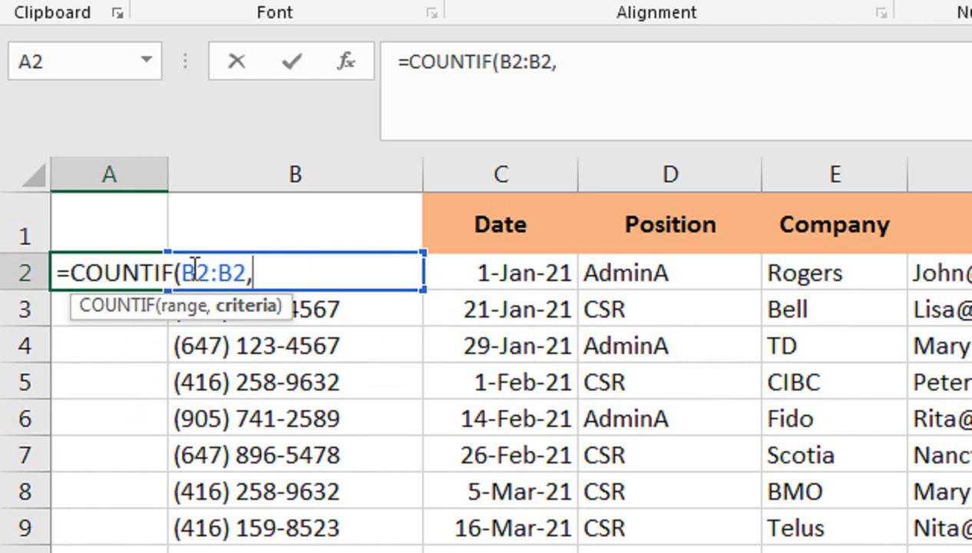
pyautogui.click(195, 265)
pyautogui.click(196, 271)
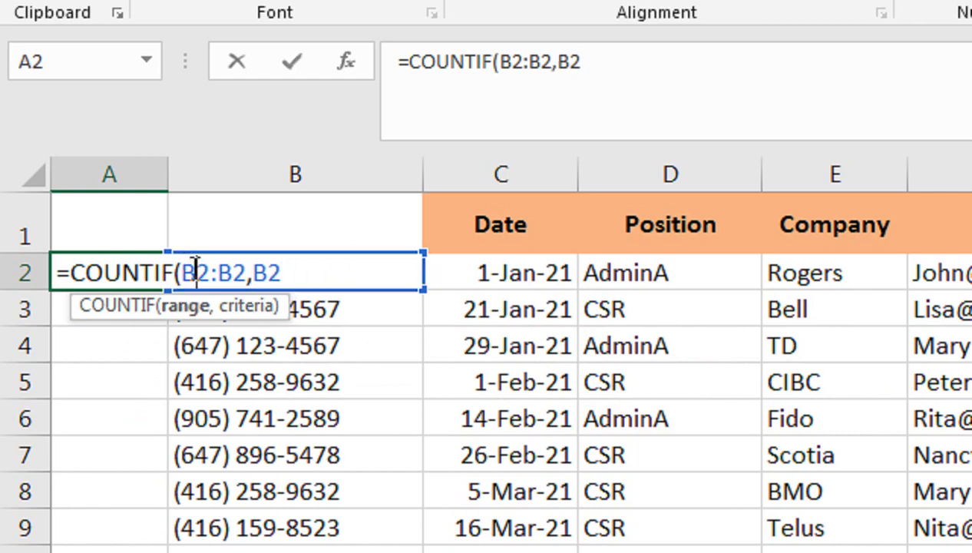
pyautogui.press('F4')
pyautogui.click(310, 271)
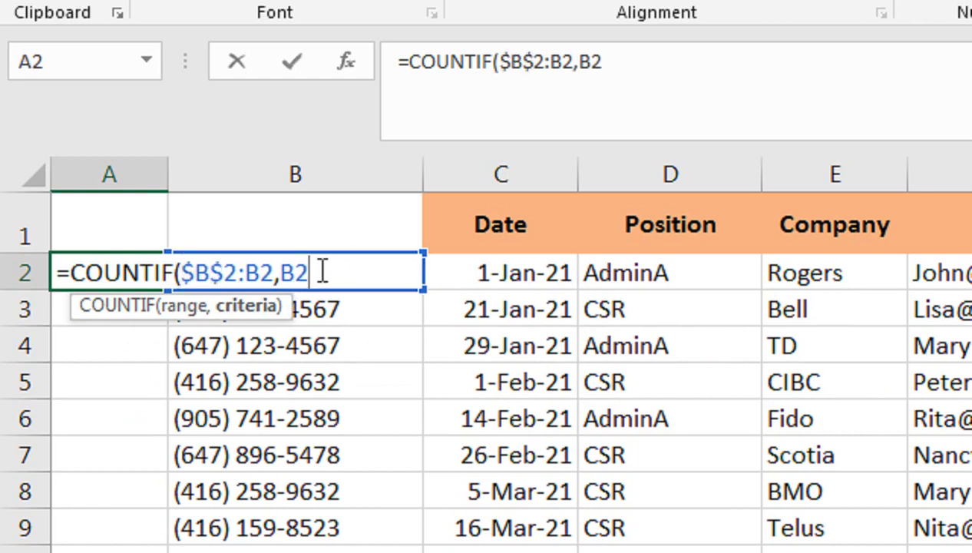
pyautogui.write(')')
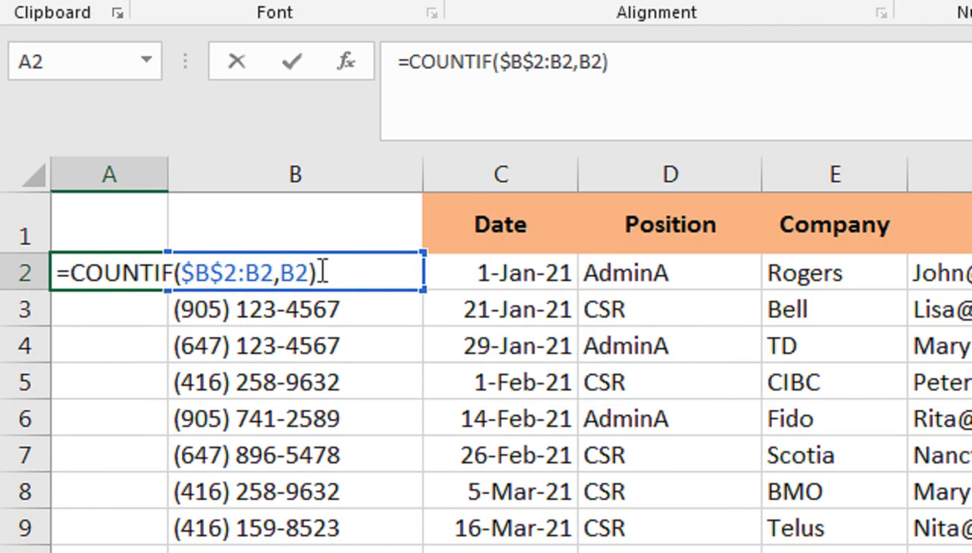
# Append a hyphen and the value of B2 to the count with &"-"&B2, and enter the formula
pyautogui.write('&"')
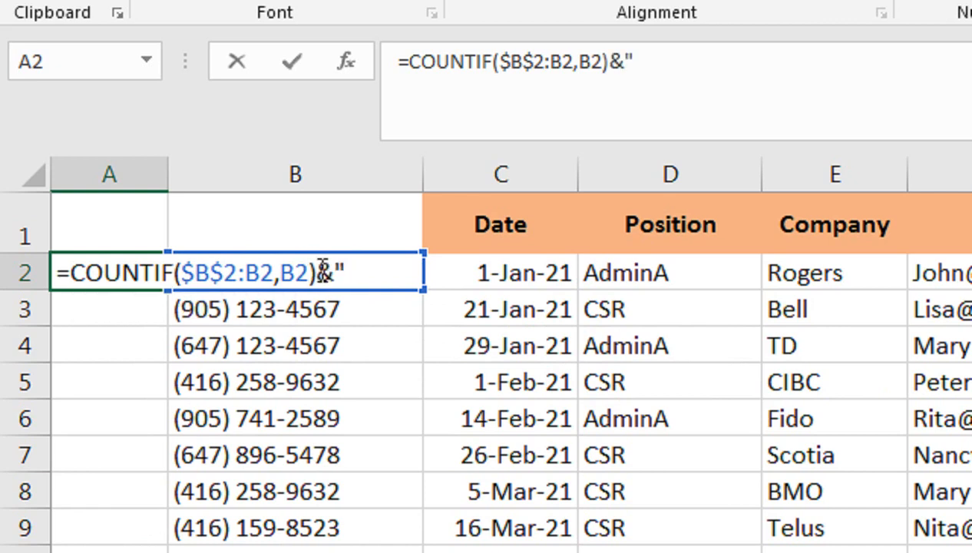
pyautogui.write('=')
pyautogui.press('BackSpace')
pyautogui.write('-"&')
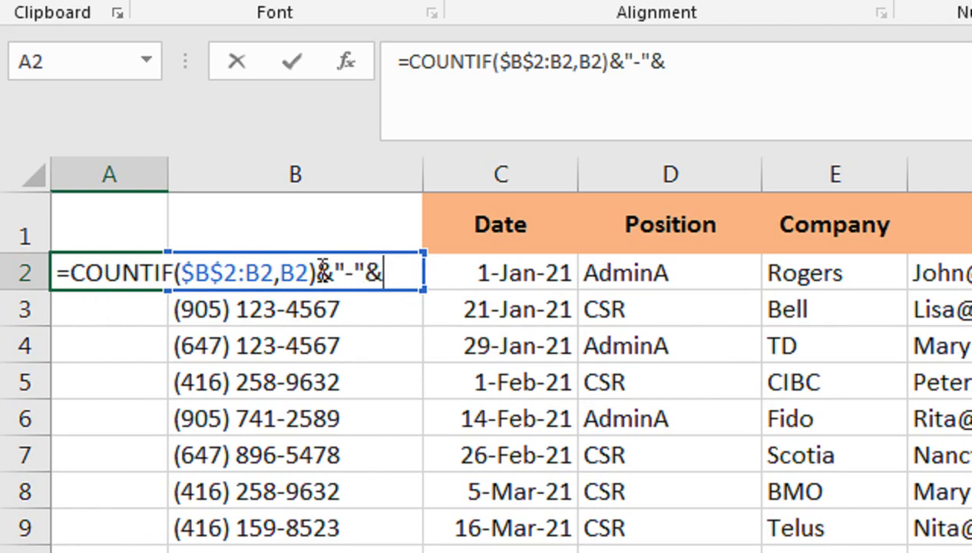
pyautogui.click(308, 226)
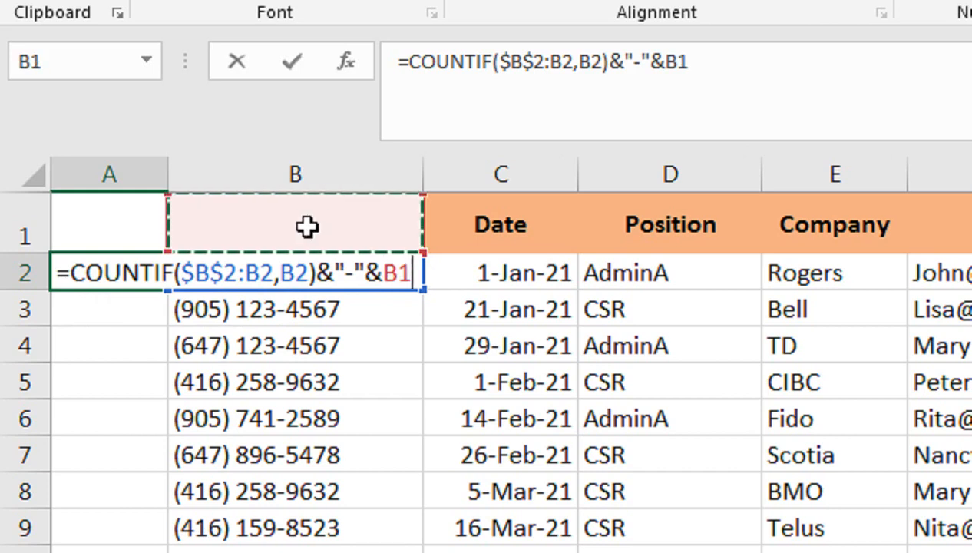
pyautogui.press('Down')
pyautogui.write('(')
pyautogui.press('BackSpace')
pyautogui.write(')')
pyautogui.press('Return')
pyautogui.press('Return')
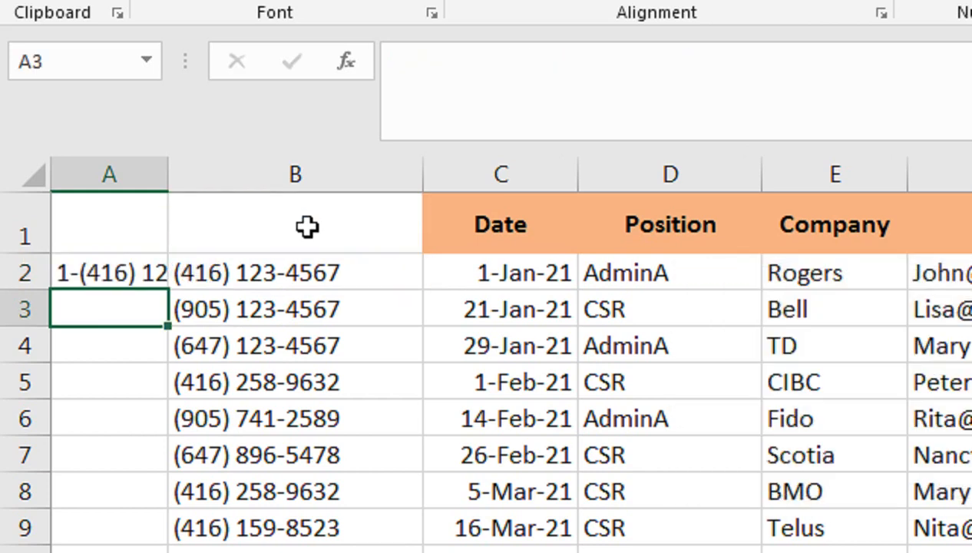
# Fit column A's width to its contents and fill the A2 formula down all Job Search records
pyautogui.click(126, 267)
pyautogui.doubleClick(163, 163)
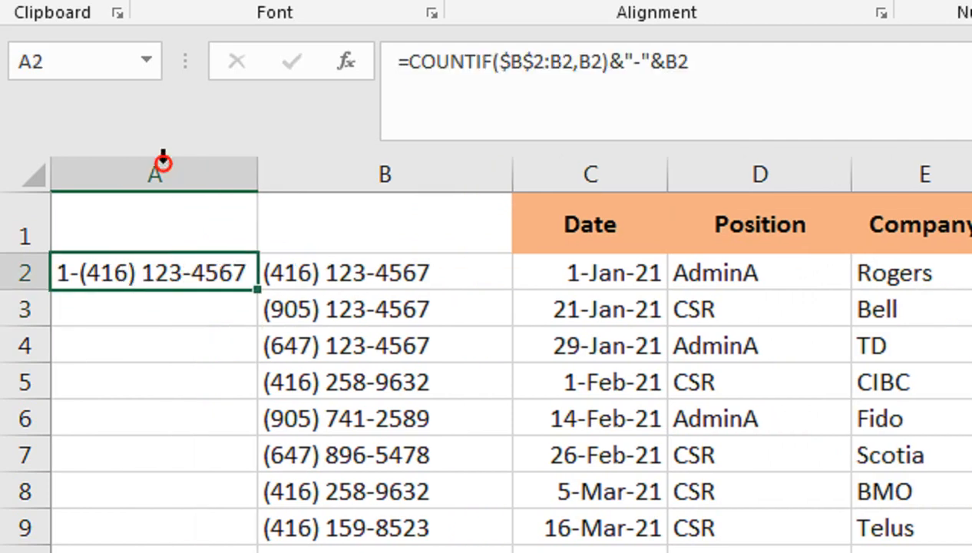
pyautogui.doubleClick(257, 289)
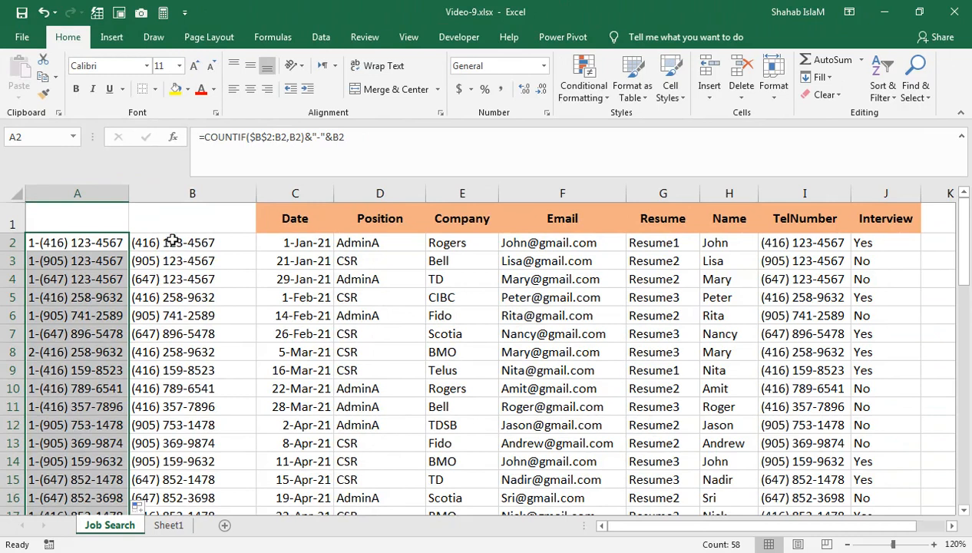
# Try filling the first record's TelNumber in I2 down to I4 to test the helper column's duplicate numbering
pyautogui.click(173, 240)
pyautogui.moveTo(802, 243); pyautogui.dragTo(795, 270)
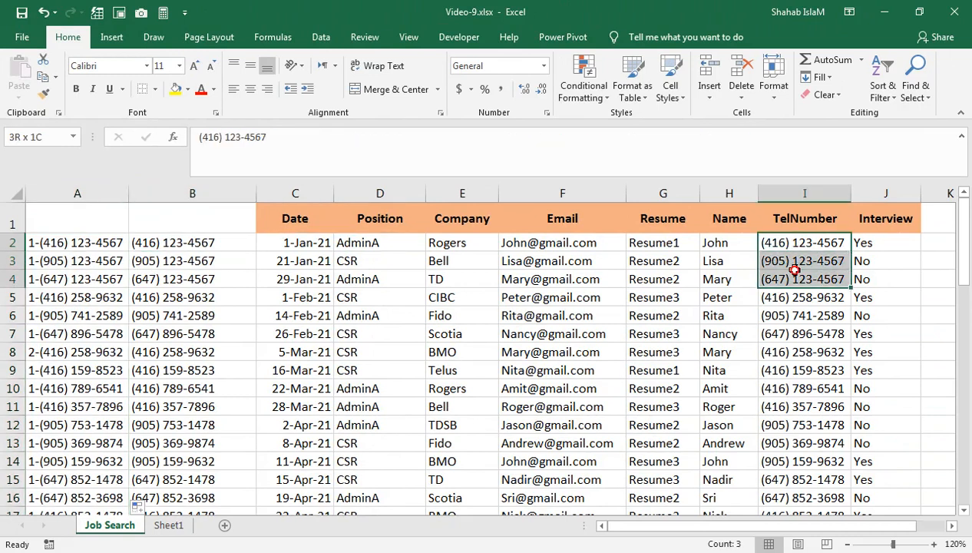
pyautogui.hotkey('ctrl', 'd')
pyautogui.click(95, 291)
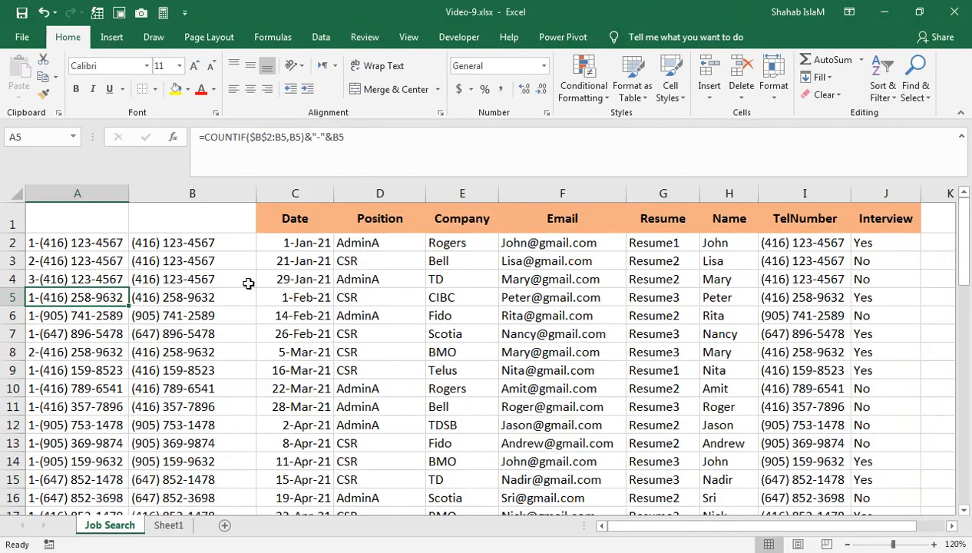
# Undo the test fill in the TelNumber column while keeping the helper formula filled down column A
pyautogui.hotkey('ctrl', 'z')
pyautogui.hotkey('ctrl', 'z')
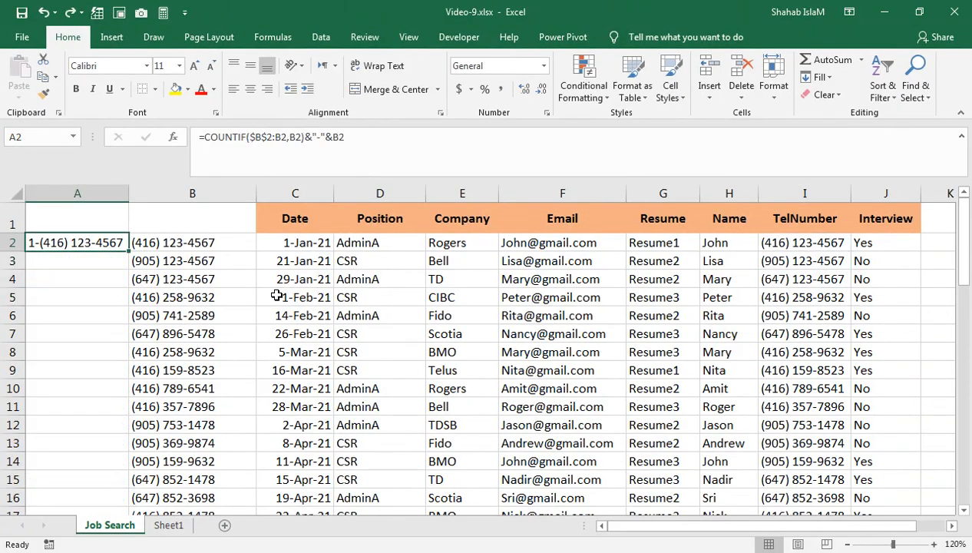
pyautogui.hotkey('ctrl', 'y')
pyautogui.click(93, 329)
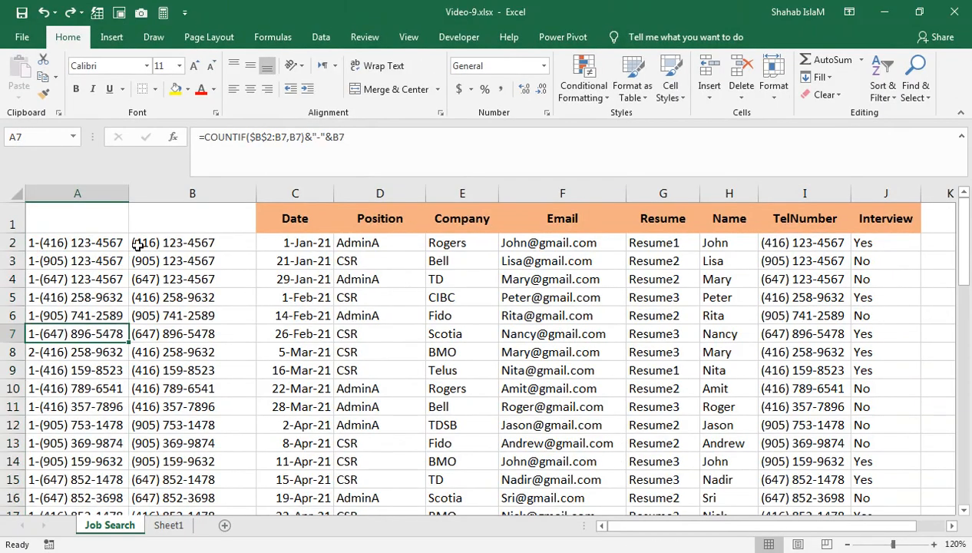
# Enter 1 as the first Sr value in cell A9 on Sheet1
pyautogui.click(163, 524)
pyautogui.click(119, 407)
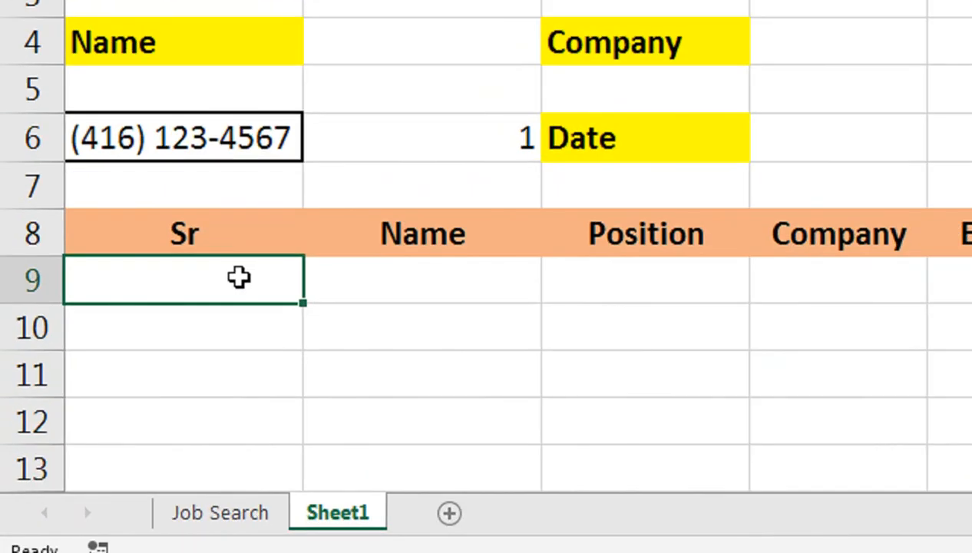
pyautogui.write('1')
pyautogui.press('Return')
# Start a VLOOKUP in the Name cell B9 with A9&B2 as lookup value and 'Job Search'!A:J as table array
pyautogui.press('Up')
pyautogui.press('Right')
pyautogui.write('=vlo')
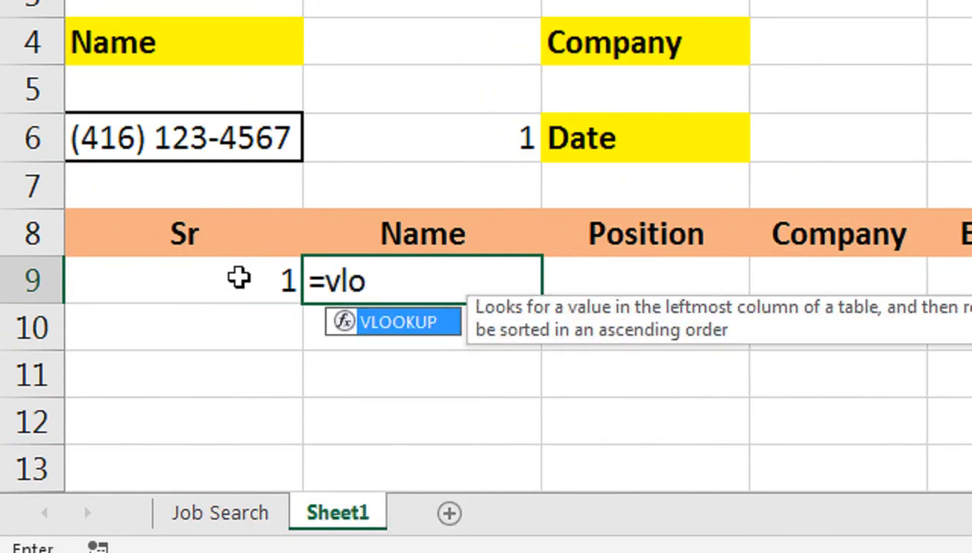
pyautogui.press('Tab')
pyautogui.click(206, 276)
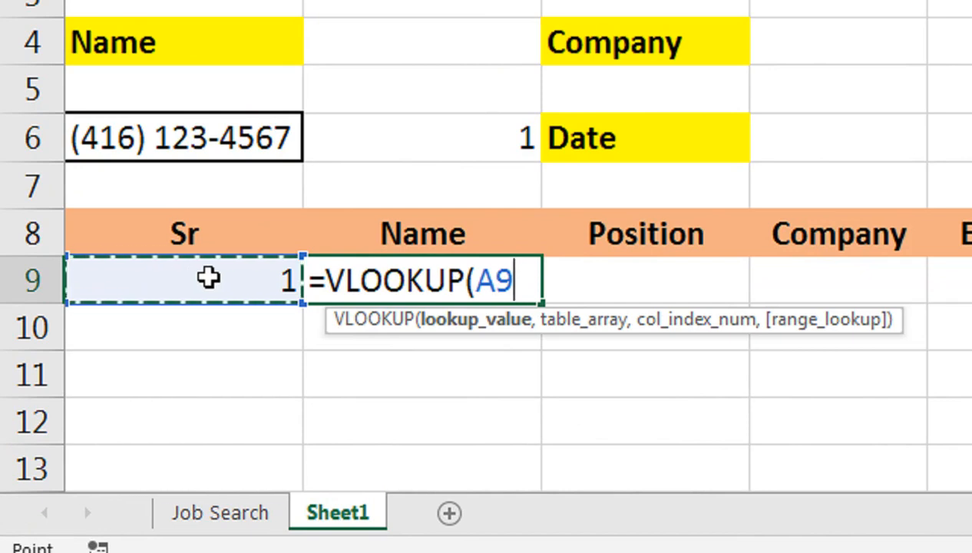
pyautogui.write('&')
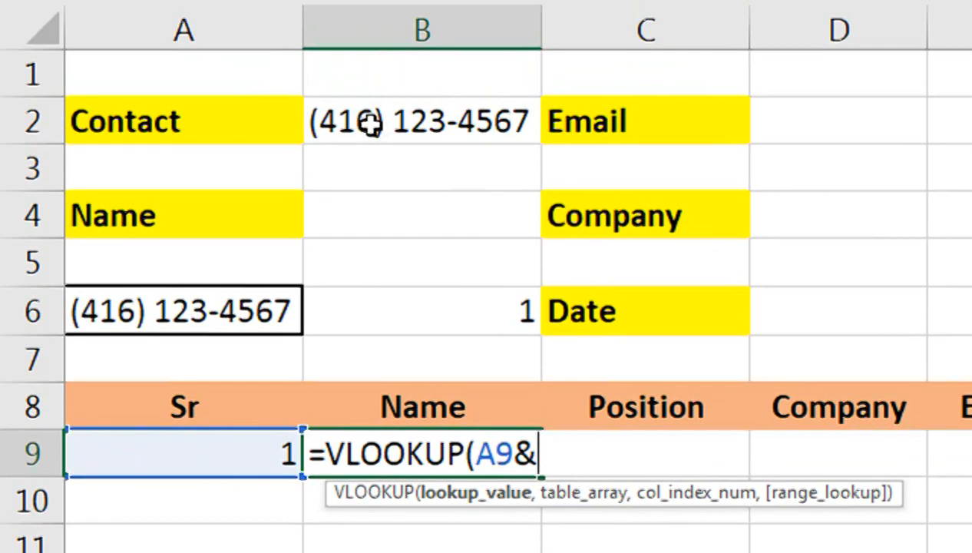
pyautogui.click(315, 122)
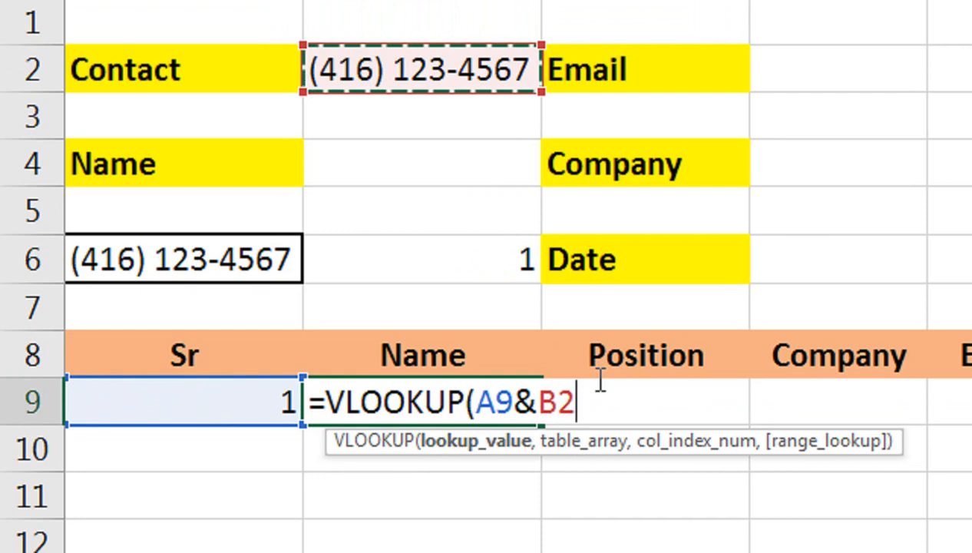
pyautogui.write(',')
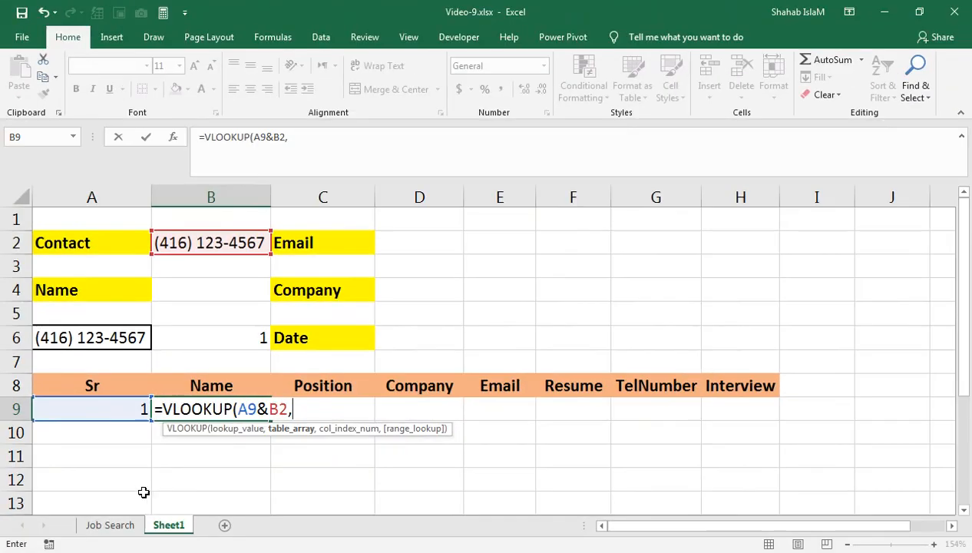
pyautogui.click(108, 523)
pyautogui.moveTo(70, 192); pyautogui.dragTo(880, 196)
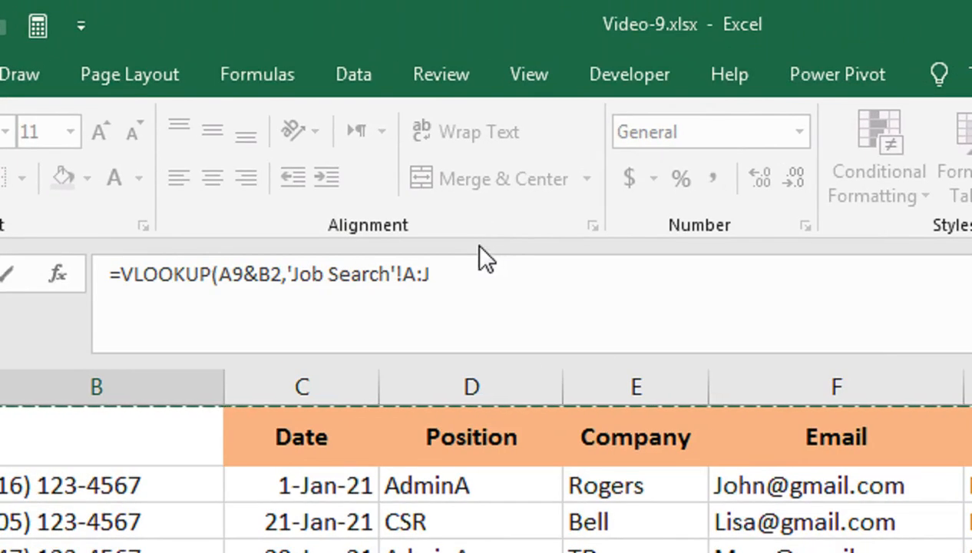
# Add a nested MATCH as the column index, using the Name header Sheet1!B$8 with its row locked as lookup value
pyautogui.write(',')
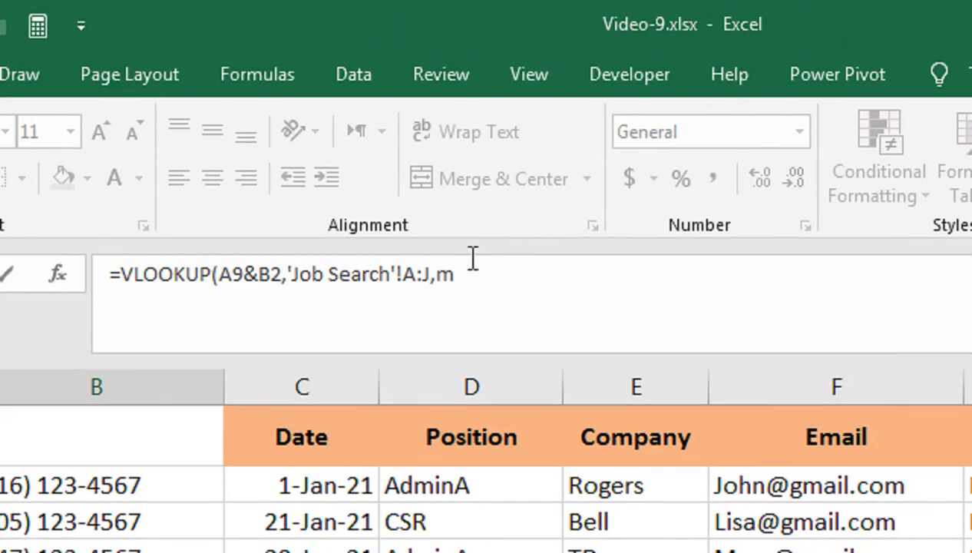
pyautogui.write('matc')
pyautogui.press('Tab')
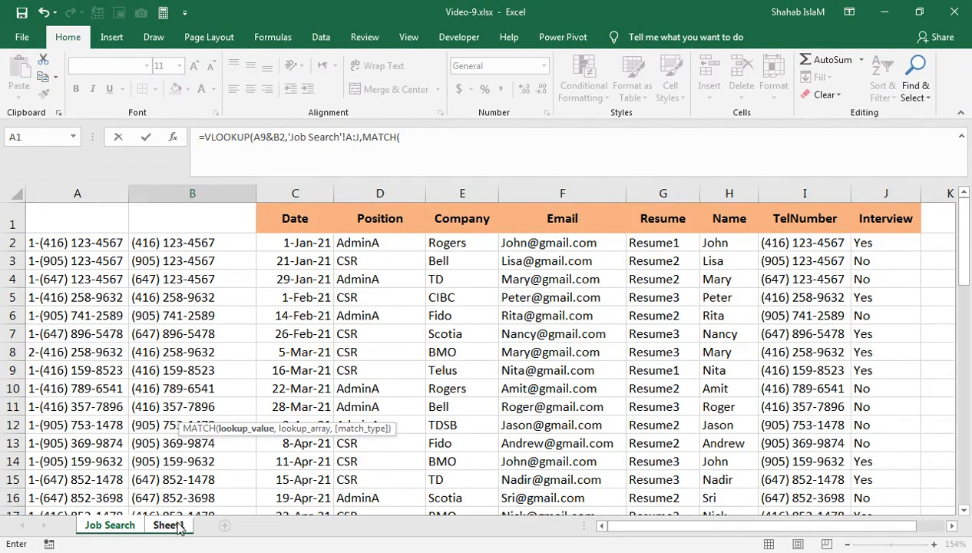
pyautogui.click(169, 525)
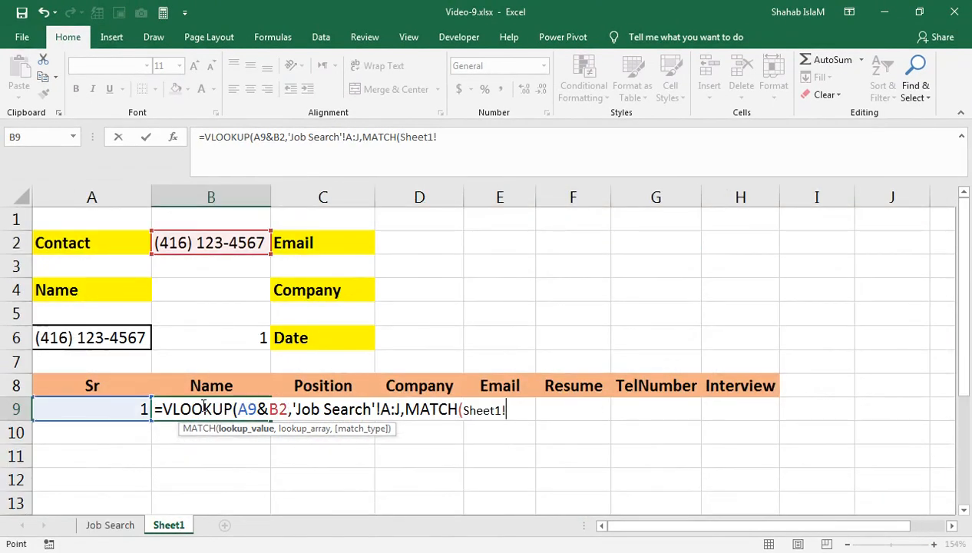
pyautogui.click(202, 388)
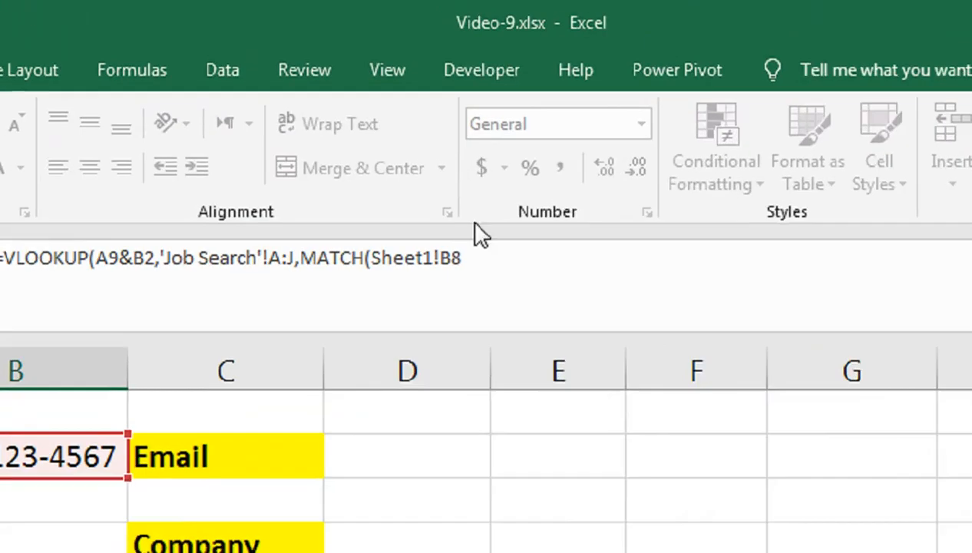
pyautogui.press('F4')
pyautogui.press('F4')
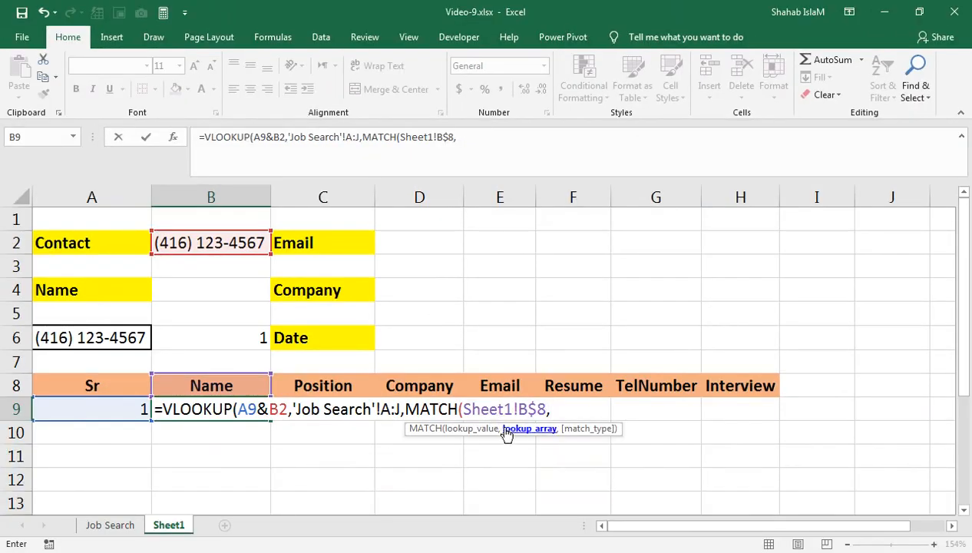
pyautogui.write(',')
# Complete the nested MATCH with 'Job Search'!$1:$1 as the absolute lookup array and 0 for an exact match
pyautogui.click(110, 525)
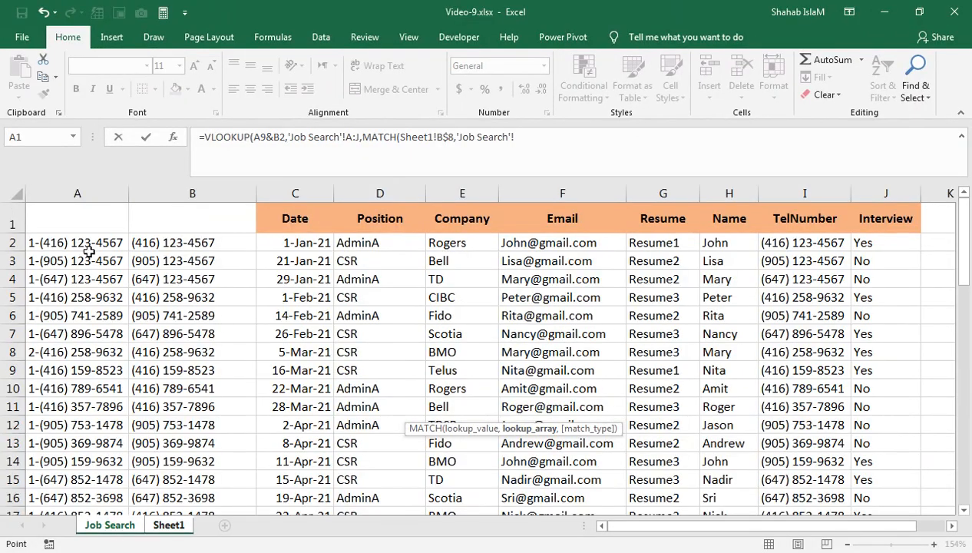
pyautogui.click(14, 219)
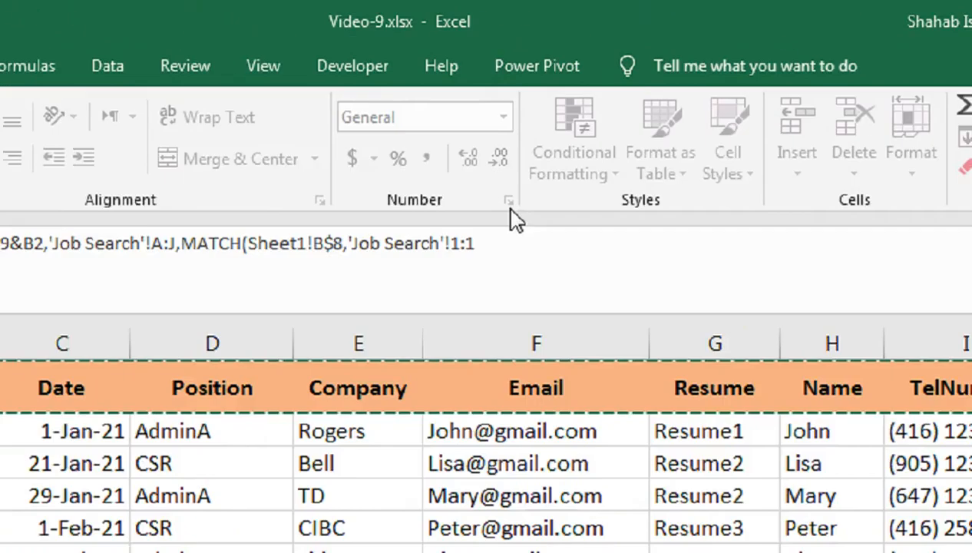
pyautogui.press('F4')
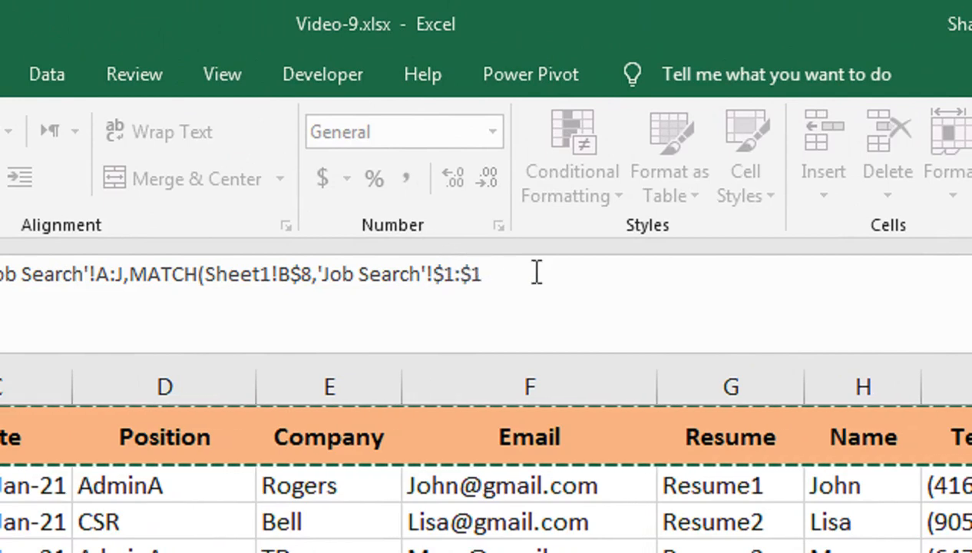
pyautogui.write(',')
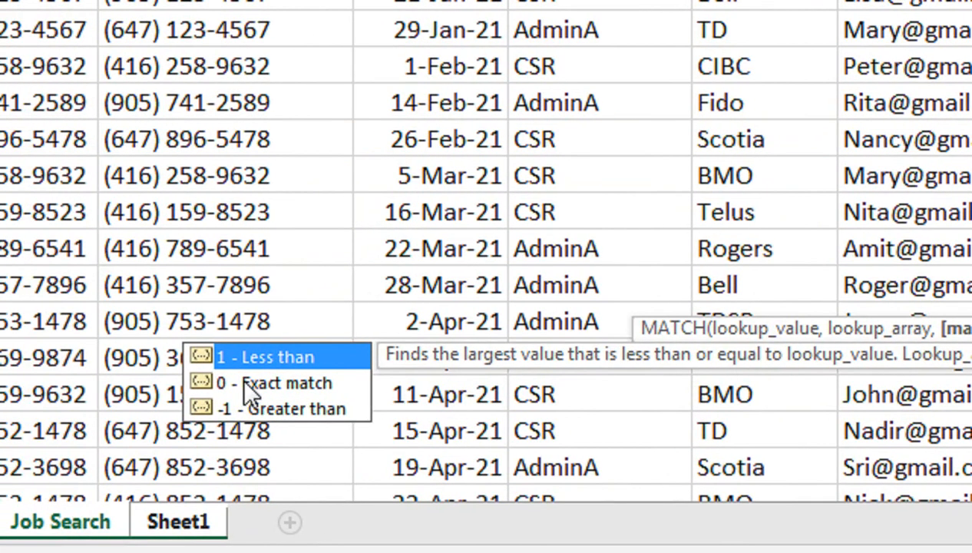
pyautogui.doubleClick(242, 381)
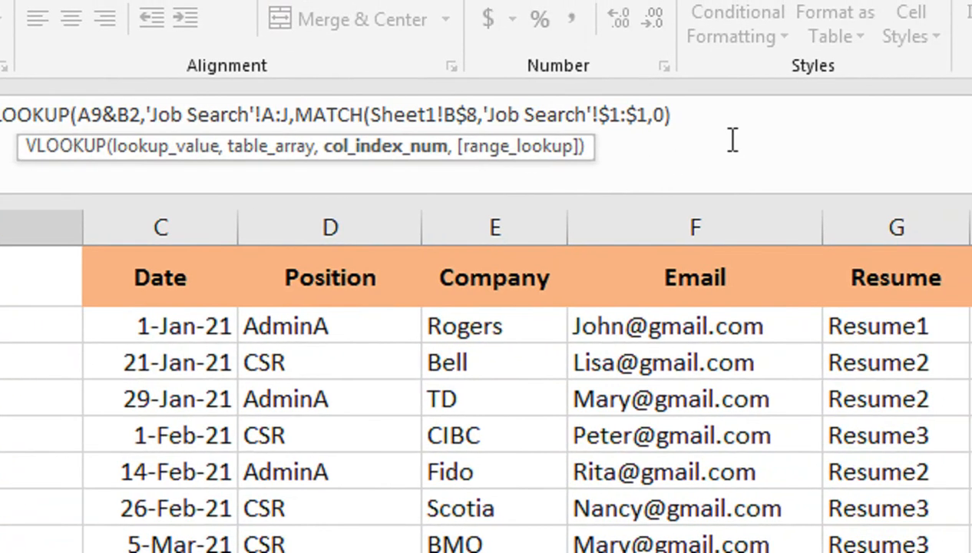
# Finish the VLOOKUP in B9 with FALSE for an exact match and enter the formula
pyautogui.write(',')
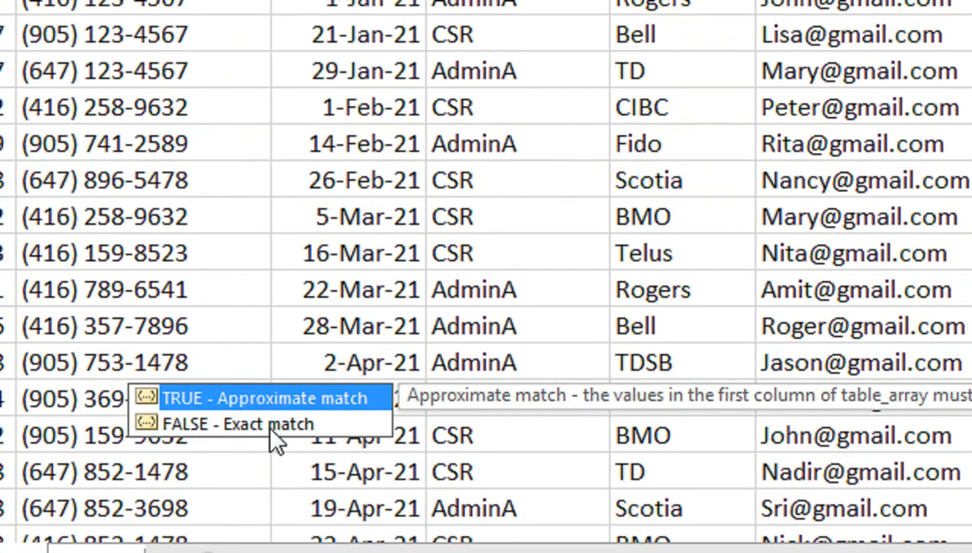
pyautogui.click(271, 417)
pyautogui.doubleClick(270, 417)
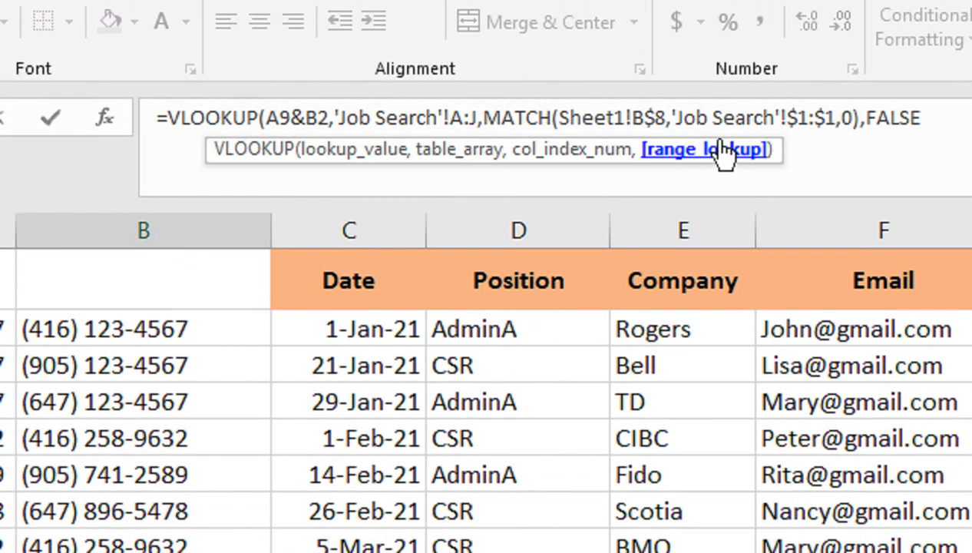
pyautogui.write(')')
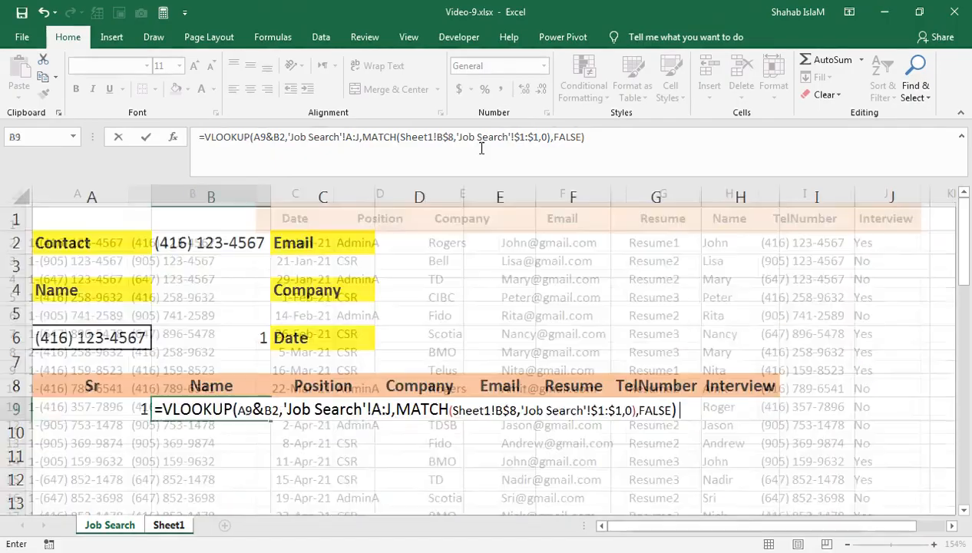
pyautogui.press('Return')
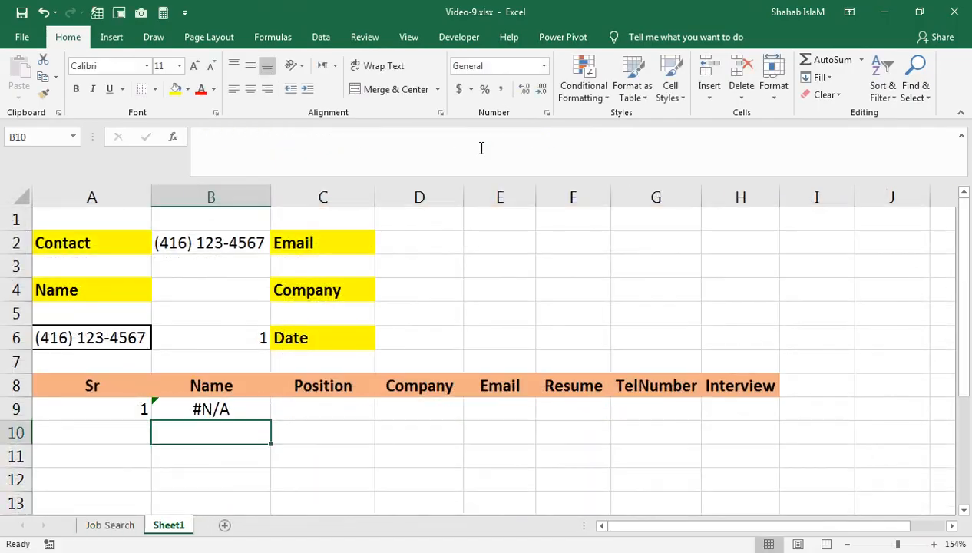
# Change the VLOOKUP lookup value in B9 to A9&"-"&A6 so it matches the hyphenated helper keys
pyautogui.click(209, 409)
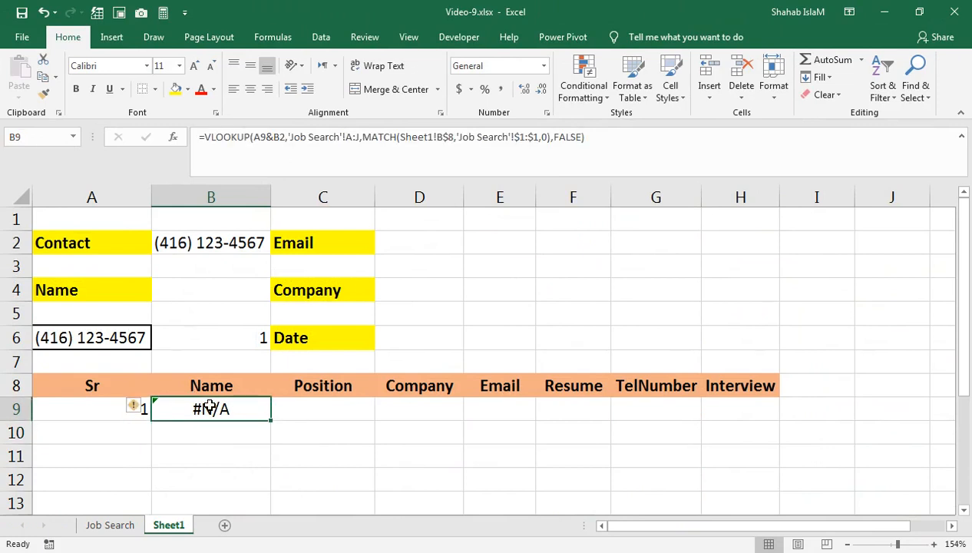
pyautogui.click(298, 455)
pyautogui.doubleClick(202, 407)
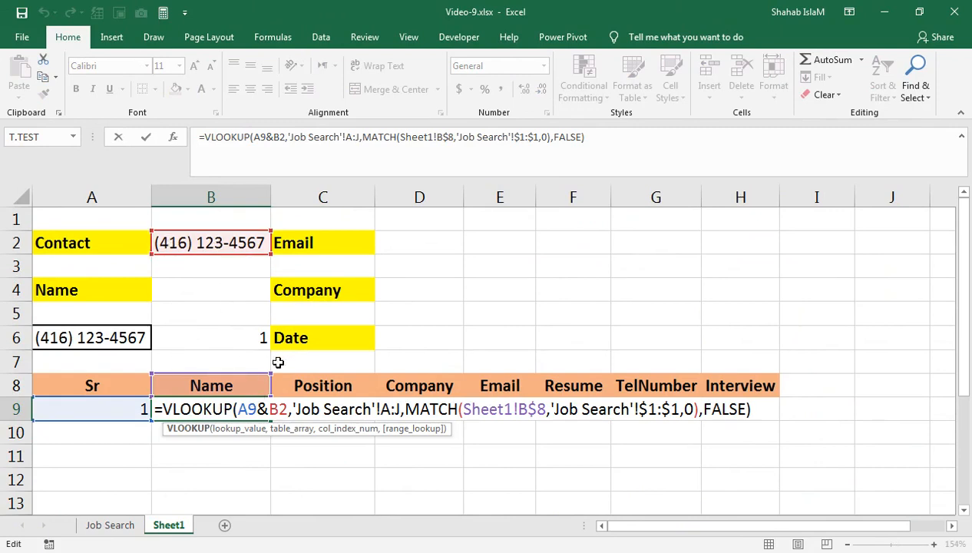
pyautogui.click(278, 413)
pyautogui.doubleClick(279, 409)
pyautogui.click(131, 345)
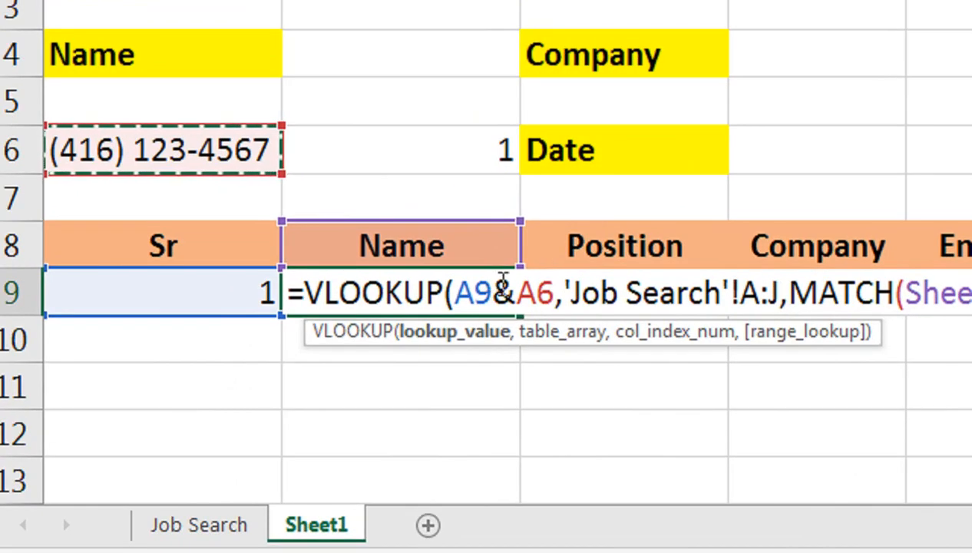
pyautogui.click(510, 284)
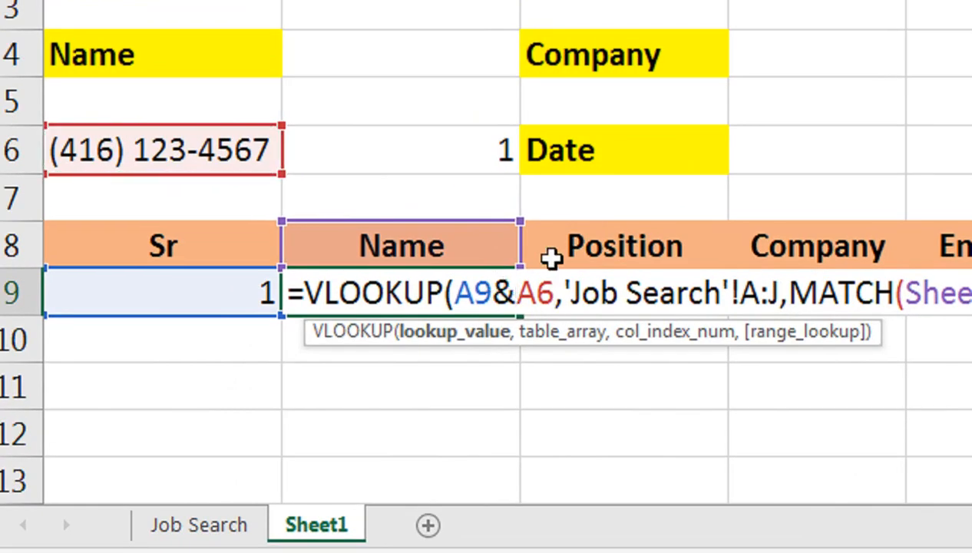
pyautogui.write('"-')
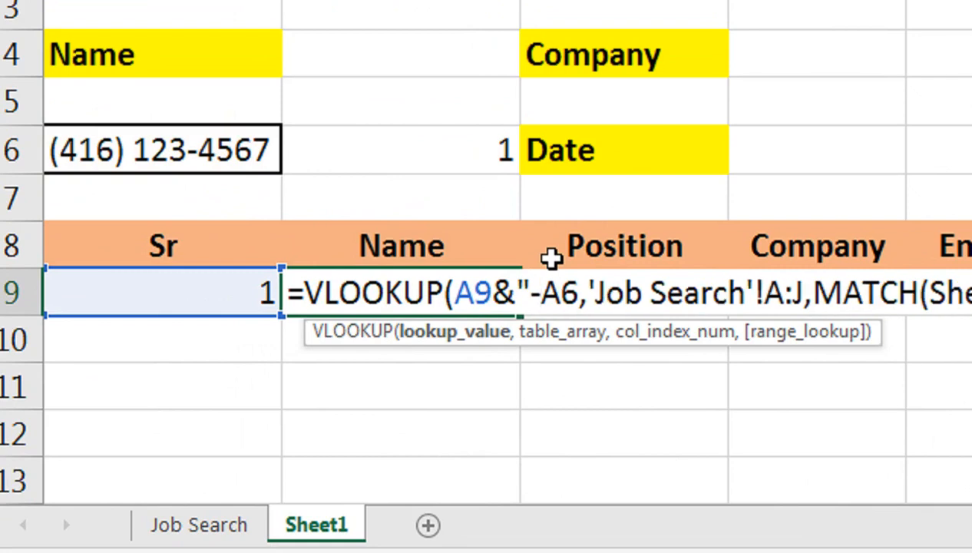
pyautogui.write('"')
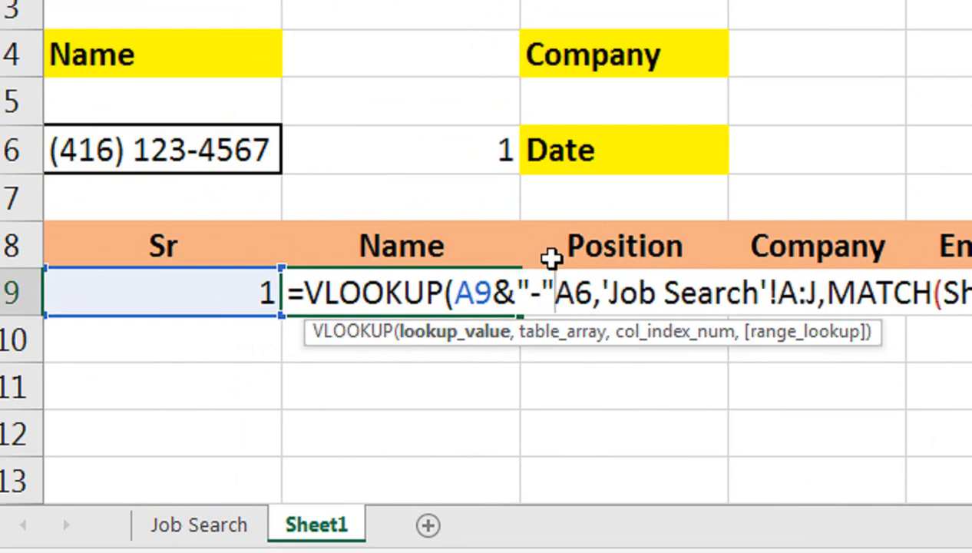
pyautogui.write('&')
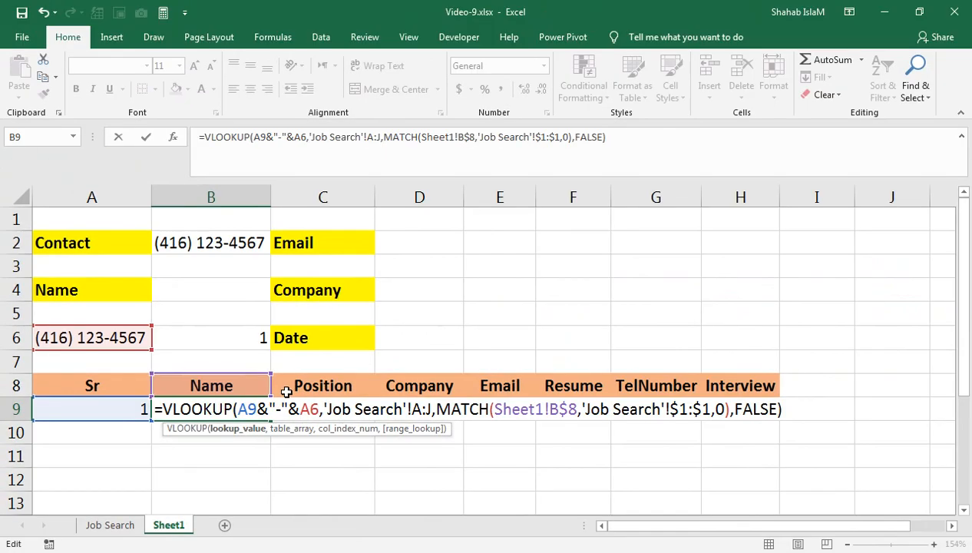
pyautogui.press('Return')
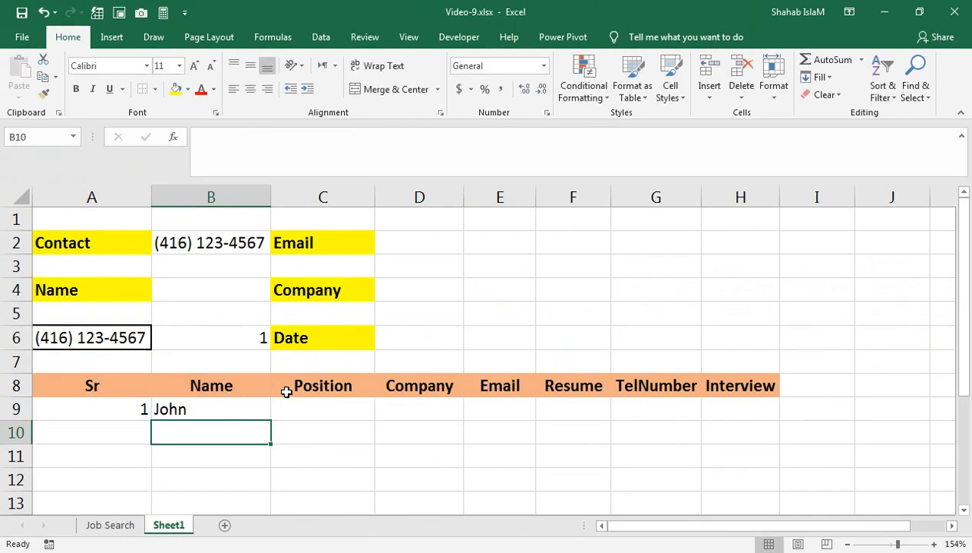
# Lock the references in the B9 formula as $A9, $A$6 and 'Job Search'!$A:$J
pyautogui.click(205, 390)
pyautogui.click(189, 408)
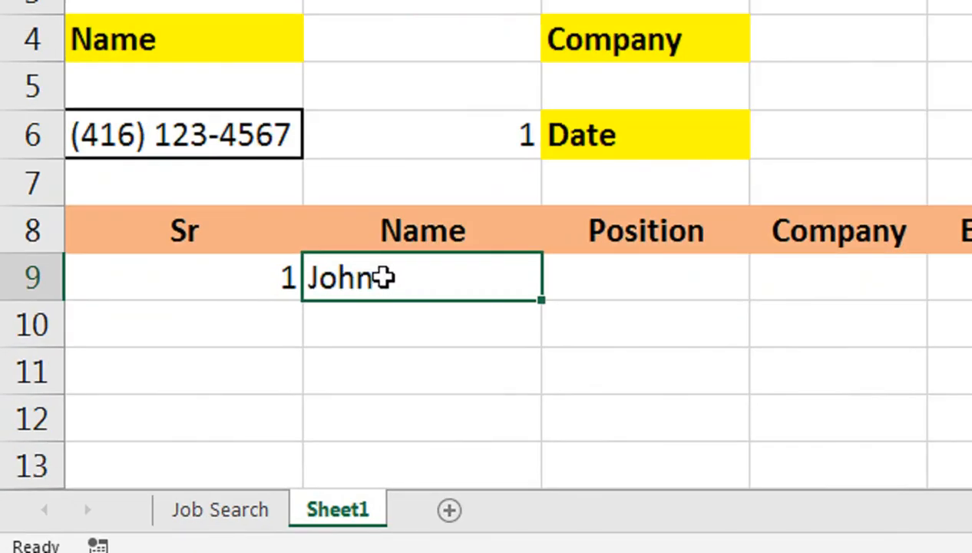
pyautogui.doubleClick(212, 409)
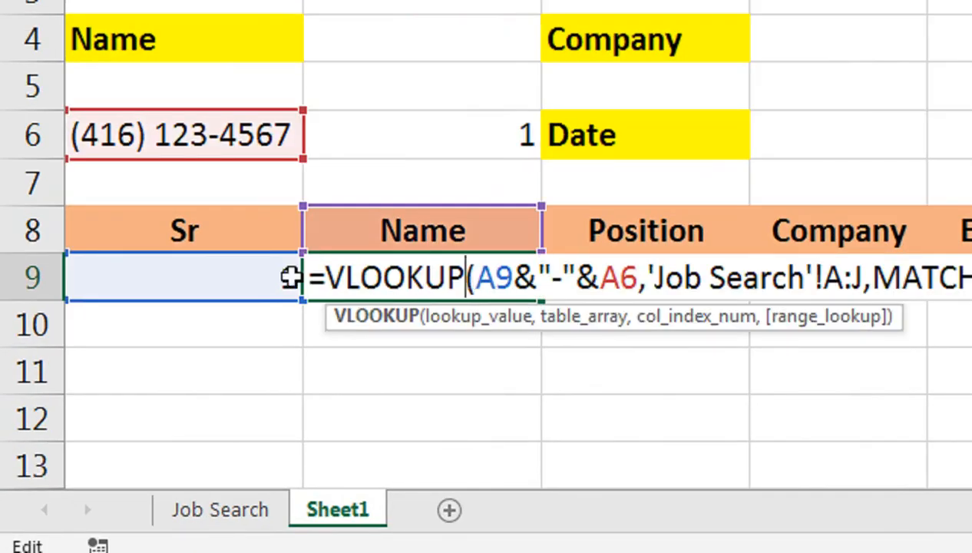
pyautogui.click(471, 277)
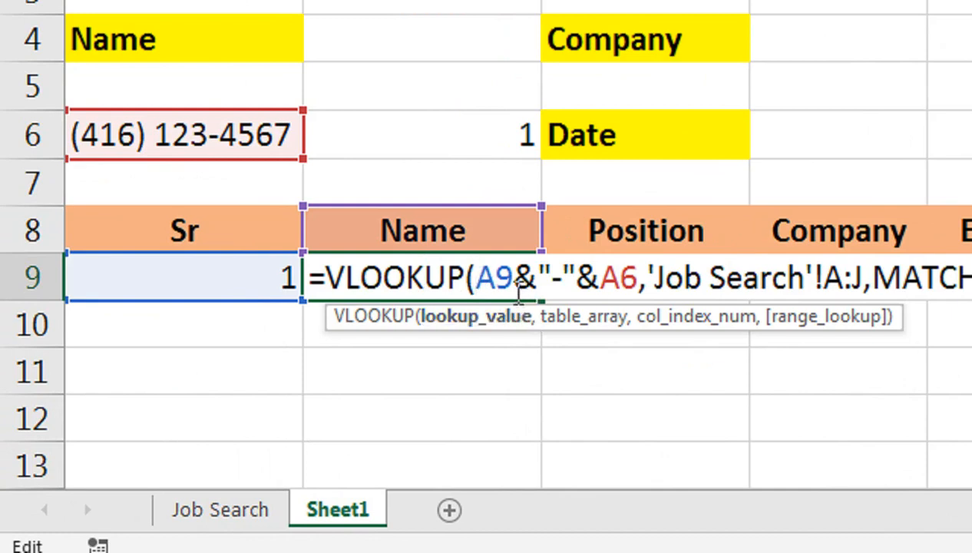
pyautogui.write('$')
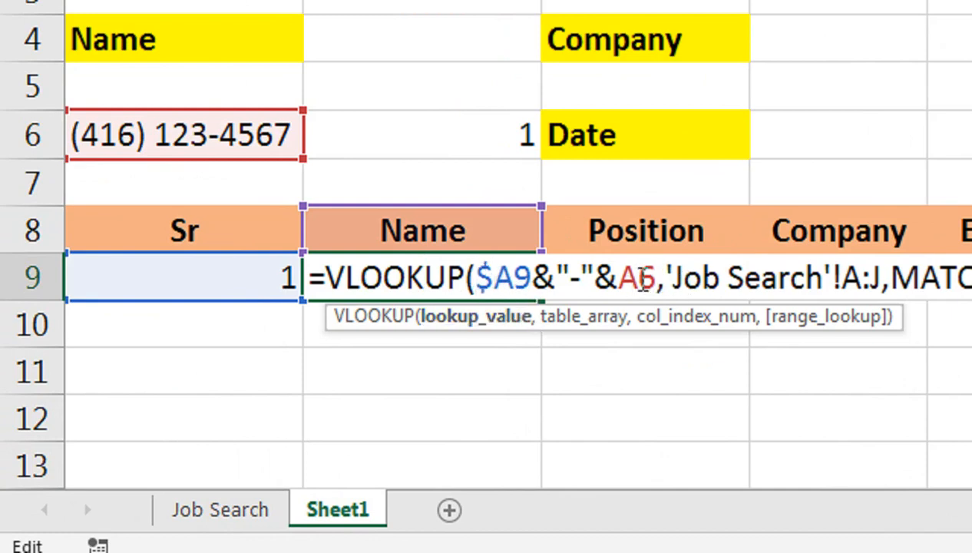
pyautogui.click(626, 282)
pyautogui.press('F4')
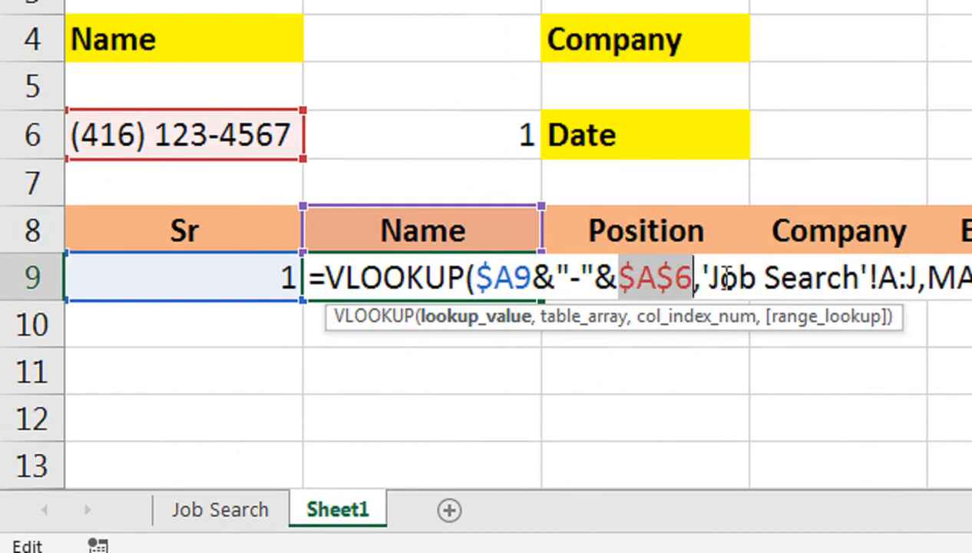
pyautogui.doubleClick(914, 281)
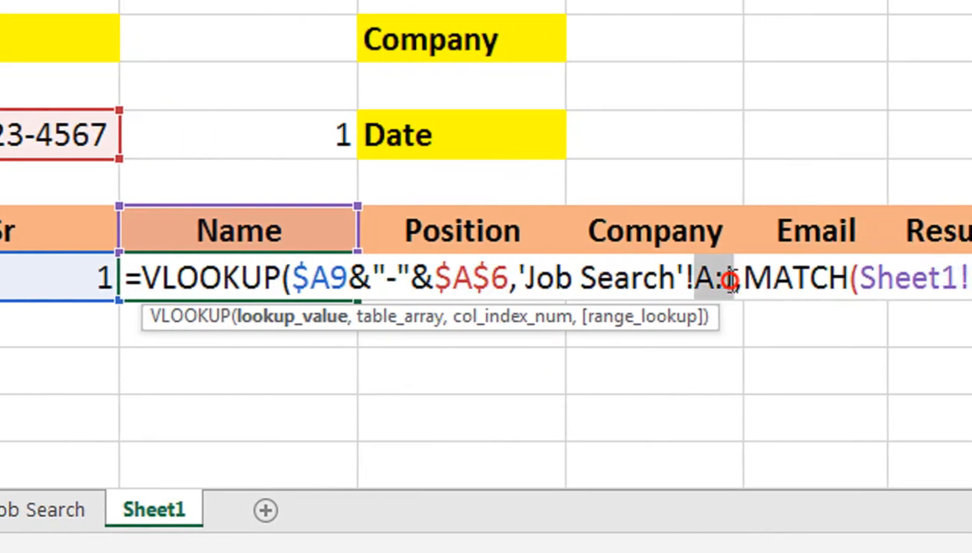
pyautogui.press('F4')
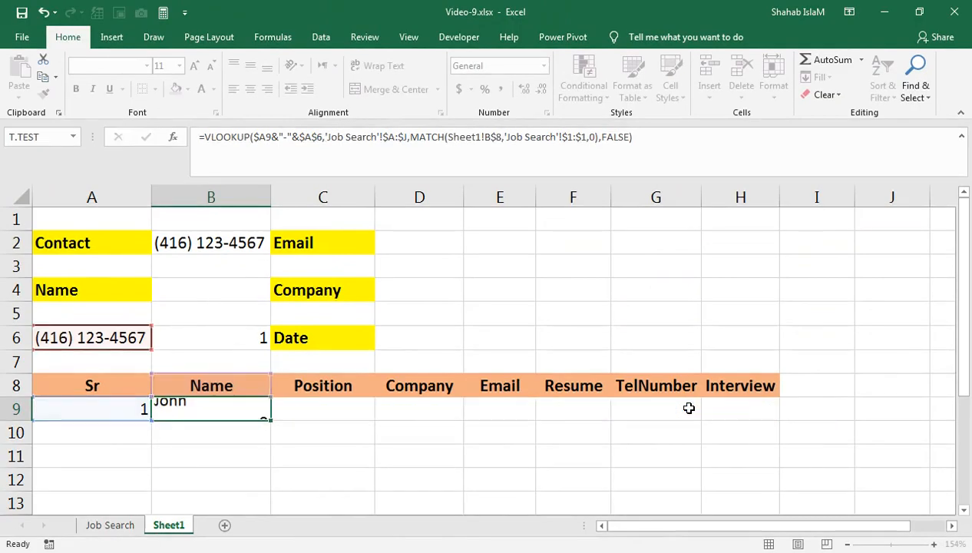
pyautogui.hotkey('ctrl', 'Return')
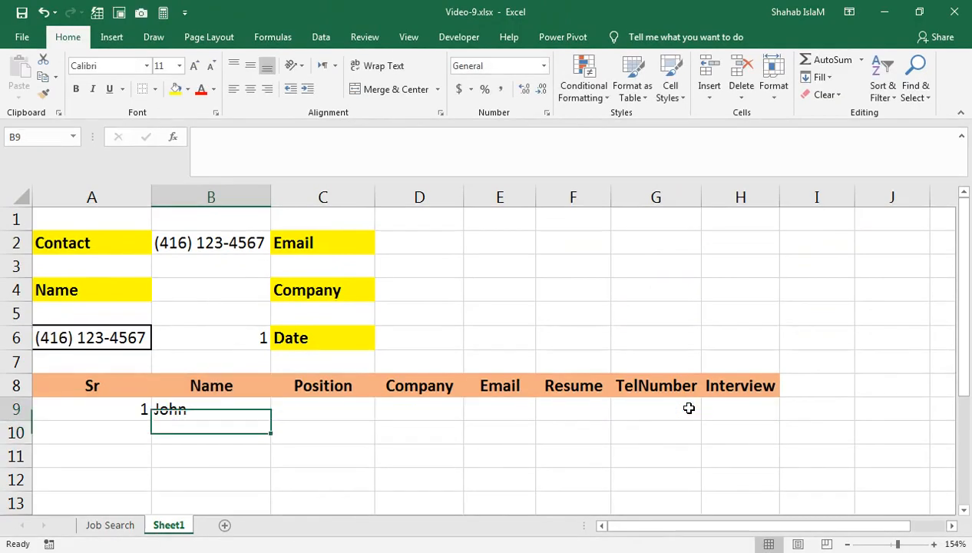
# Fill the B9 lookup formula across the result row through the Interview column, B9:H9
pyautogui.hotkey('shift', 'Right')
pyautogui.hotkey('shift', 'Right')
pyautogui.hotkey('shift', 'Right')
pyautogui.hotkey('shift', 'Right')
pyautogui.hotkey('shift', 'Right')
pyautogui.hotkey('shift', 'Right')
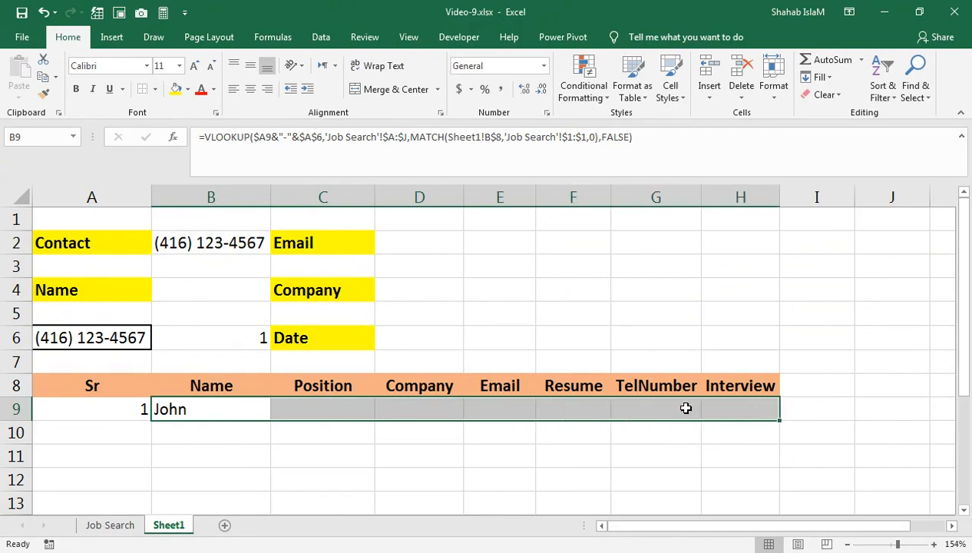
pyautogui.hotkey('ctrl', 'r')
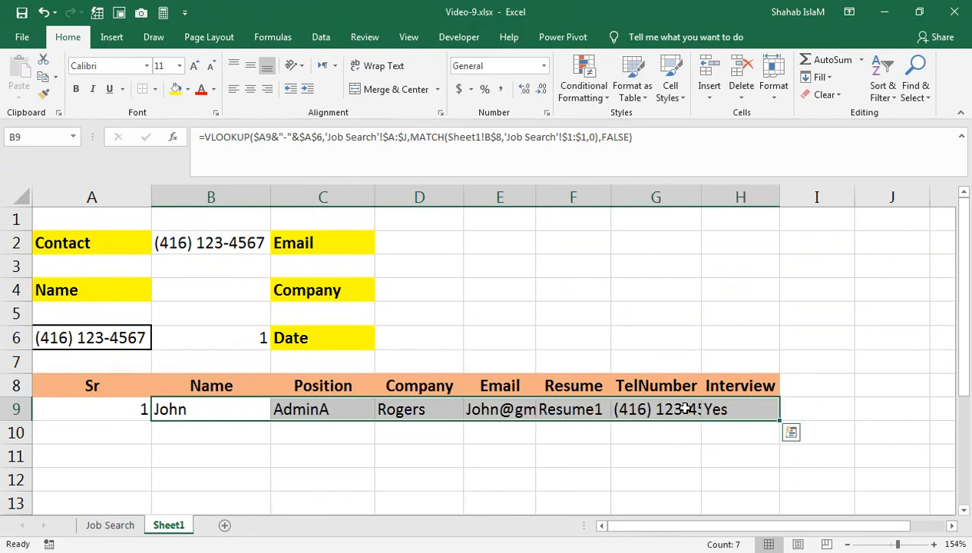
# Autofit the widths of columns E through H to their contents
pyautogui.moveTo(521, 197); pyautogui.dragTo(733, 217)
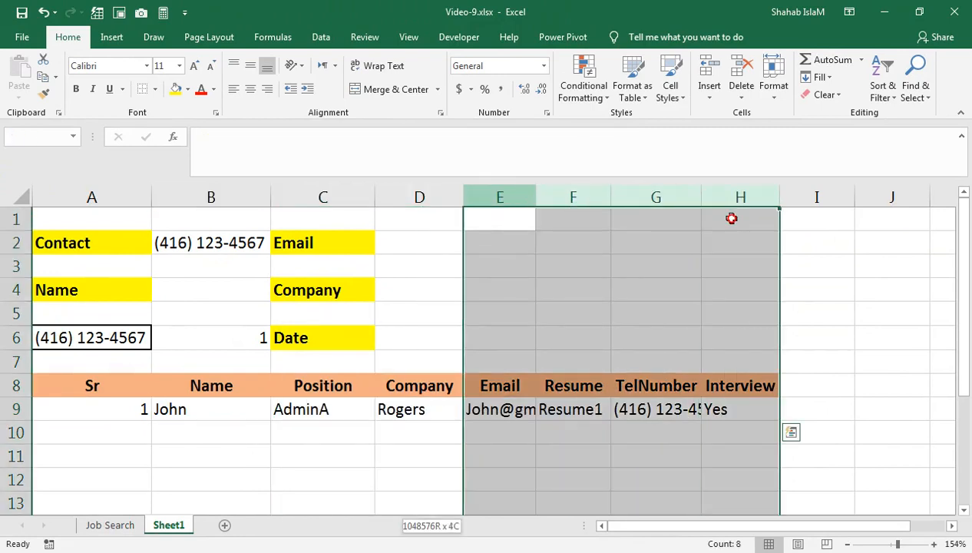
pyautogui.doubleClick(700, 197)
pyautogui.click(616, 388)
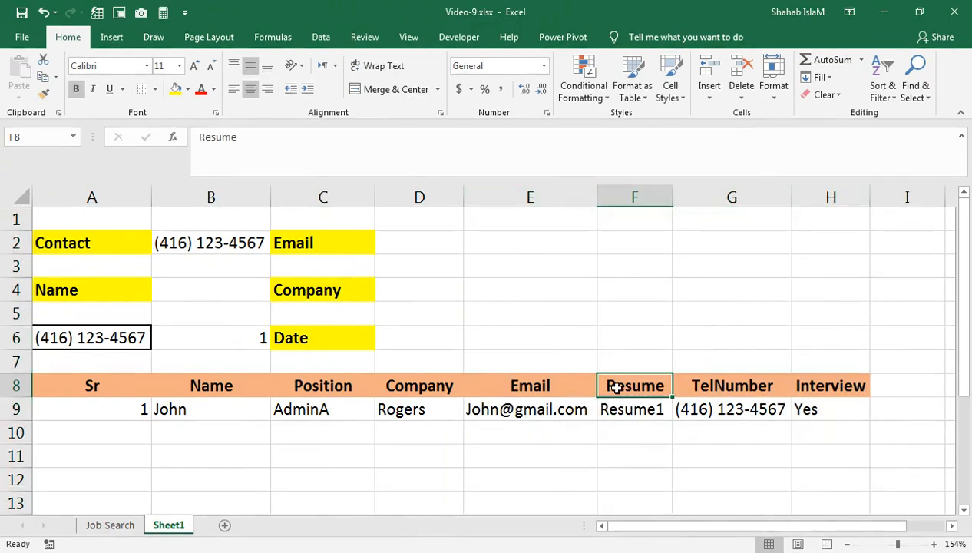
# Fill the result row A9:H9 down through row 11
pyautogui.click(129, 411)
pyautogui.moveTo(129, 411); pyautogui.dragTo(803, 448)
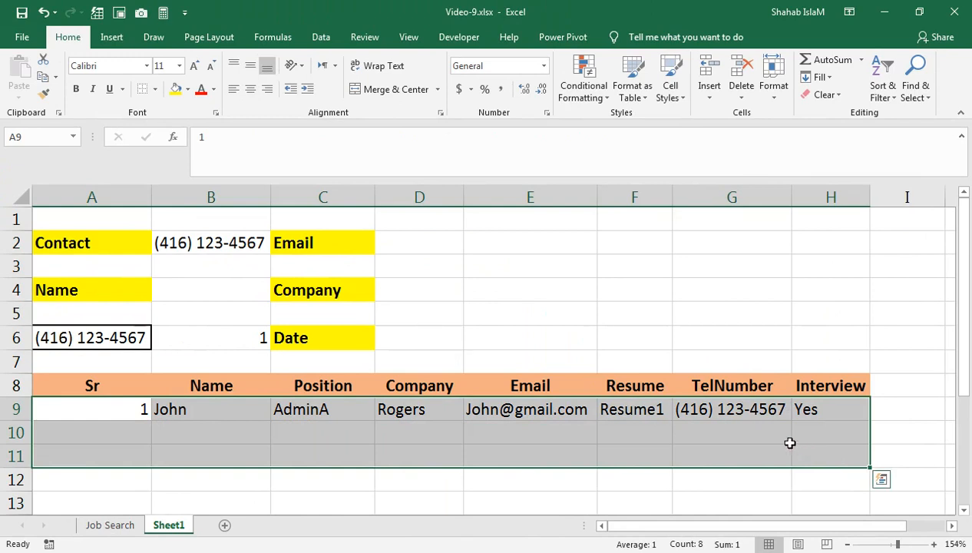
pyautogui.hotkey('ctrl', 'd')
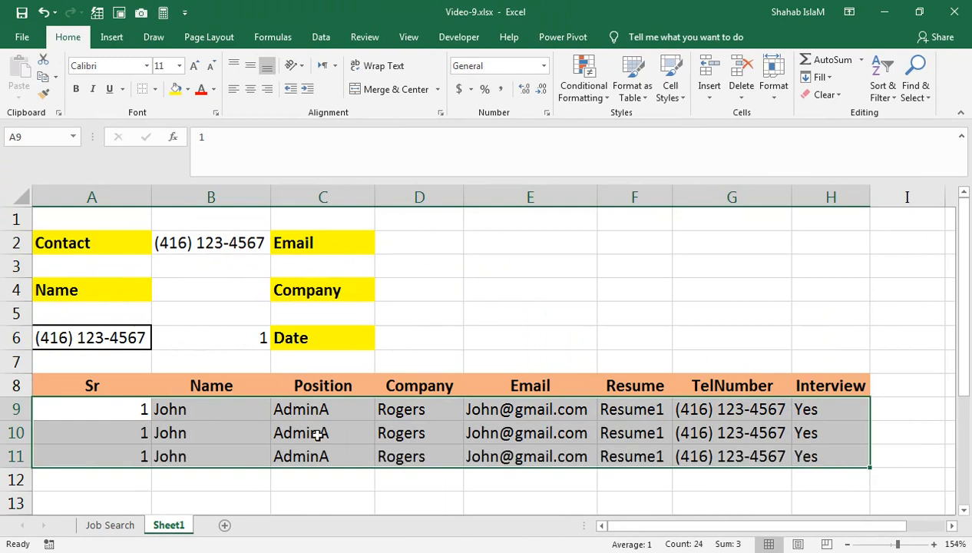
# Start an IF formula in A10 that tests whether A9+1 is greater than $B$6, with the B6 reference locked
pyautogui.click(113, 436)
pyautogui.write('=IF(')
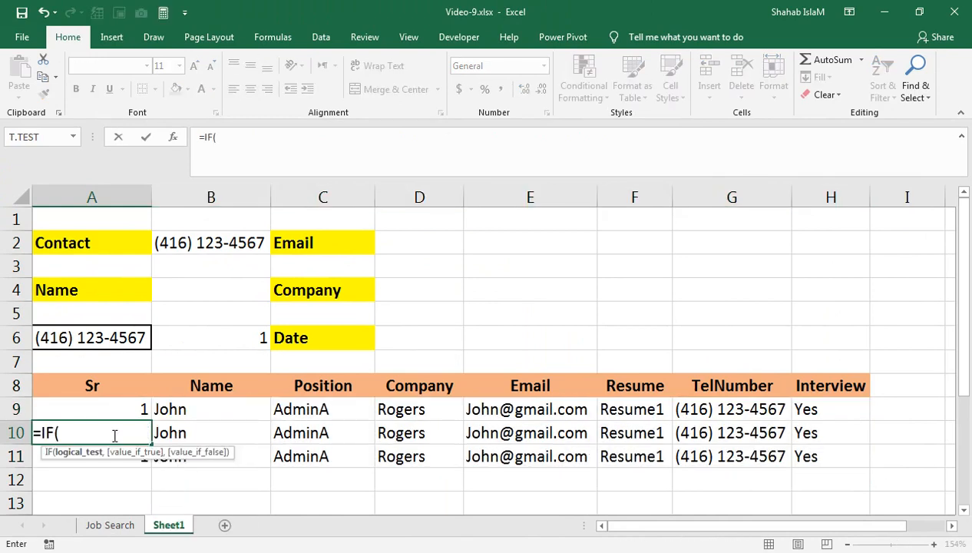
pyautogui.click(144, 403)
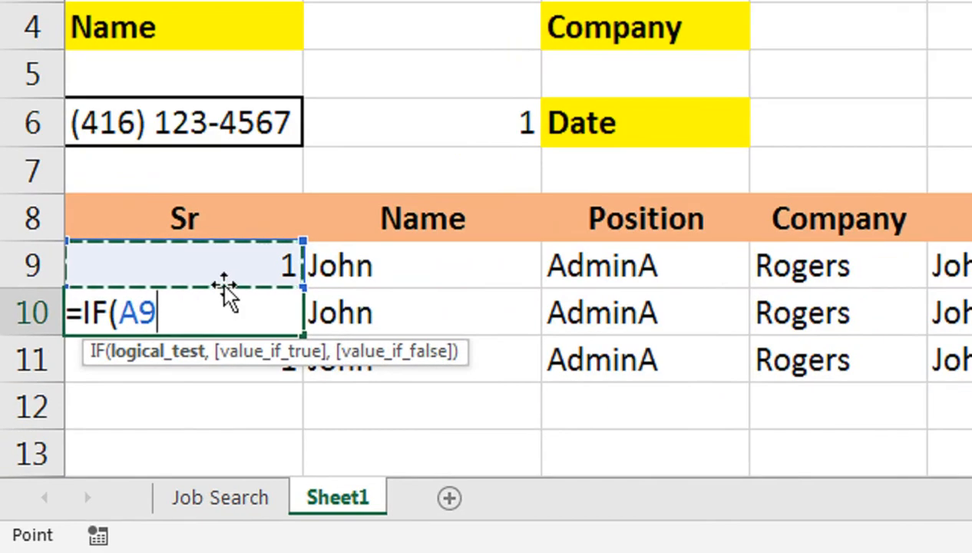
pyautogui.write('+1>')
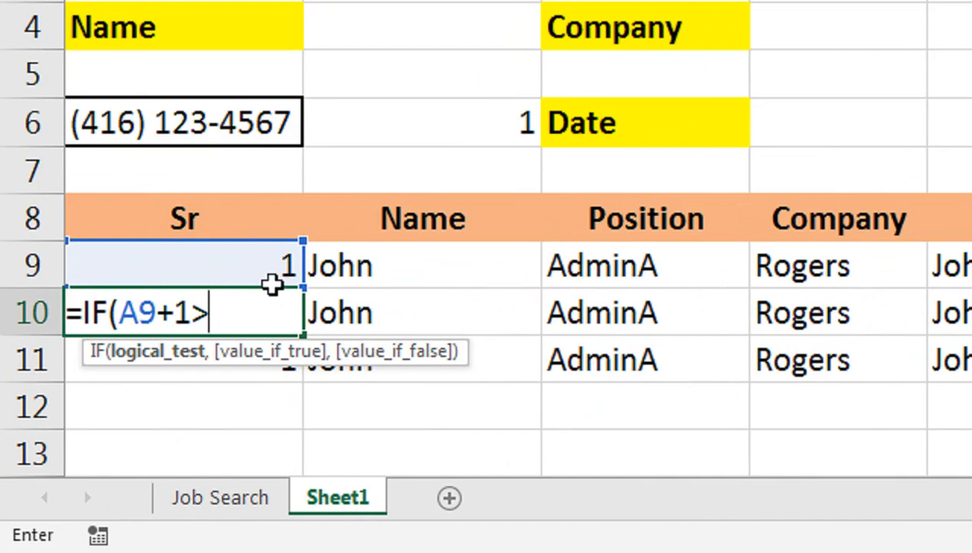
pyautogui.click(411, 119)
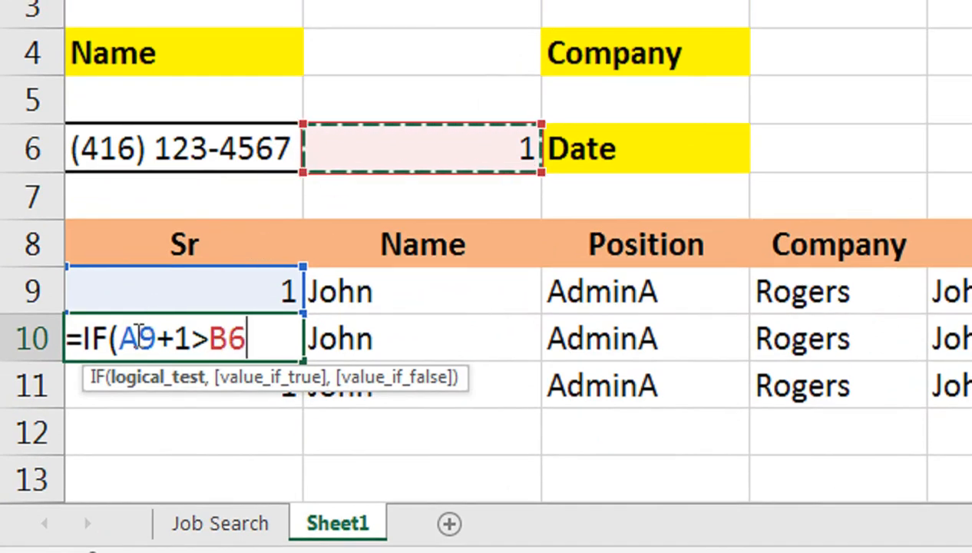
pyautogui.click(228, 338)
pyautogui.press('F4')
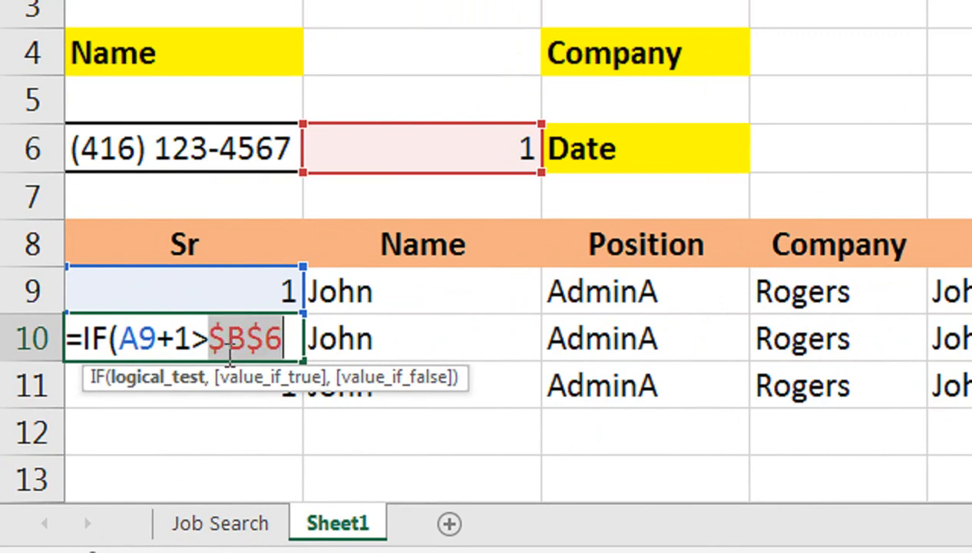
# Complete the A10 formula so it returns "" when the test is true and A9+1 otherwise
pyautogui.click(289, 335)
pyautogui.write(',')
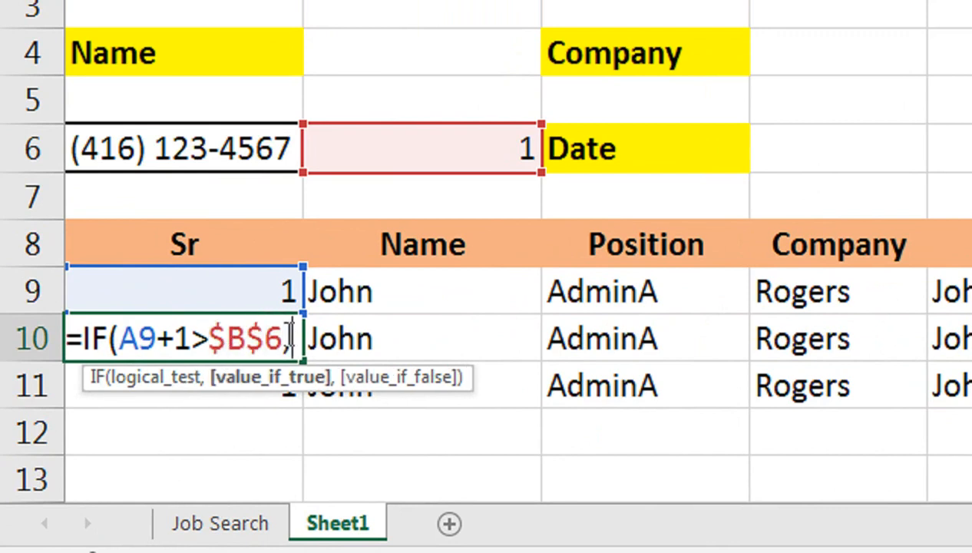
pyautogui.write('"",')
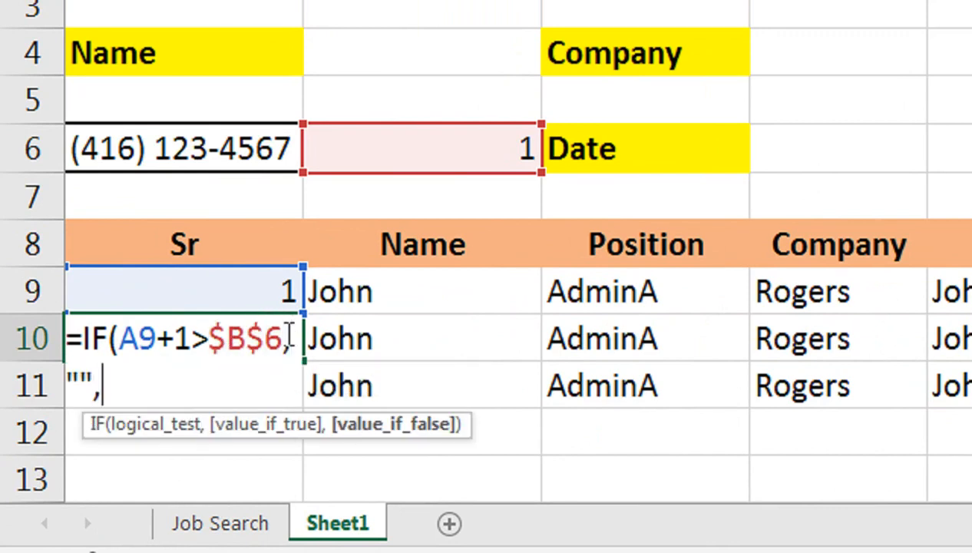
pyautogui.click(430, 152)
pyautogui.write('+')
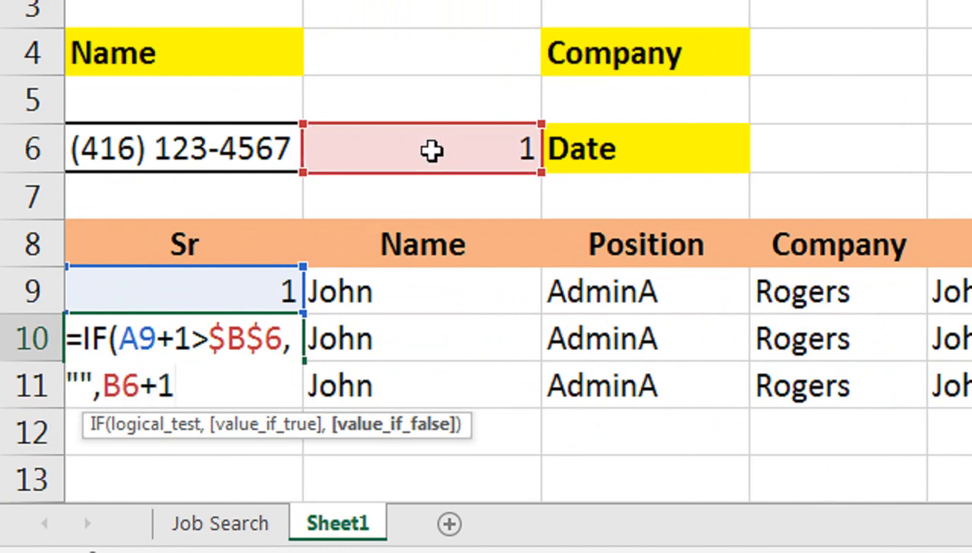
pyautogui.write('1')
pyautogui.click(147, 382)
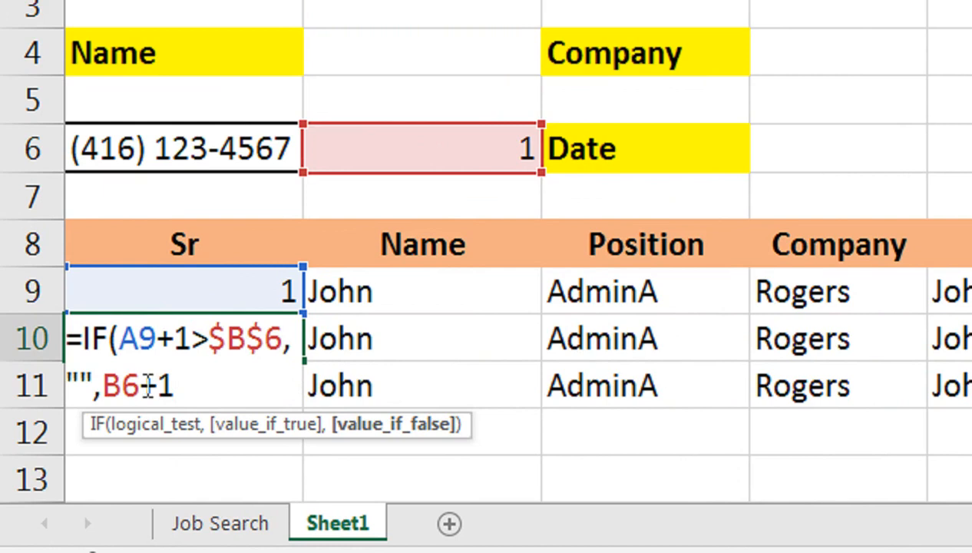
pyautogui.press('BackSpace')
pyautogui.press('BackSpace')
pyautogui.click(169, 300)
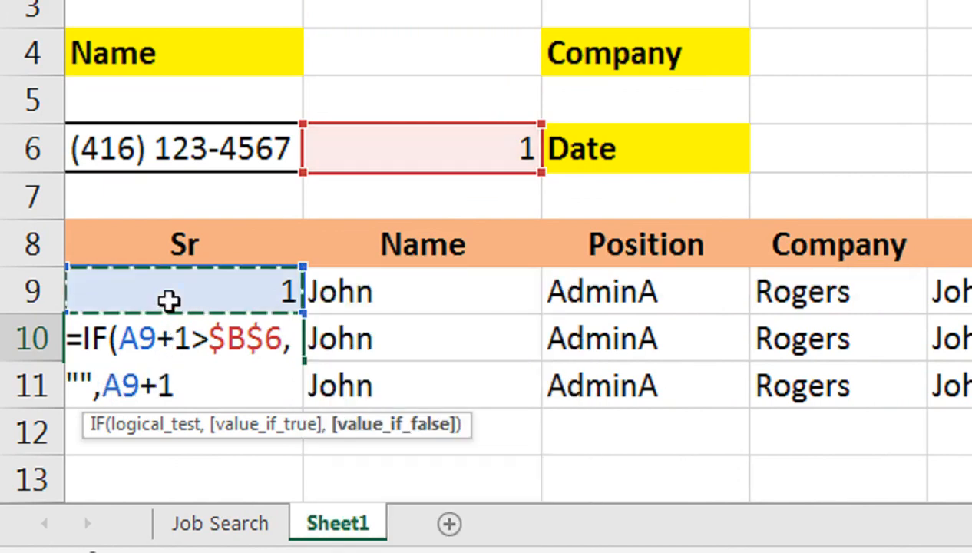
pyautogui.press('Return')
pyautogui.press('Return')
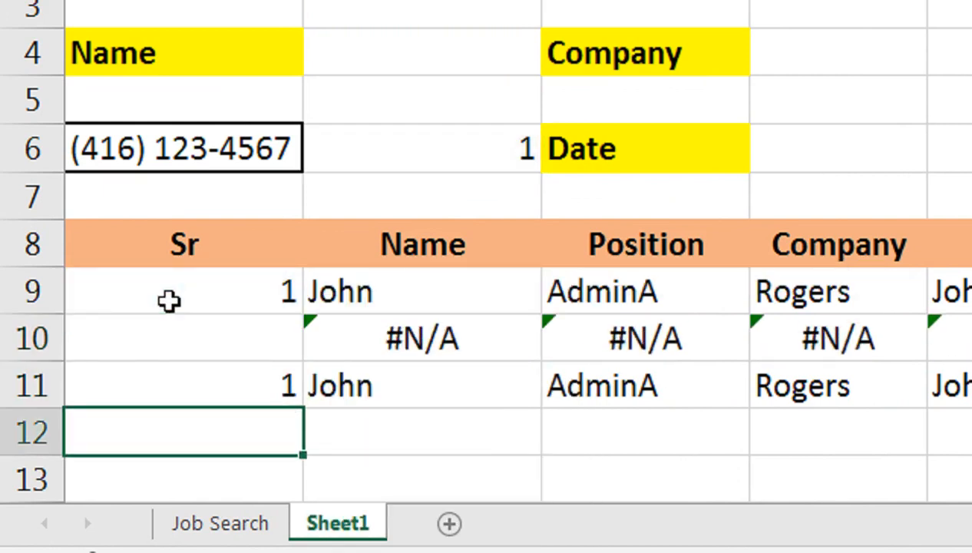
pyautogui.press('Up')
pyautogui.press('Up')
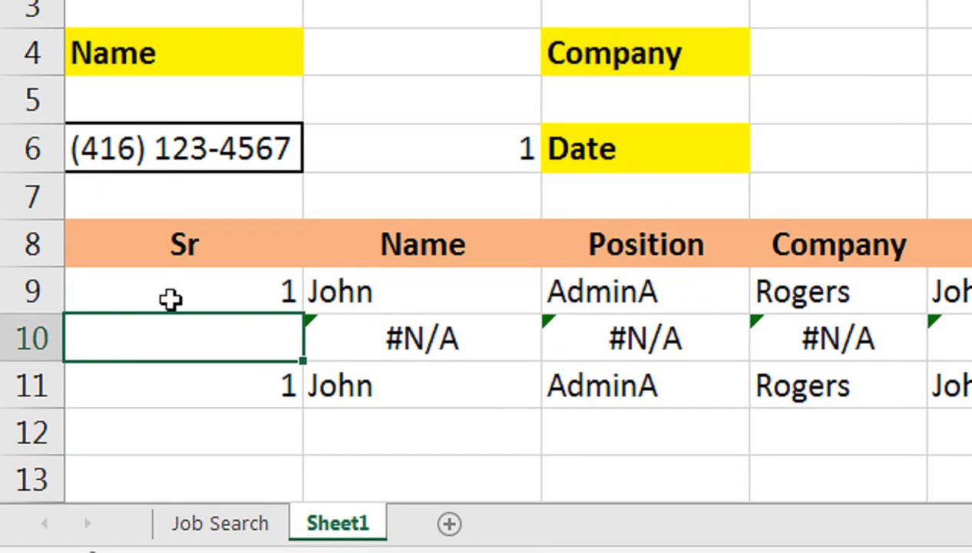
pyautogui.hotkey('shift', 'Down')
pyautogui.hotkey('shift', 'Down')
pyautogui.hotkey('shift', 'Right')
pyautogui.hotkey('shift', 'Right')
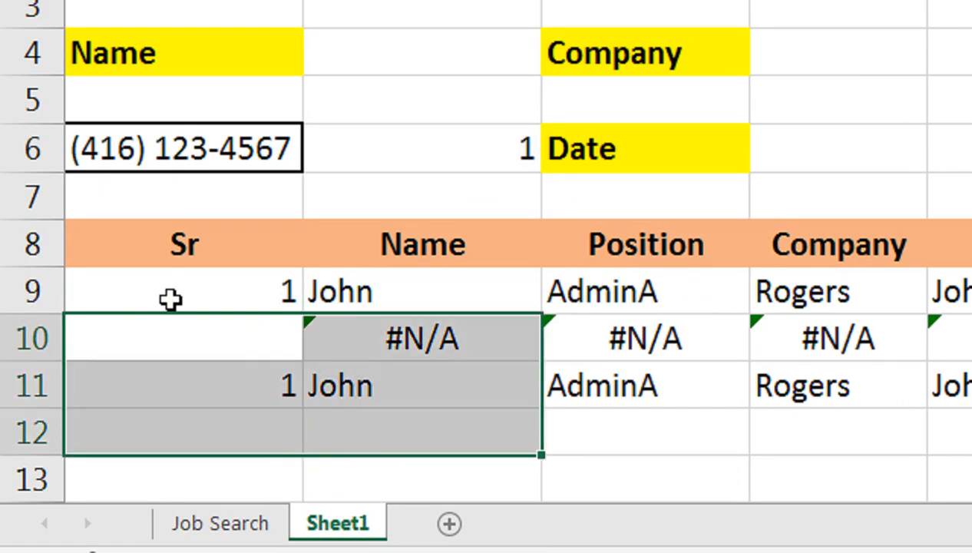
pyautogui.hotkey('shift', 'Left')
pyautogui.hotkey('shift', 'Left')
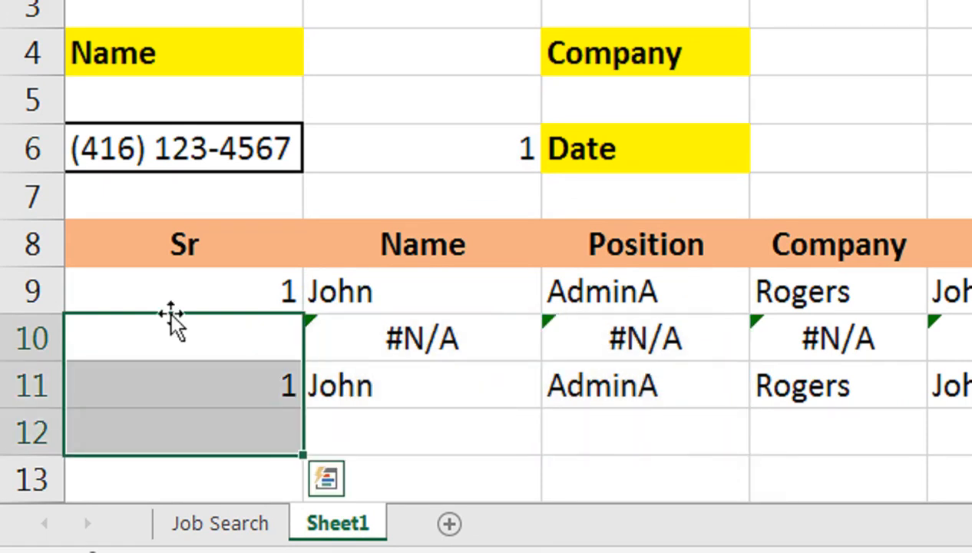
# Wrap the VLOOKUP formula in B9 in IFERROR with "" as the value for errors
pyautogui.doubleClick(368, 300)
pyautogui.click(326, 295)
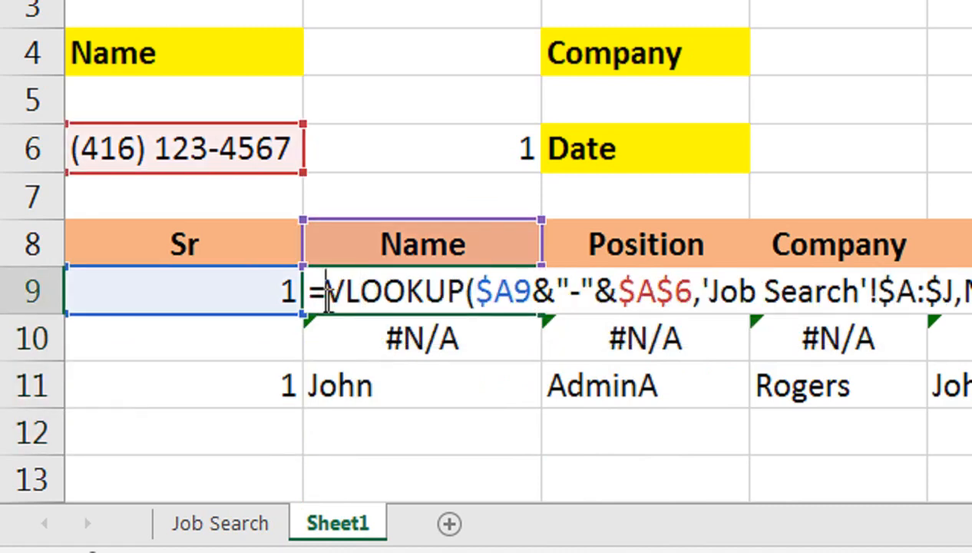
pyautogui.write('if')
pyautogui.press('Down')
pyautogui.press('Tab')
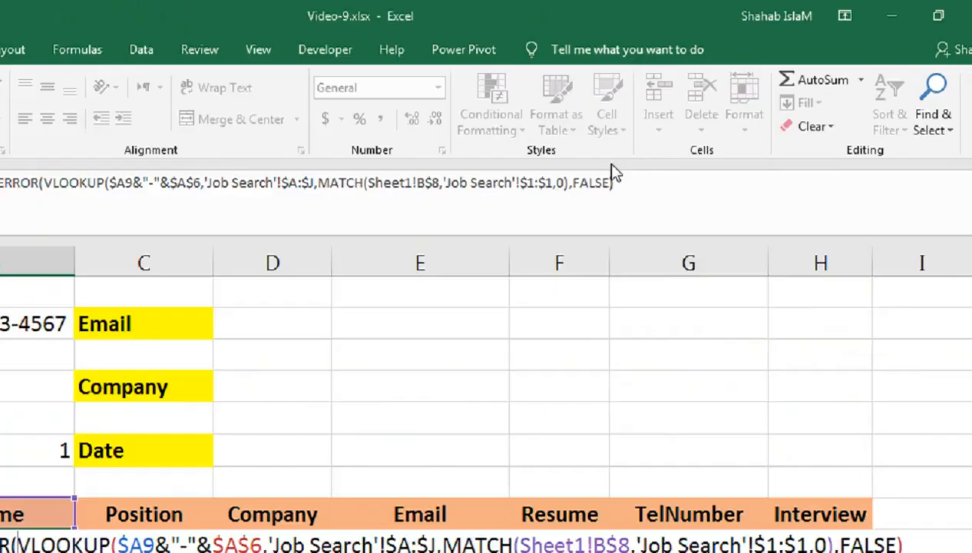
pyautogui.click(692, 141)
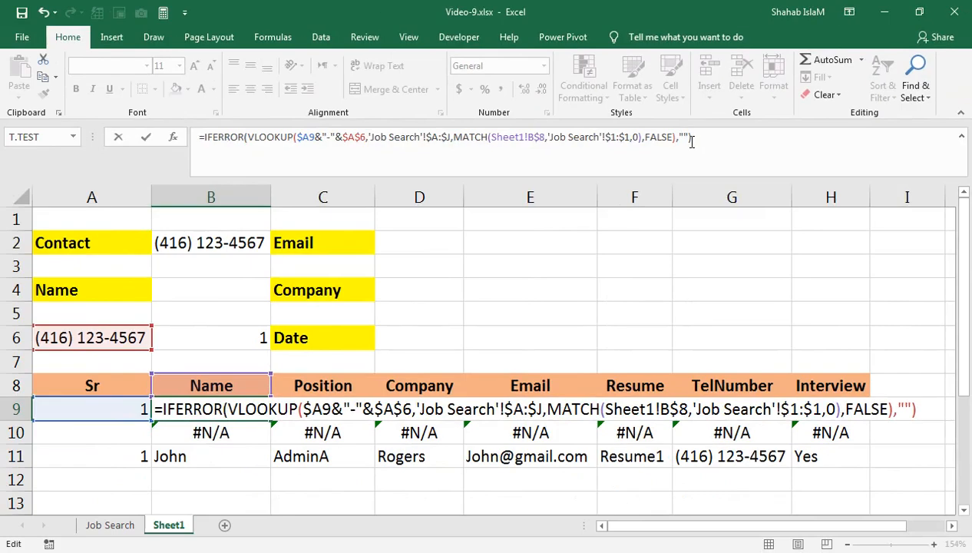
pyautogui.press('Return')
# Fill the IFERROR lookup formulas in B9:H9 down through row 12
pyautogui.press('Up')
pyautogui.hotkey('shift', 'Right')
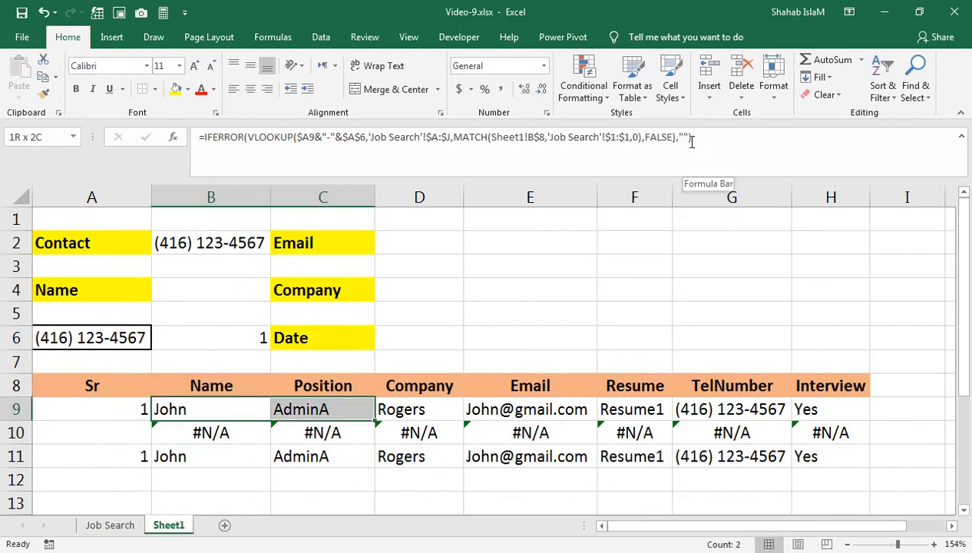
pyautogui.hotkey('shift', 'Right')
pyautogui.hotkey('shift', 'Right')
pyautogui.hotkey('shift', 'Right')
pyautogui.hotkey('shift', 'Right')
pyautogui.hotkey('shift', 'Right')
pyautogui.hotkey('shift', 'Down')
pyautogui.hotkey('shift', 'Down')
pyautogui.hotkey('shift', 'Down')
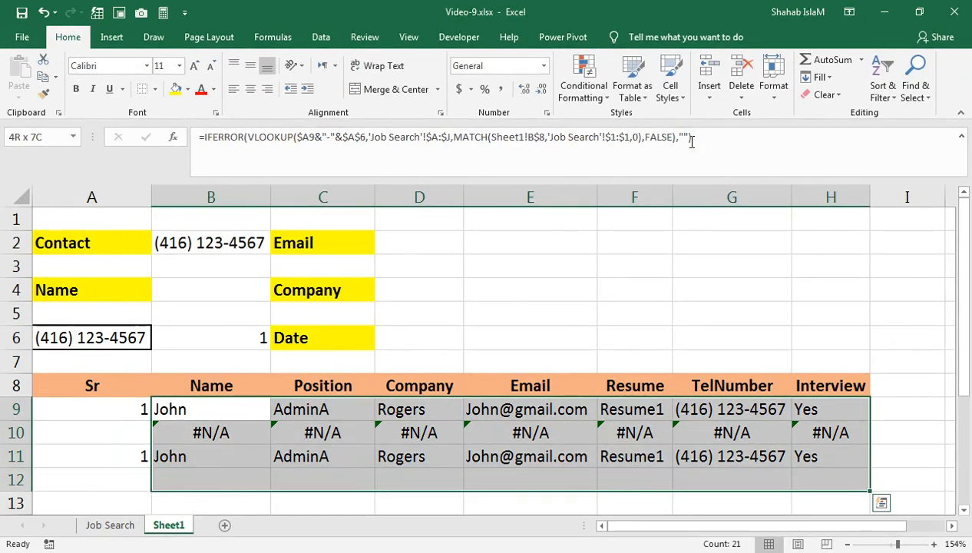
pyautogui.hotkey('ctrl', 'd')
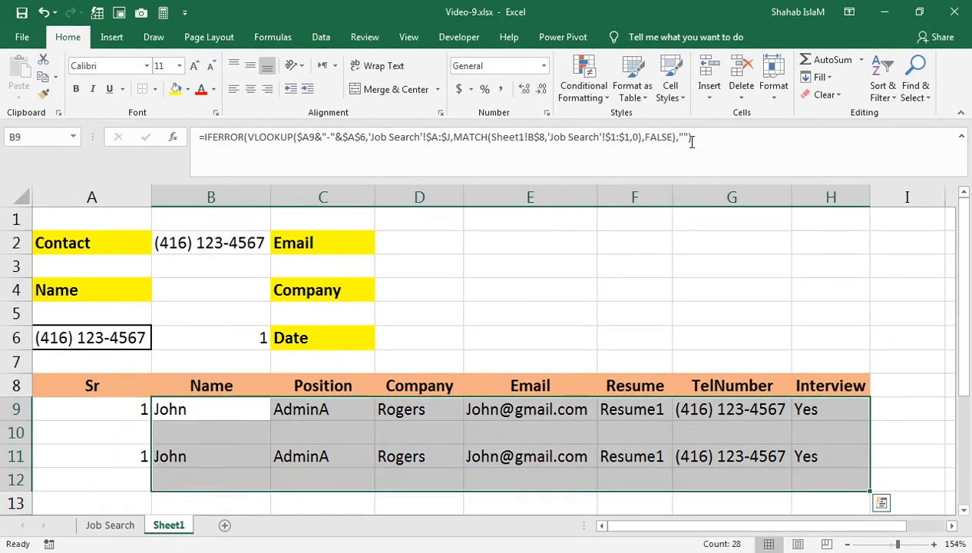
# Clear the leftover serial number in A11
pyautogui.press('Left')
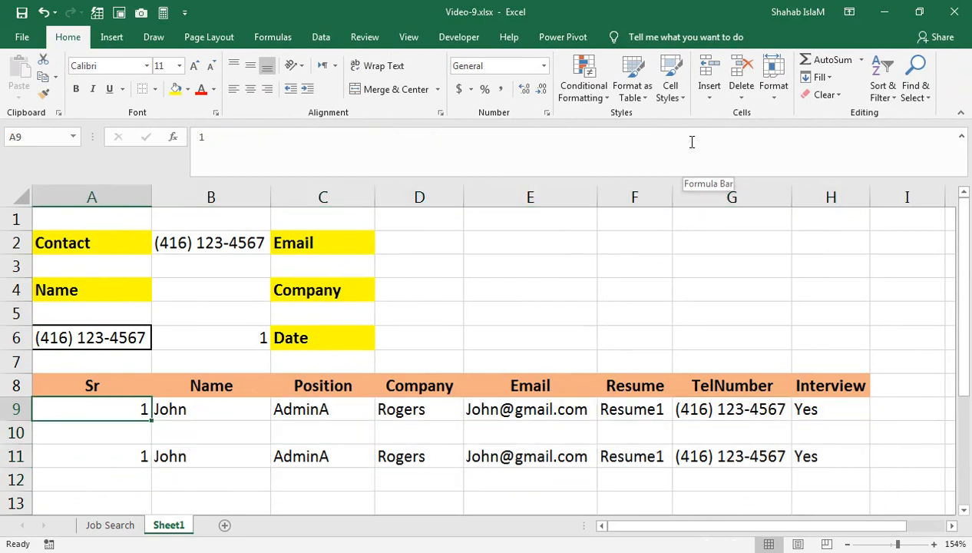
pyautogui.press('Down')
pyautogui.press('Down')
pyautogui.press('Delete')
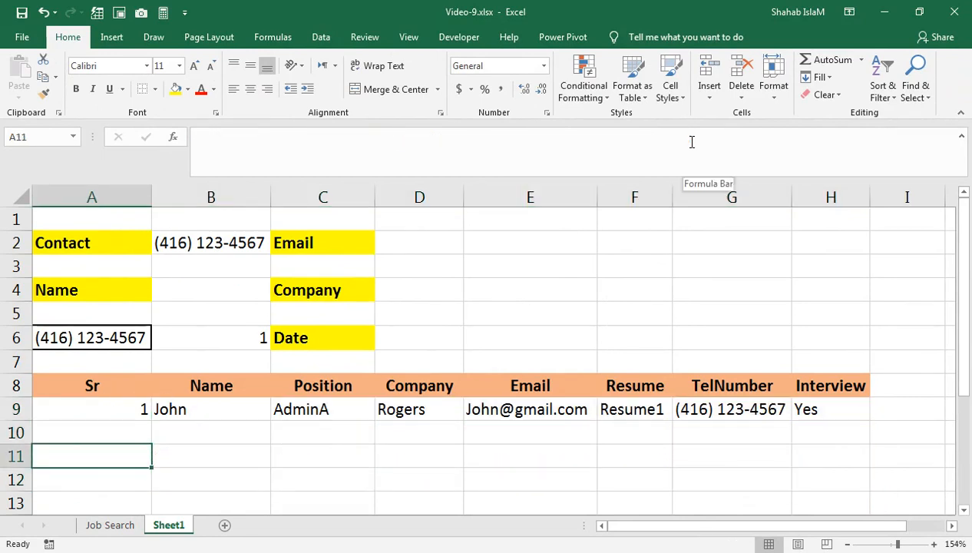
pyautogui.press('Up')
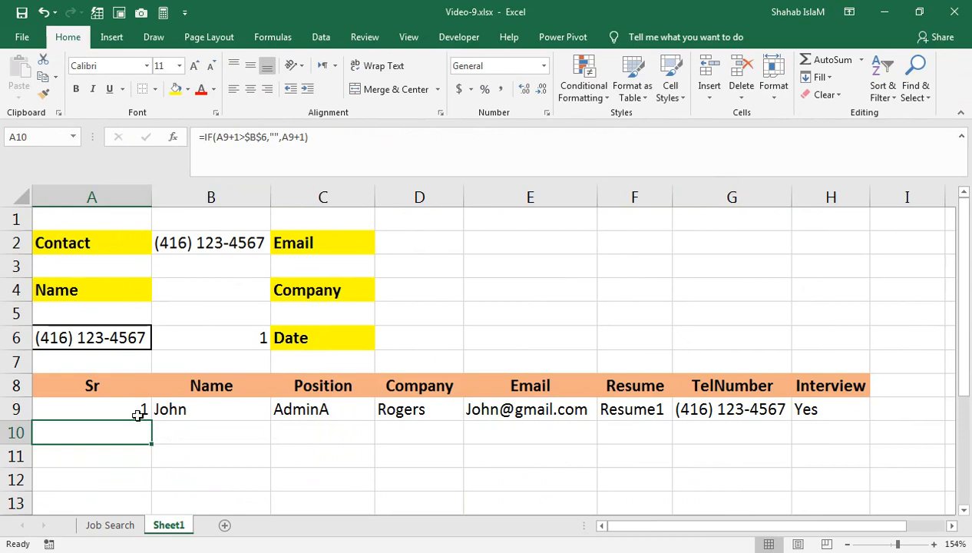
# Fill the telephone number in I2 of the Job Search sheet down to I3 and check the matches on Sheet1
pyautogui.click(127, 529)
pyautogui.moveTo(812, 245); pyautogui.dragTo(803, 261)
pyautogui.hotkey('ctrl', 'd')
pyautogui.click(587, 315)
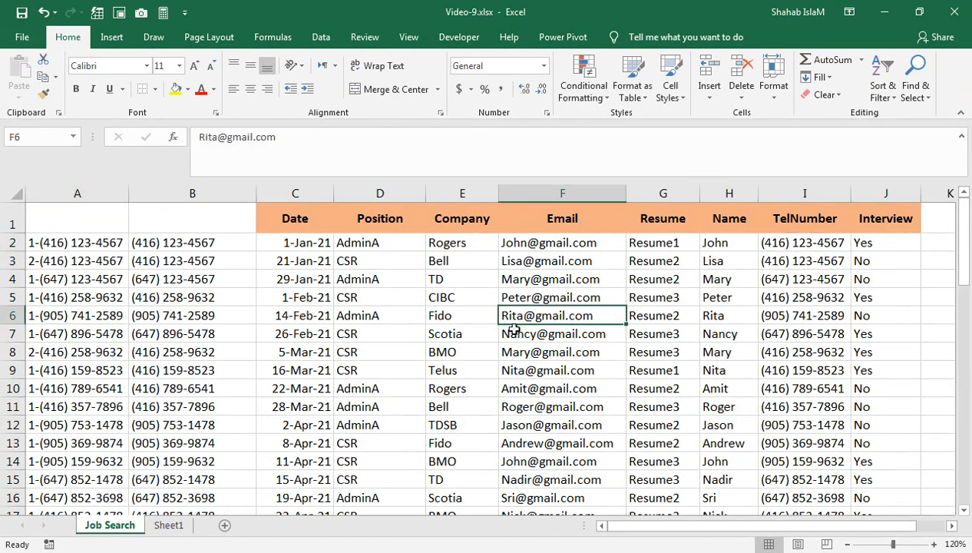
pyautogui.click(168, 524)
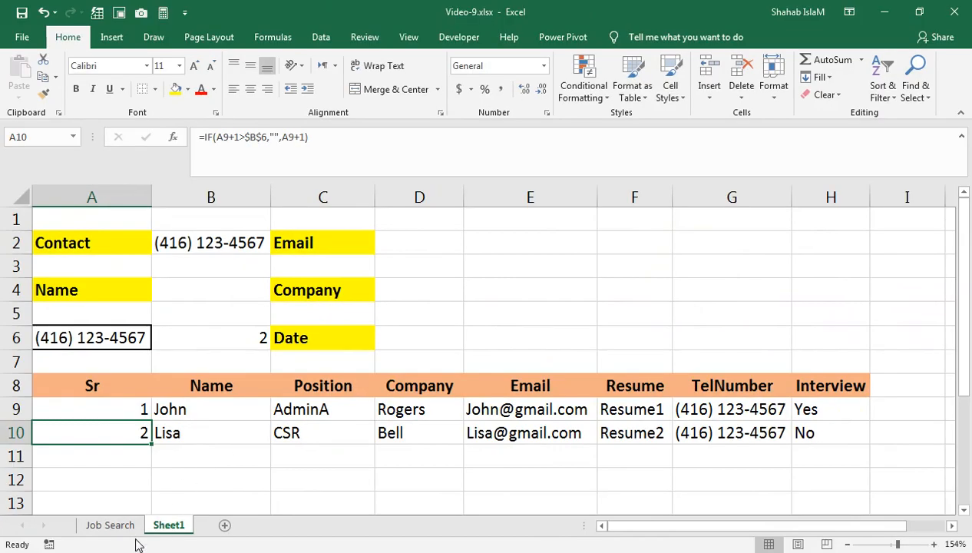
pyautogui.click(111, 525)
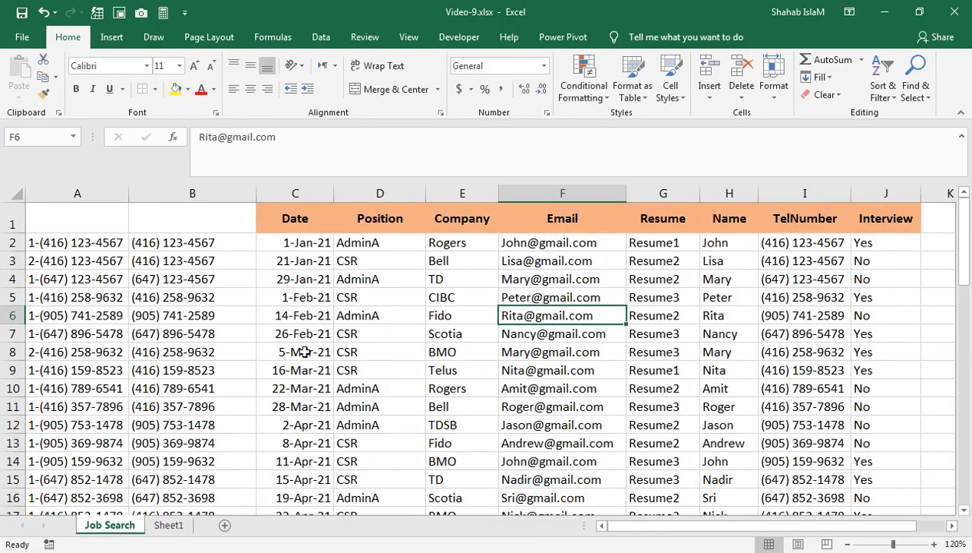
pyautogui.click(169, 524)
# Try clearing the Contact value in B2 on Sheet1, and undo both that and the telephone number filled into I3
pyautogui.click(251, 242)
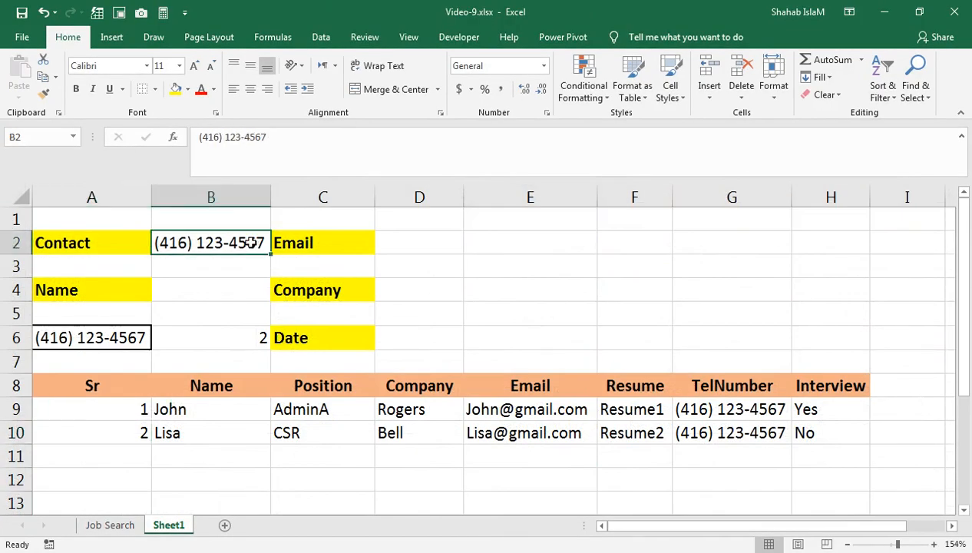
pyautogui.press('Delete')
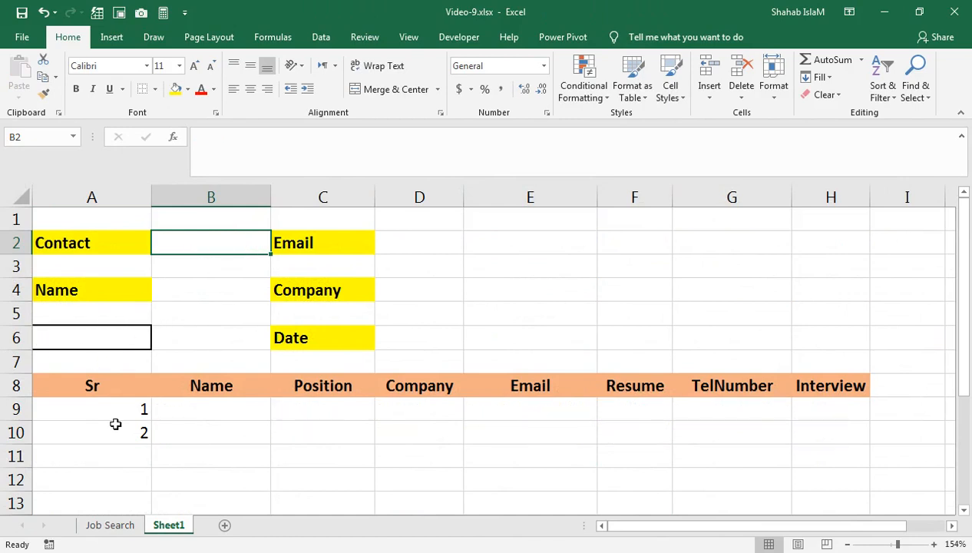
pyautogui.click(110, 525)
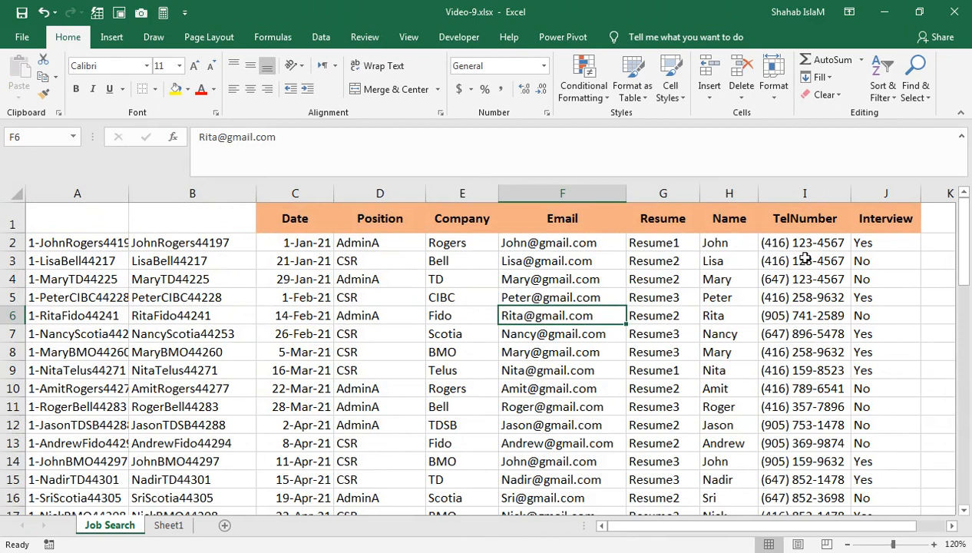
pyautogui.hotkey('ctrl', 'z')
pyautogui.hotkey('ctrl', 'z')
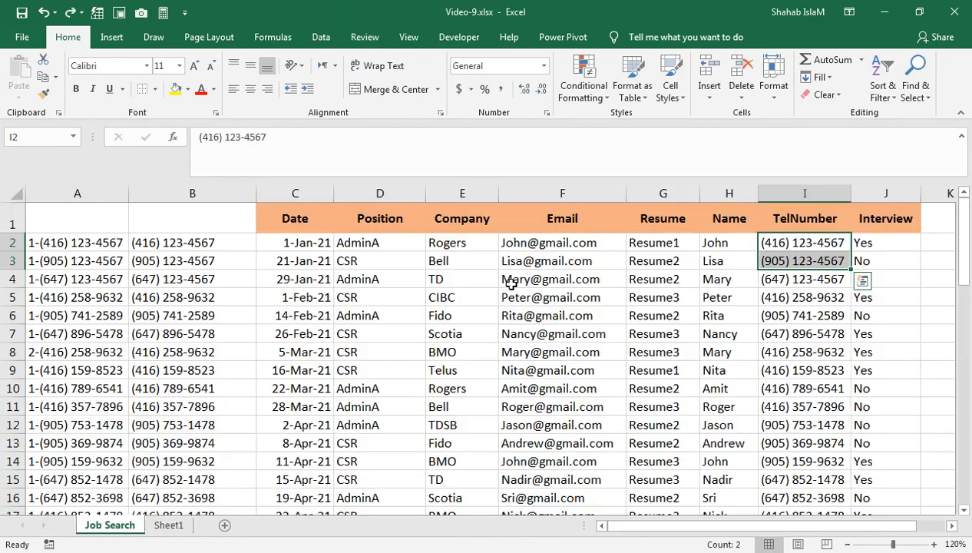
# Clear the Contact search value in B2 on Sheet1 and return to the Job Search sheet
pyautogui.click(430, 296)
pyautogui.click(715, 260)
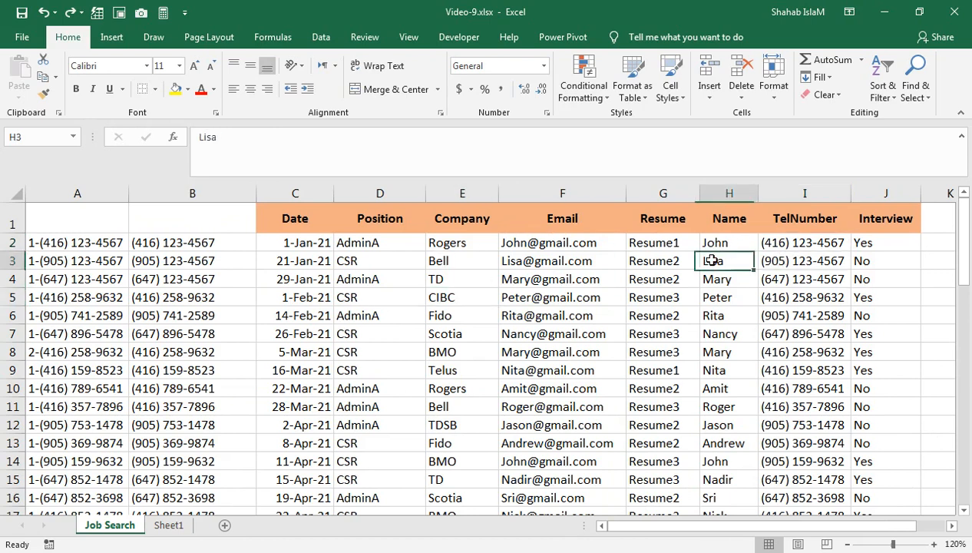
pyautogui.hotkey('ctrl', 'c')
pyautogui.click(171, 525)
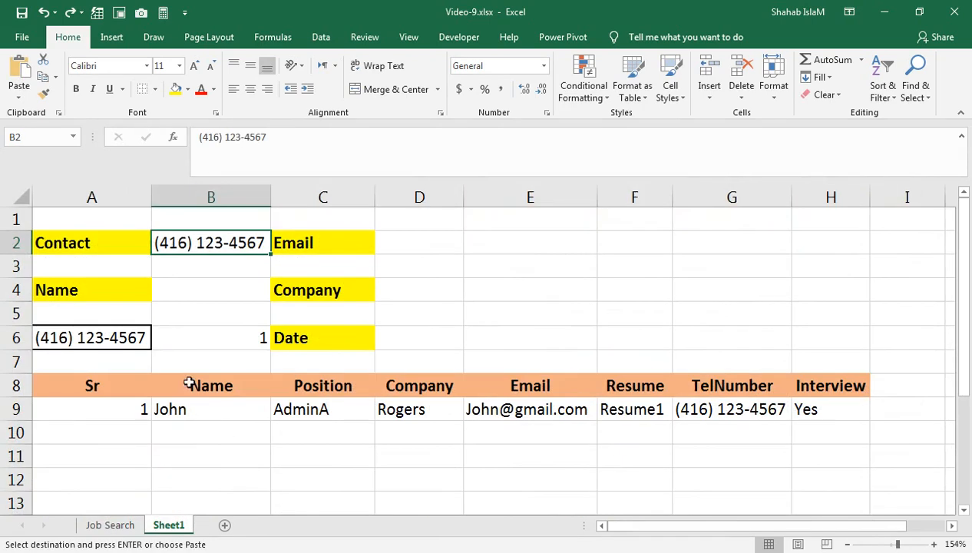
pyautogui.moveTo(211, 226); pyautogui.dragTo(198, 244)
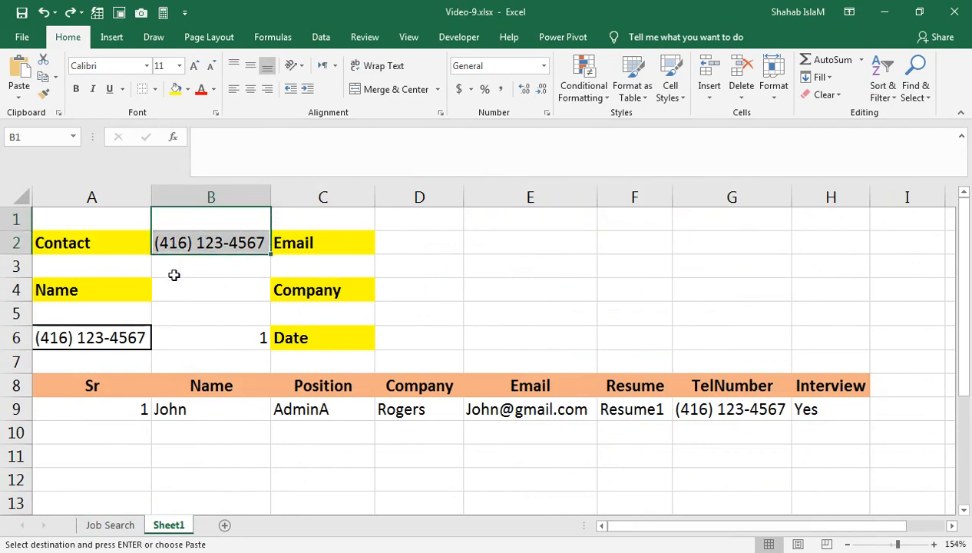
pyautogui.click(206, 236)
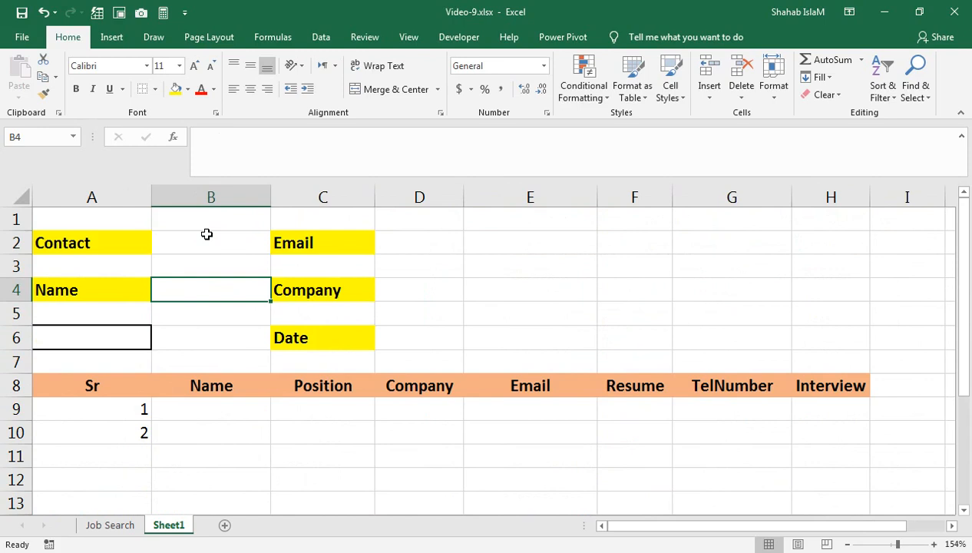
pyautogui.click(116, 526)
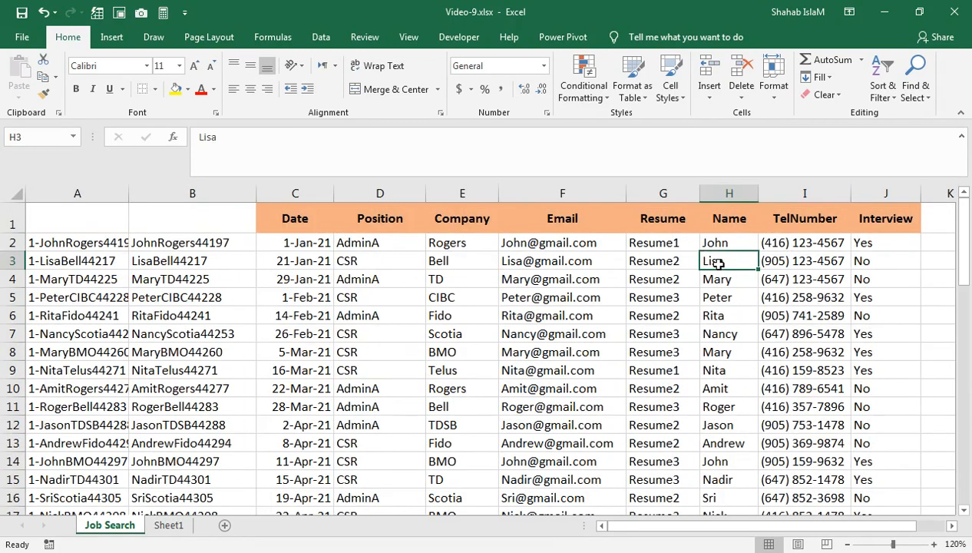
# Copy the first name in H3 of the Job Search sheet and select the Name search cell B4 on Sheet1
pyautogui.hotkey('ctrl', 'c')
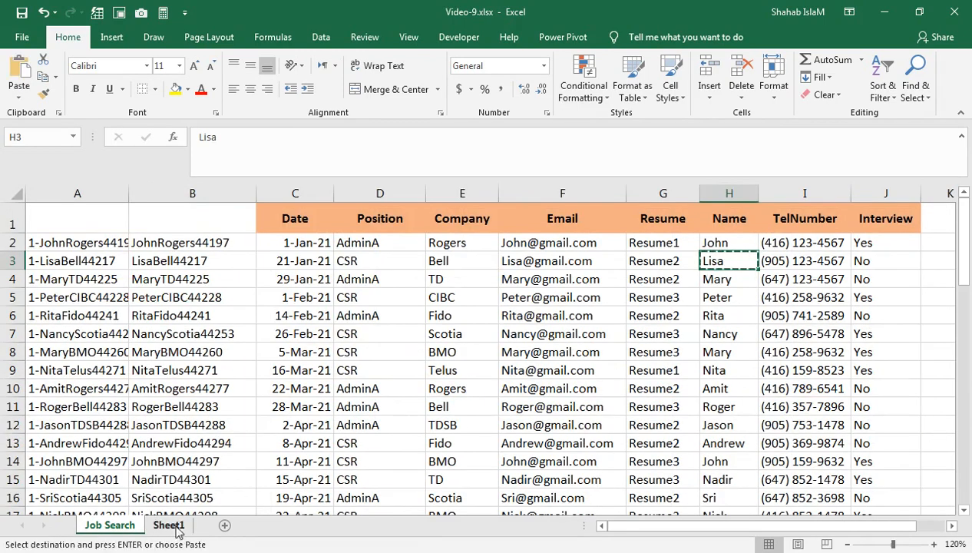
pyautogui.click(170, 526)
pyautogui.click(205, 328)
pyautogui.click(217, 290)
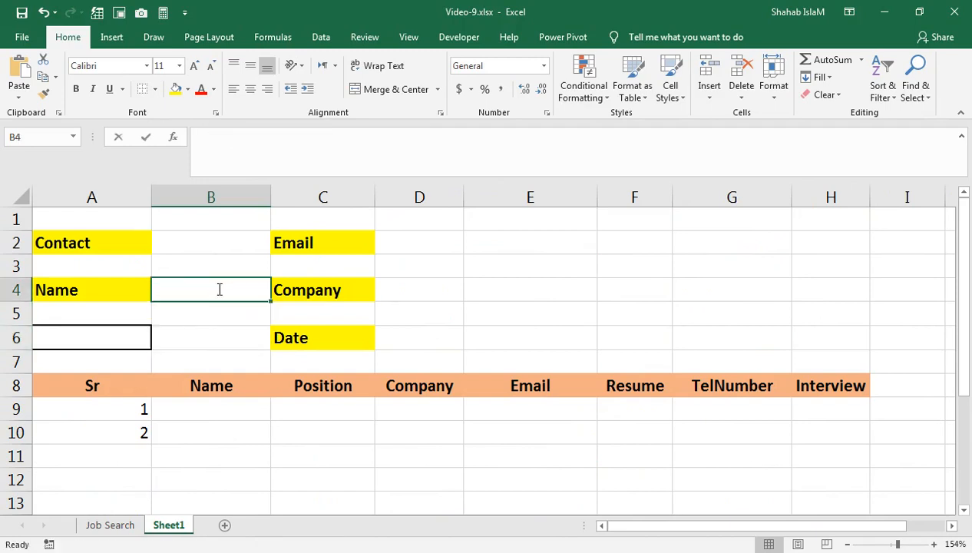
pyautogui.write('v')
pyautogui.press('Escape')
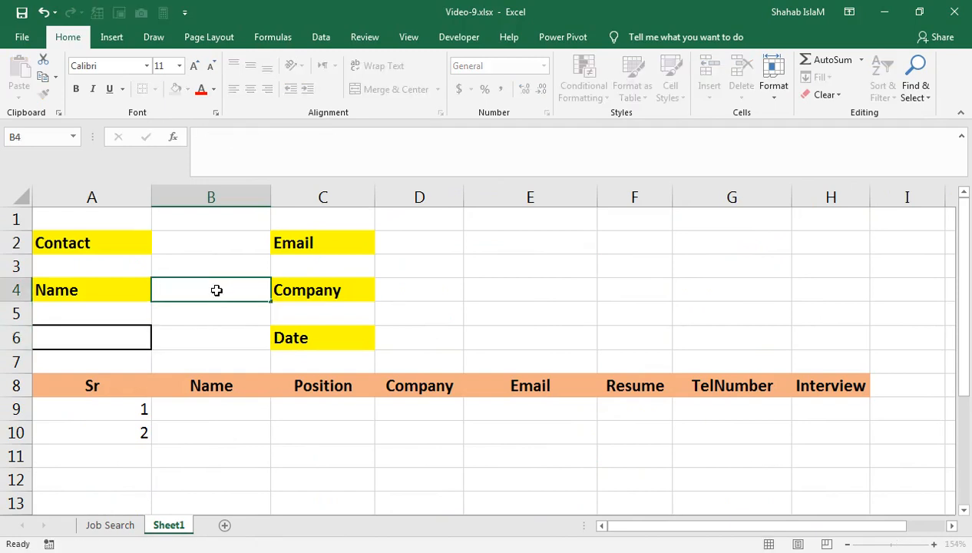
pyautogui.press('Down')
pyautogui.press('Down')
pyautogui.press('Up')
pyautogui.press('Up')
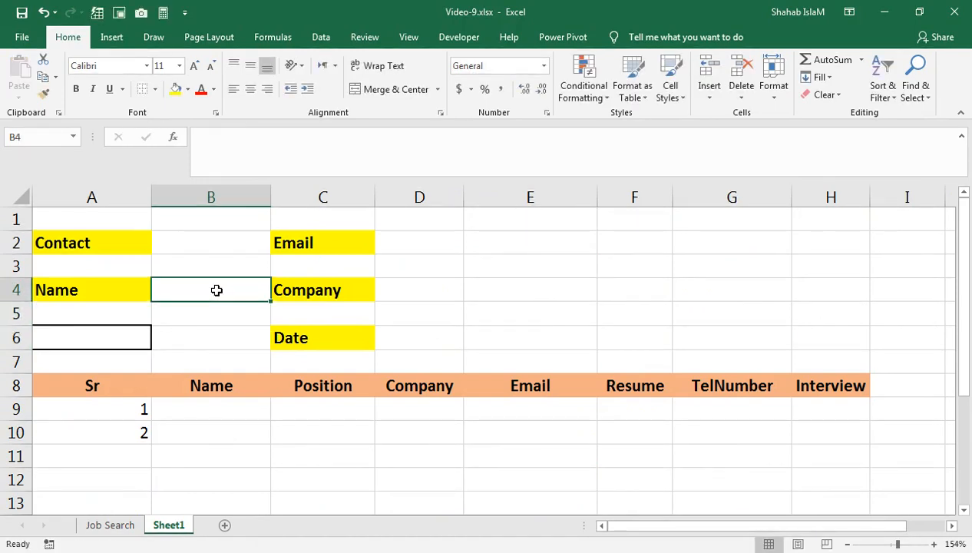
# Fill the Name search cell B4 on Sheet1 with the first name from H3 of the Job Search sheet
pyautogui.click(87, 528)
pyautogui.hotkey('ctrl', 'c')
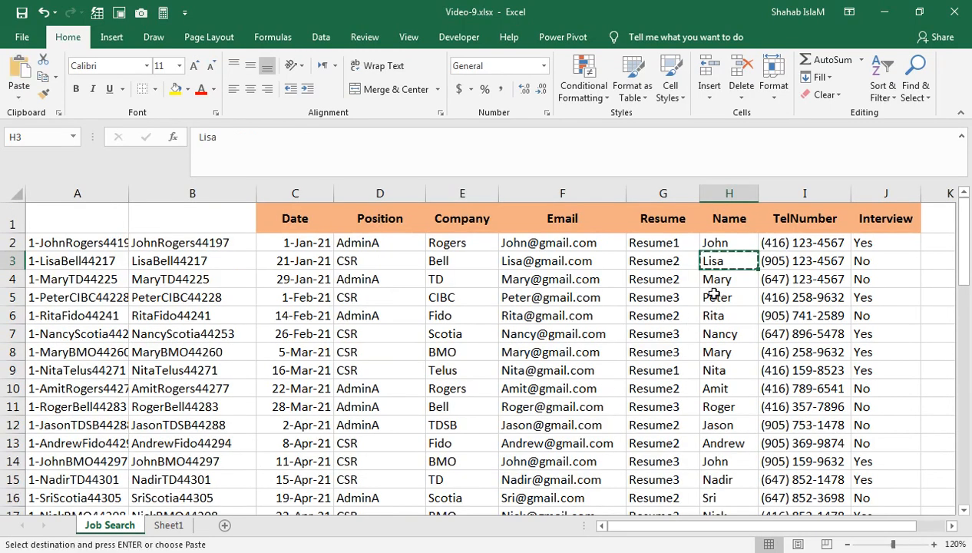
pyautogui.click(182, 526)
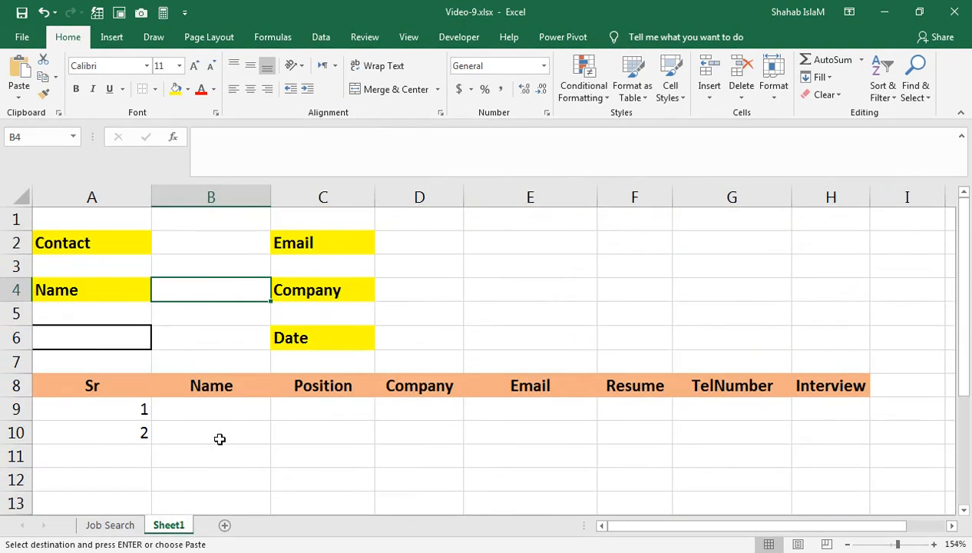
pyautogui.hotkey('ctrl', 'v')
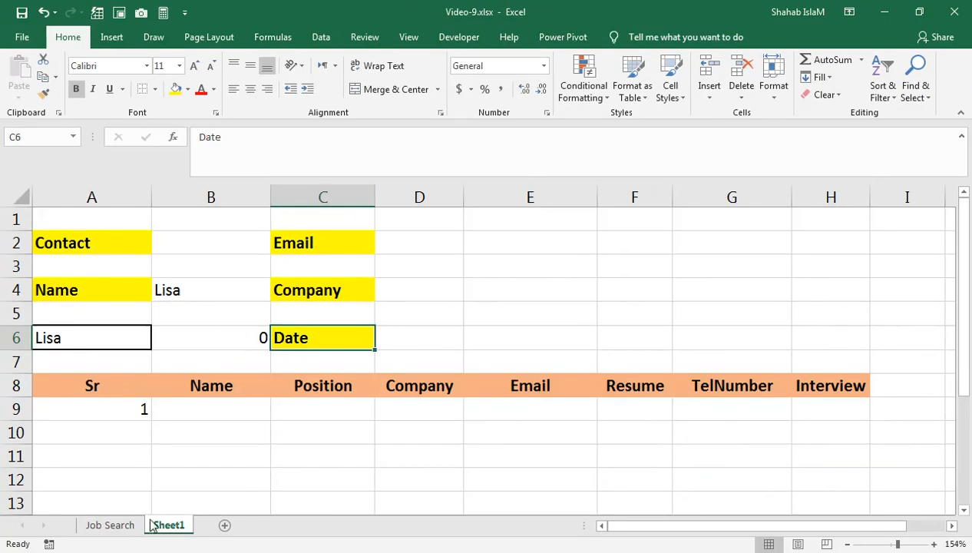
# Copy the date 21-Jan-21 from C3 of the Job Search sheet into the Date search cell D6 on Sheet1
pyautogui.click(115, 524)
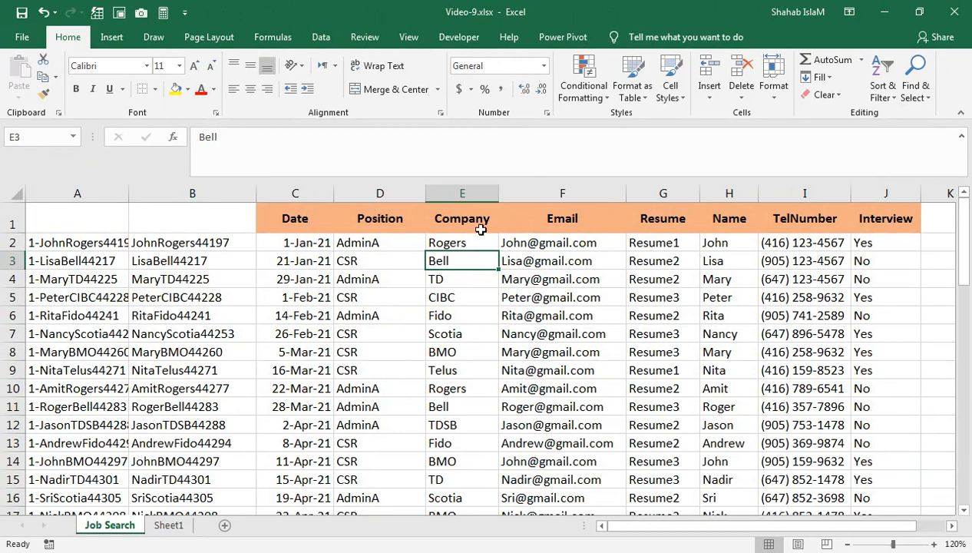
pyautogui.click(314, 245)
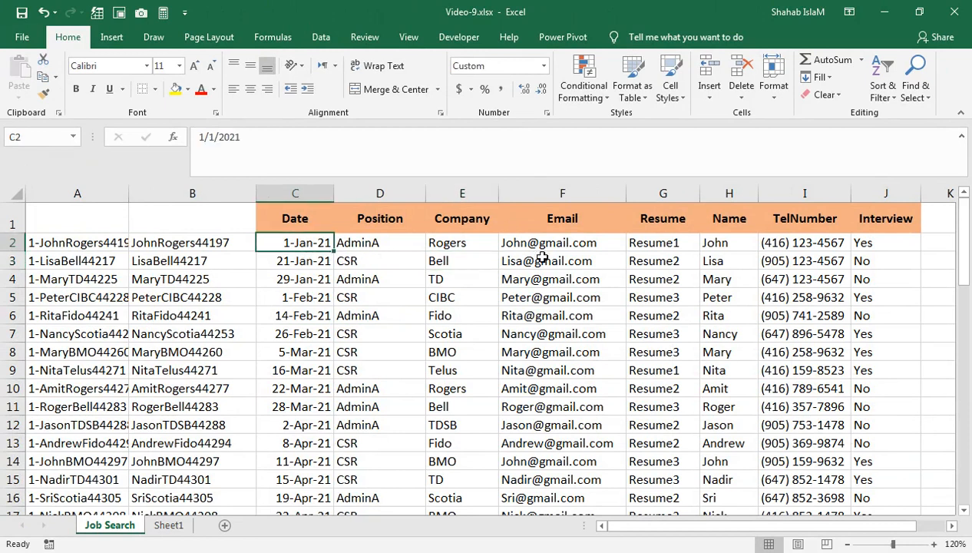
pyautogui.click(307, 261)
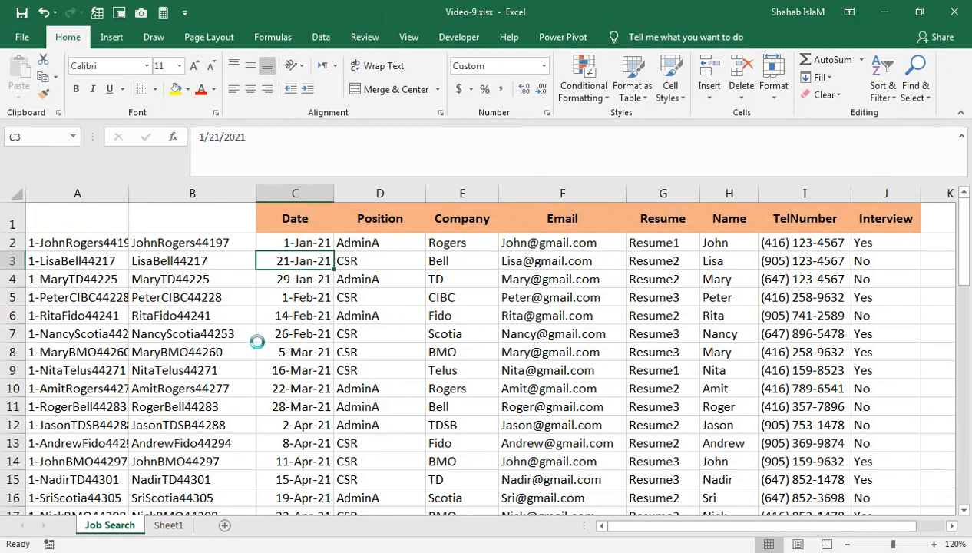
pyautogui.hotkey('ctrl', 'c')
pyautogui.click(175, 525)
pyautogui.click(399, 332)
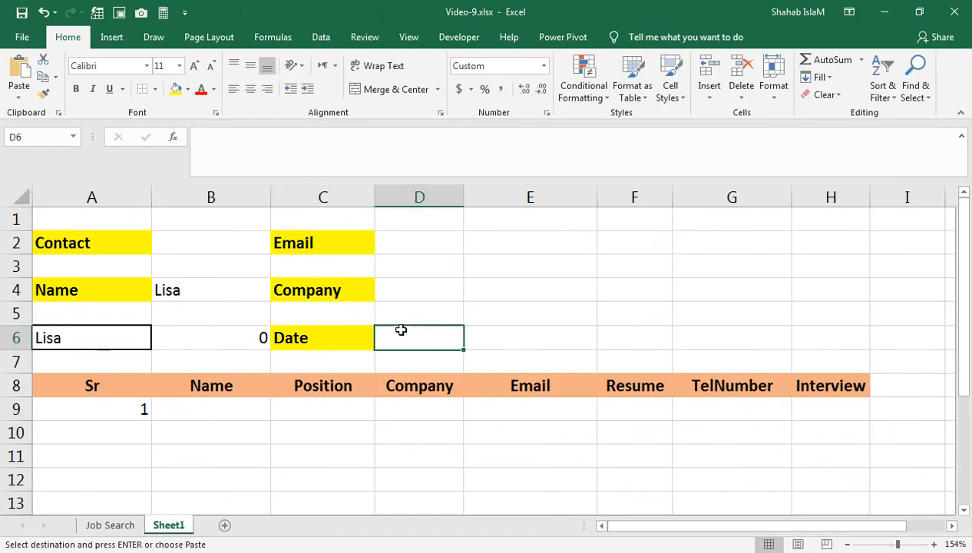
pyautogui.hotkey('ctrl', 'v')
# Copy the company Bell from E3 of the Job Search sheet into the Company search cell D4 and check the match in row 9
pyautogui.click(398, 284)
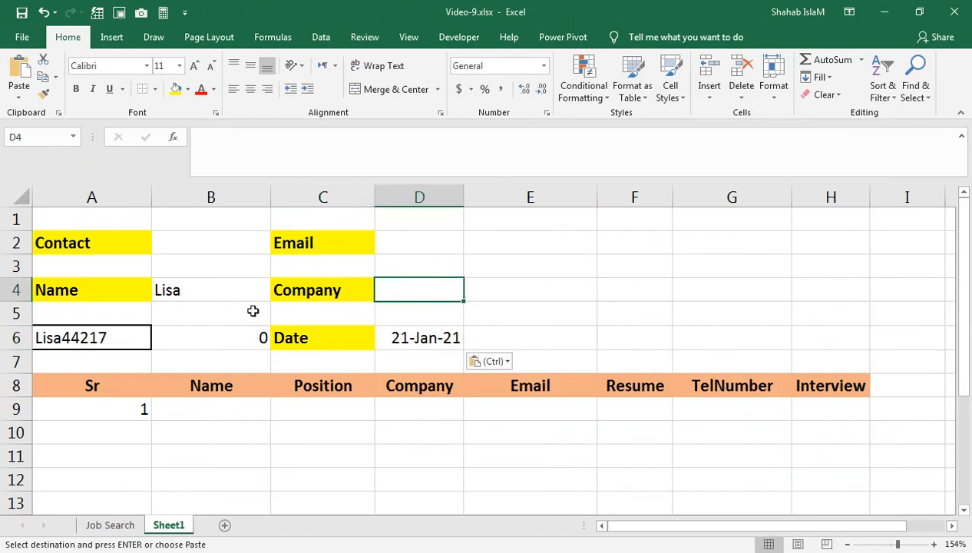
pyautogui.click(109, 525)
pyautogui.click(443, 261)
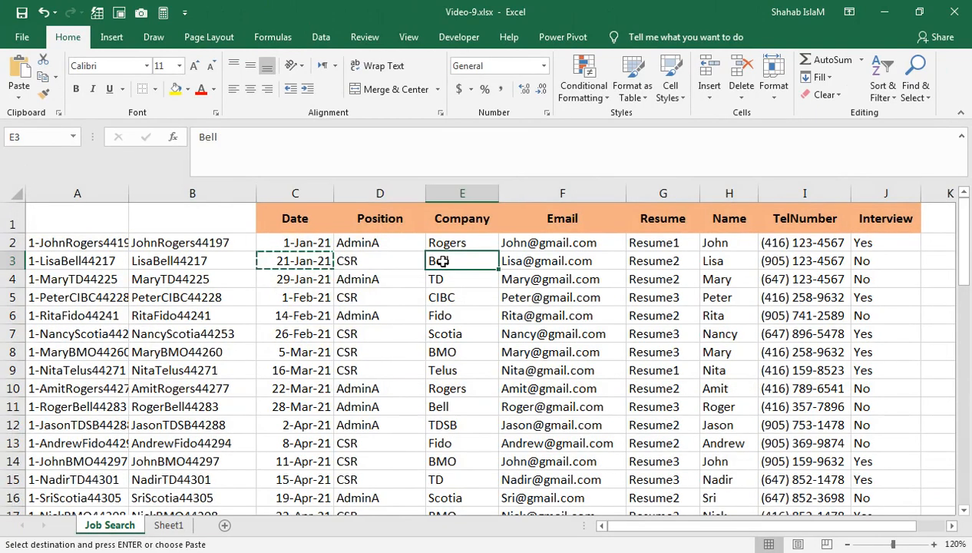
pyautogui.hotkey('ctrl', 'c')
pyautogui.click(169, 524)
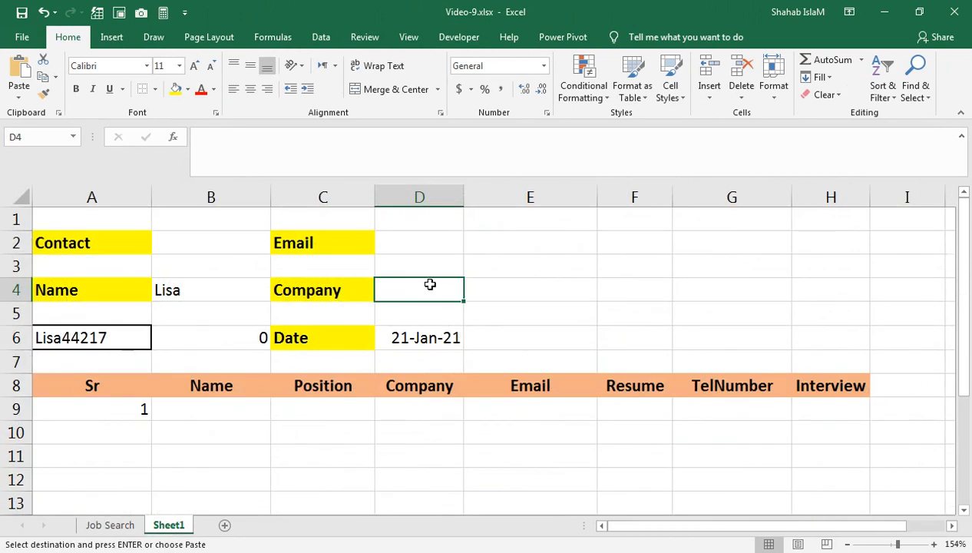
pyautogui.hotkey('ctrl', 'v')
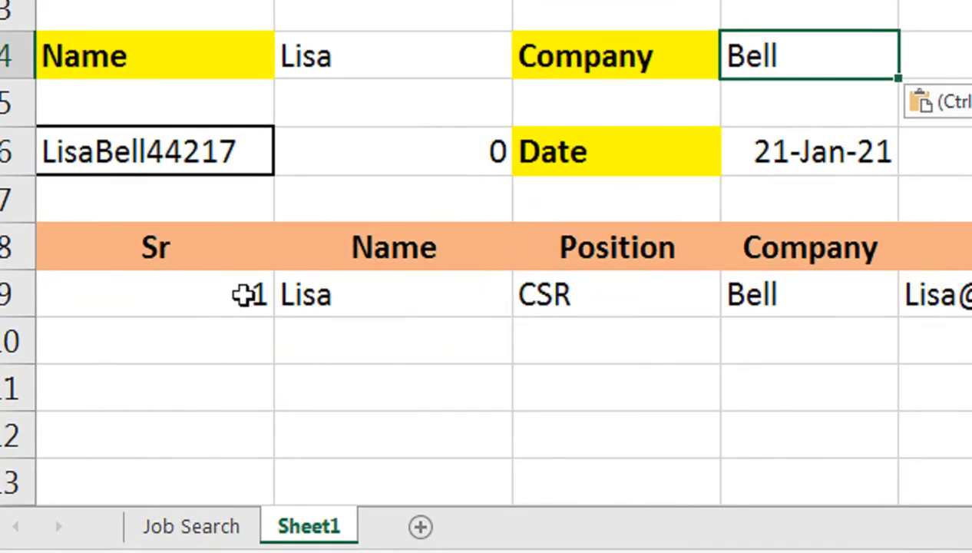
pyautogui.click(244, 296)
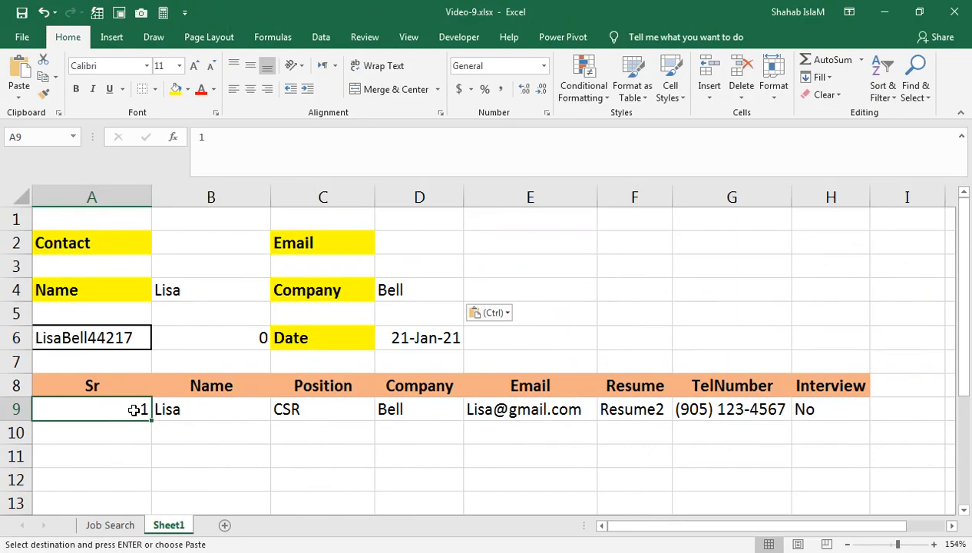
# Clear the Name, Company and Date search values in B4, D4 and D6 on Sheet1
pyautogui.click(230, 286)
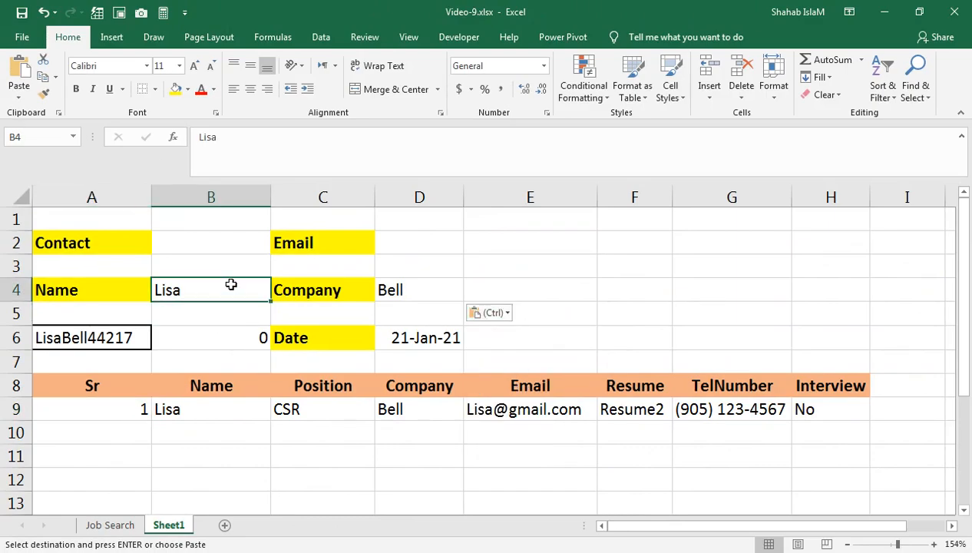
pyautogui.press('Delete')
pyautogui.click(384, 292)
pyautogui.press('Delete')
pyautogui.click(404, 336)
pyautogui.press('Delete')
# Copy the telephone number from I2 of the Job Search sheet into the Contact search cell B2 on Sheet1
pyautogui.click(211, 265)
pyautogui.click(206, 239)
pyautogui.click(108, 525)
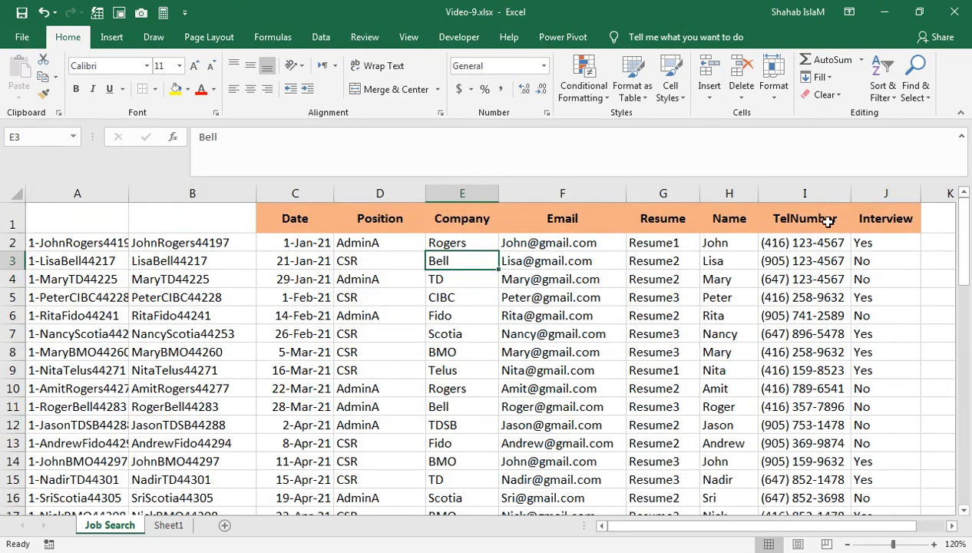
pyautogui.click(789, 240)
pyautogui.hotkey('ctrl', 'c')
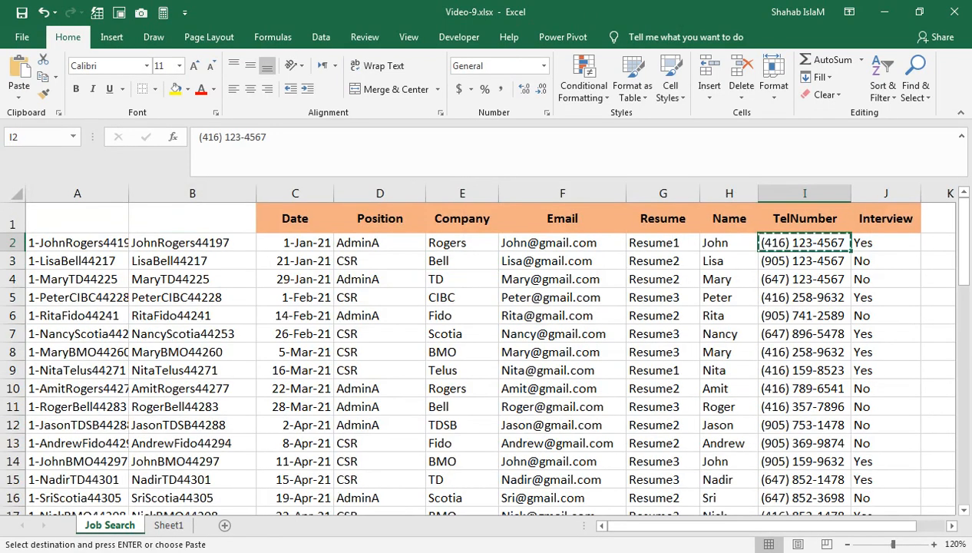
pyautogui.click(168, 525)
pyautogui.hotkey('ctrl', 'v')
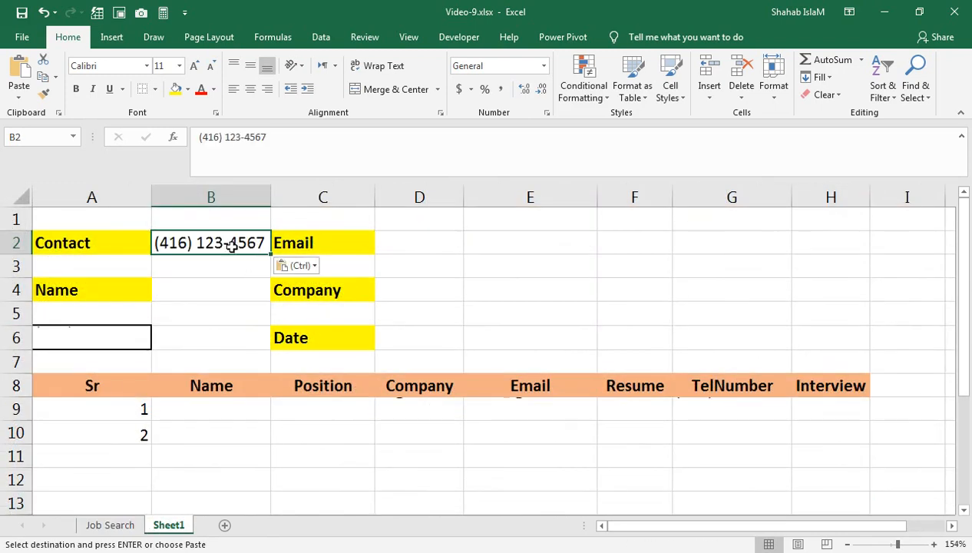
# Paste the copied telephone number into I14 of the Job Search sheet and check the matches on Sheet1
pyautogui.click(110, 526)
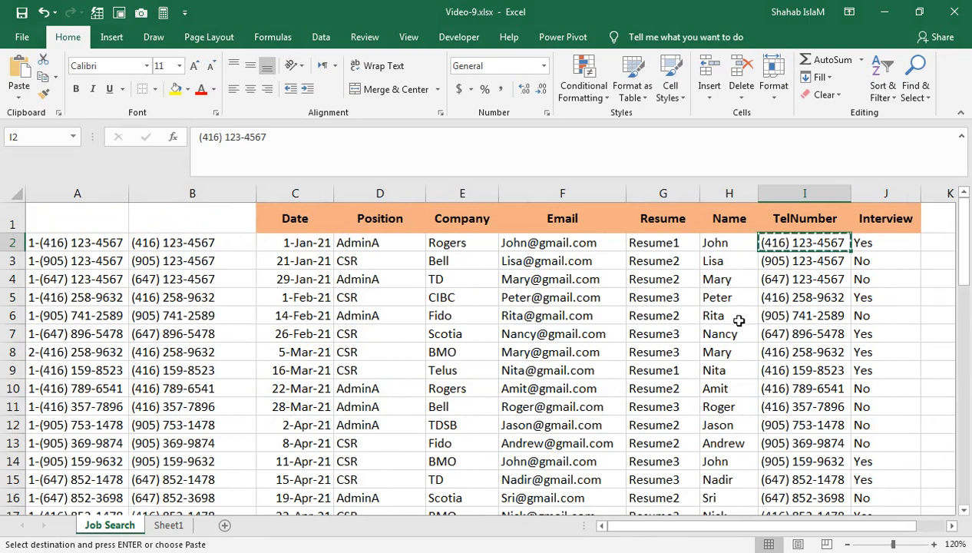
pyautogui.click(739, 460)
pyautogui.click(769, 458)
pyautogui.hotkey('ctrl', 'v')
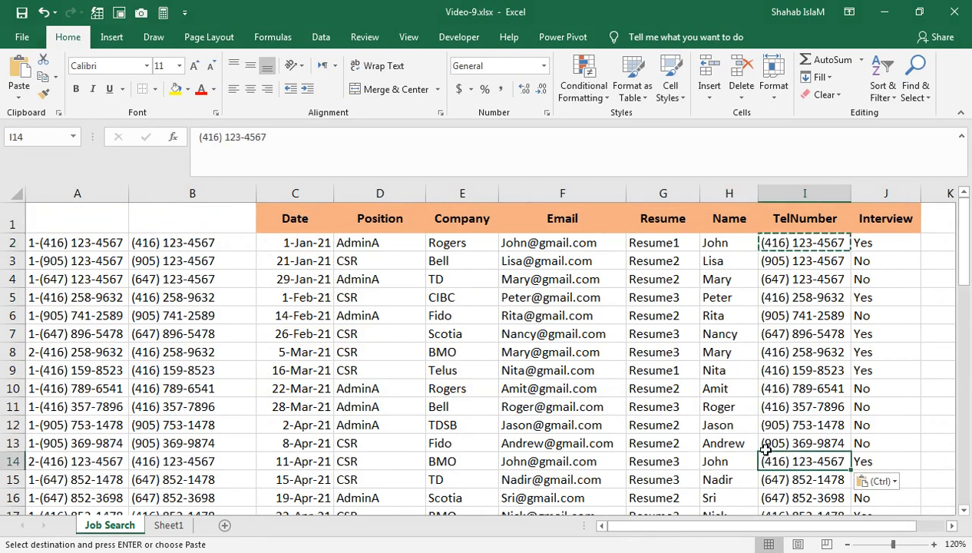
pyautogui.click(170, 526)
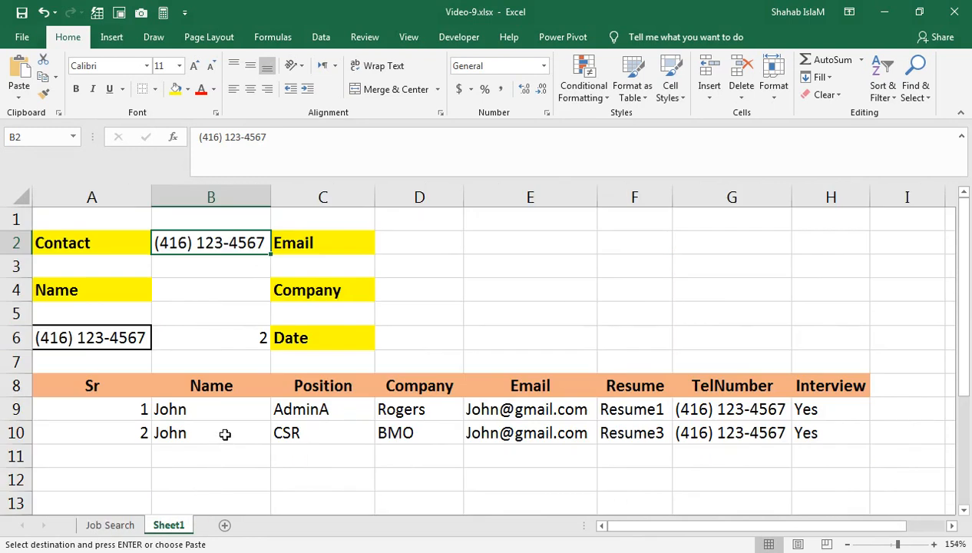